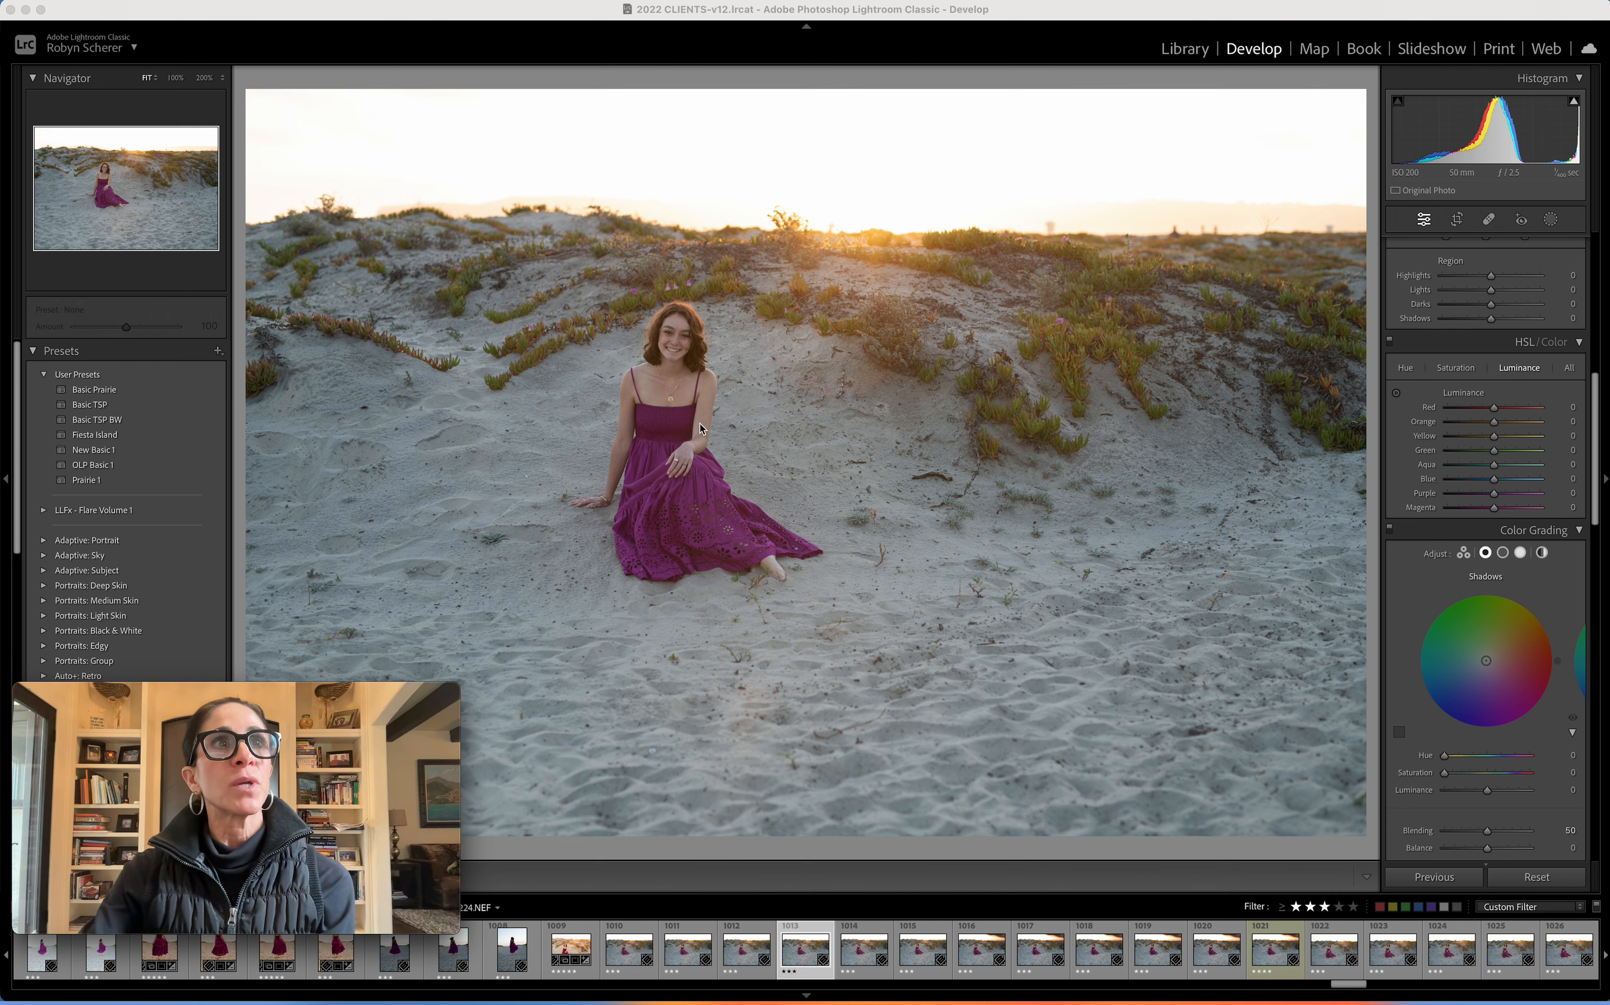
Step: Apply the OLP Basic 1 user preset and set the white balance by sampling the sand beside the woman as neutral
click(108, 470)
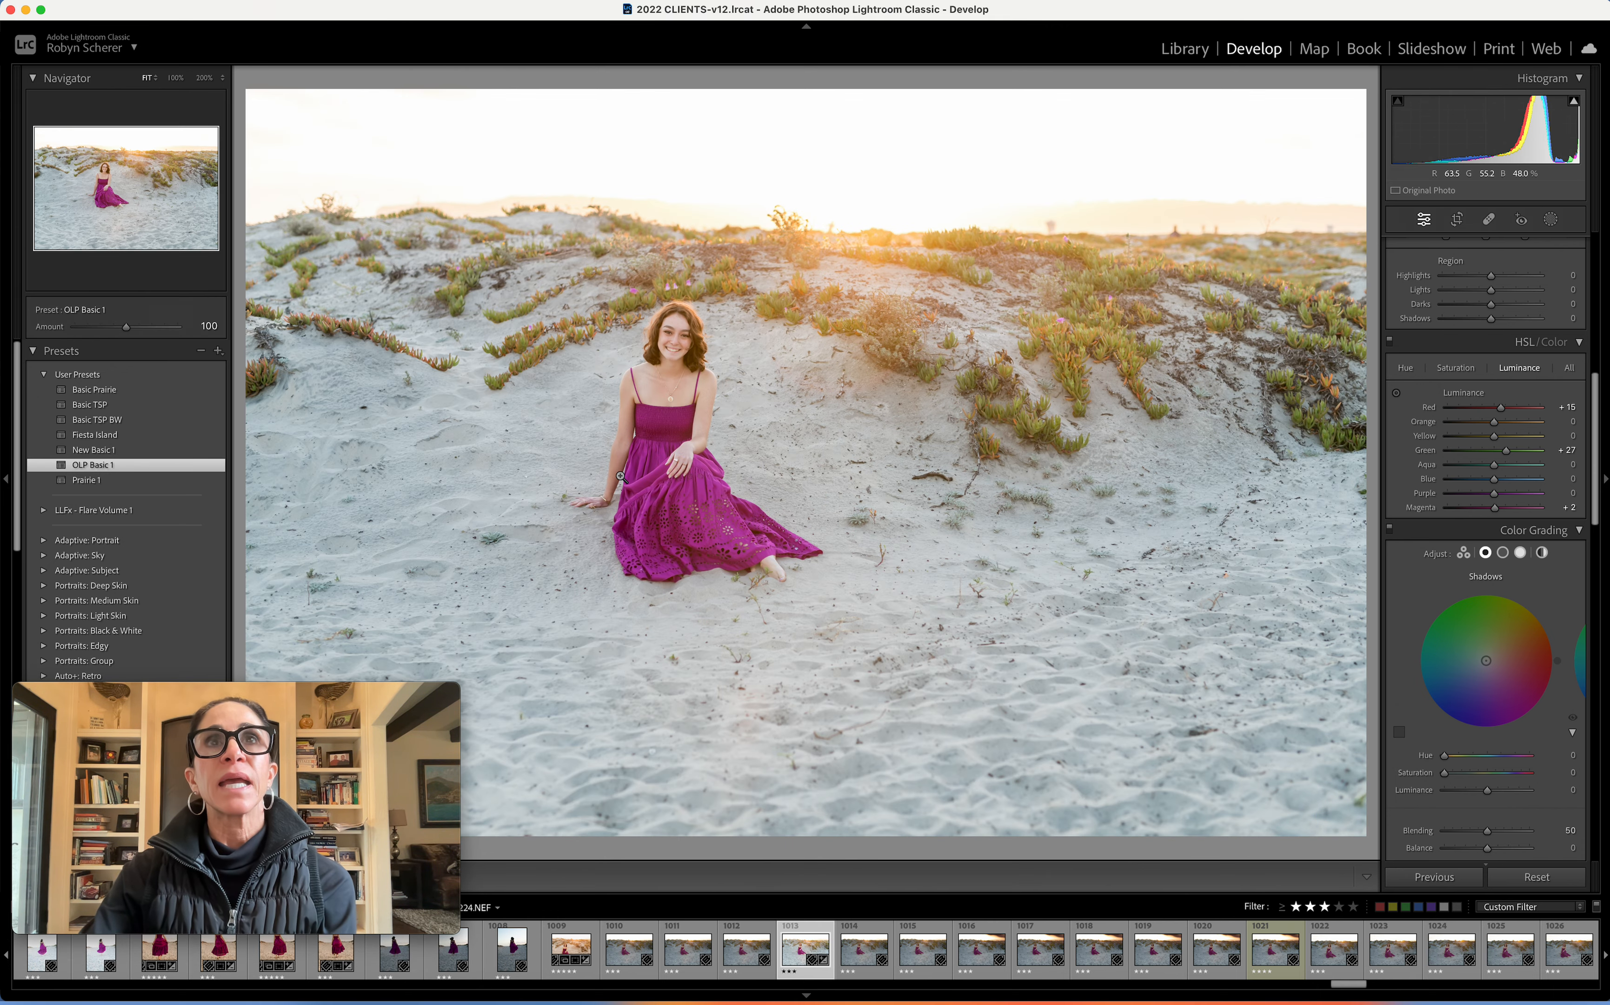
scroll(1491, 480, up, 15)
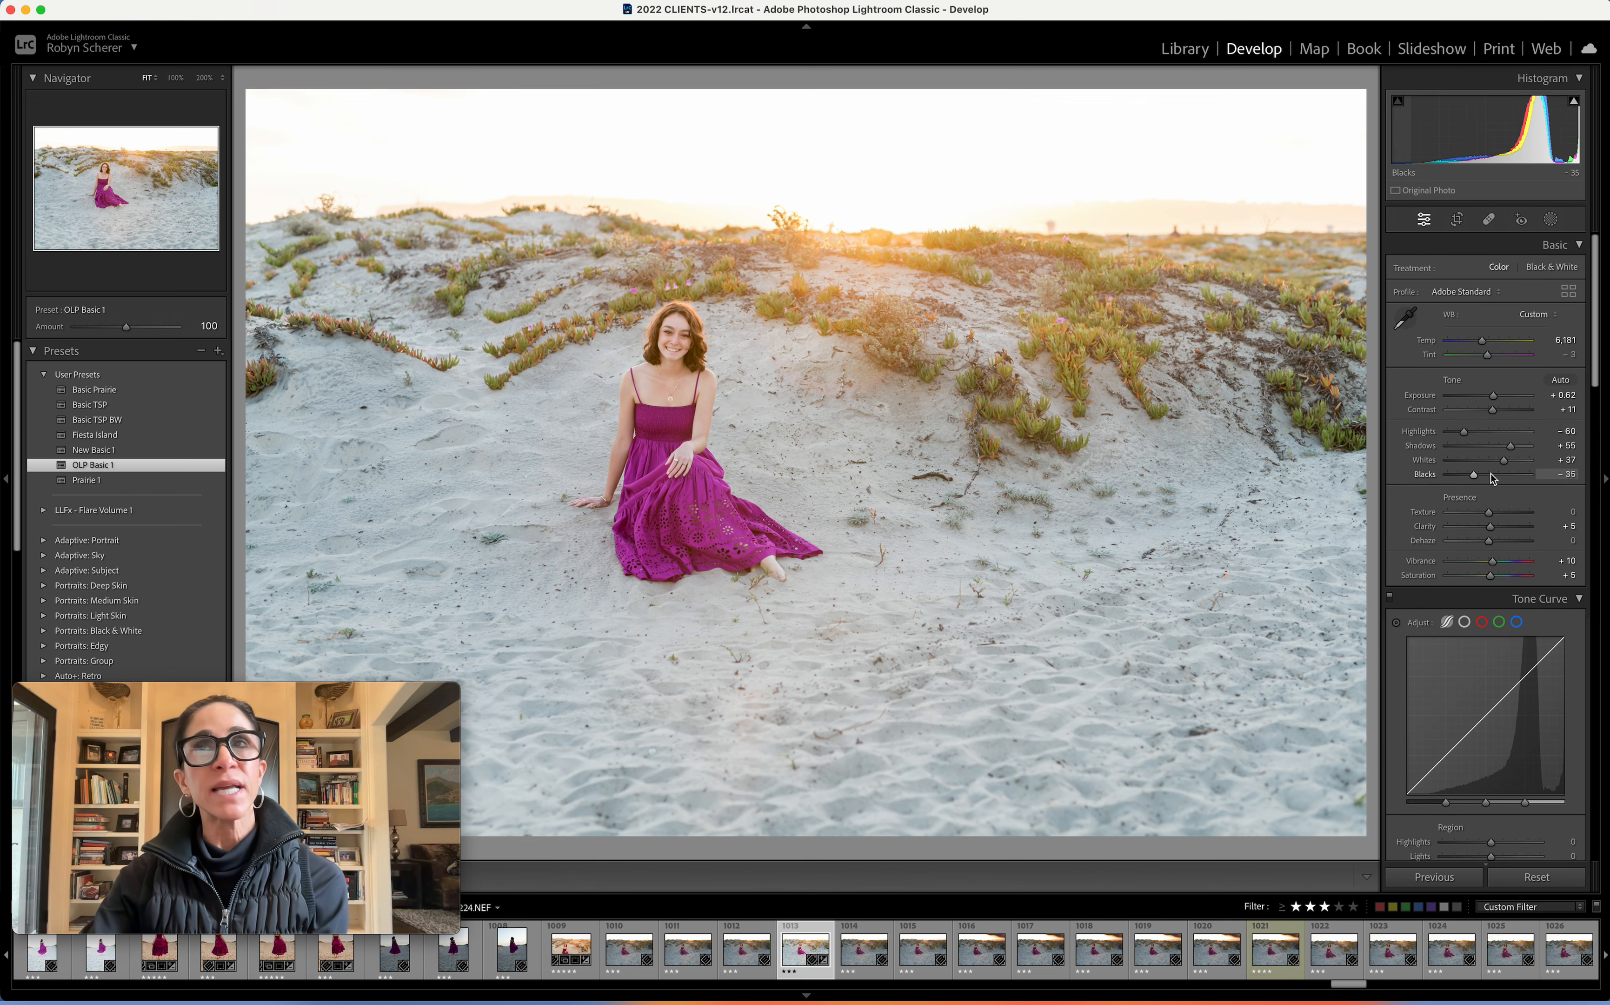
click(1405, 316)
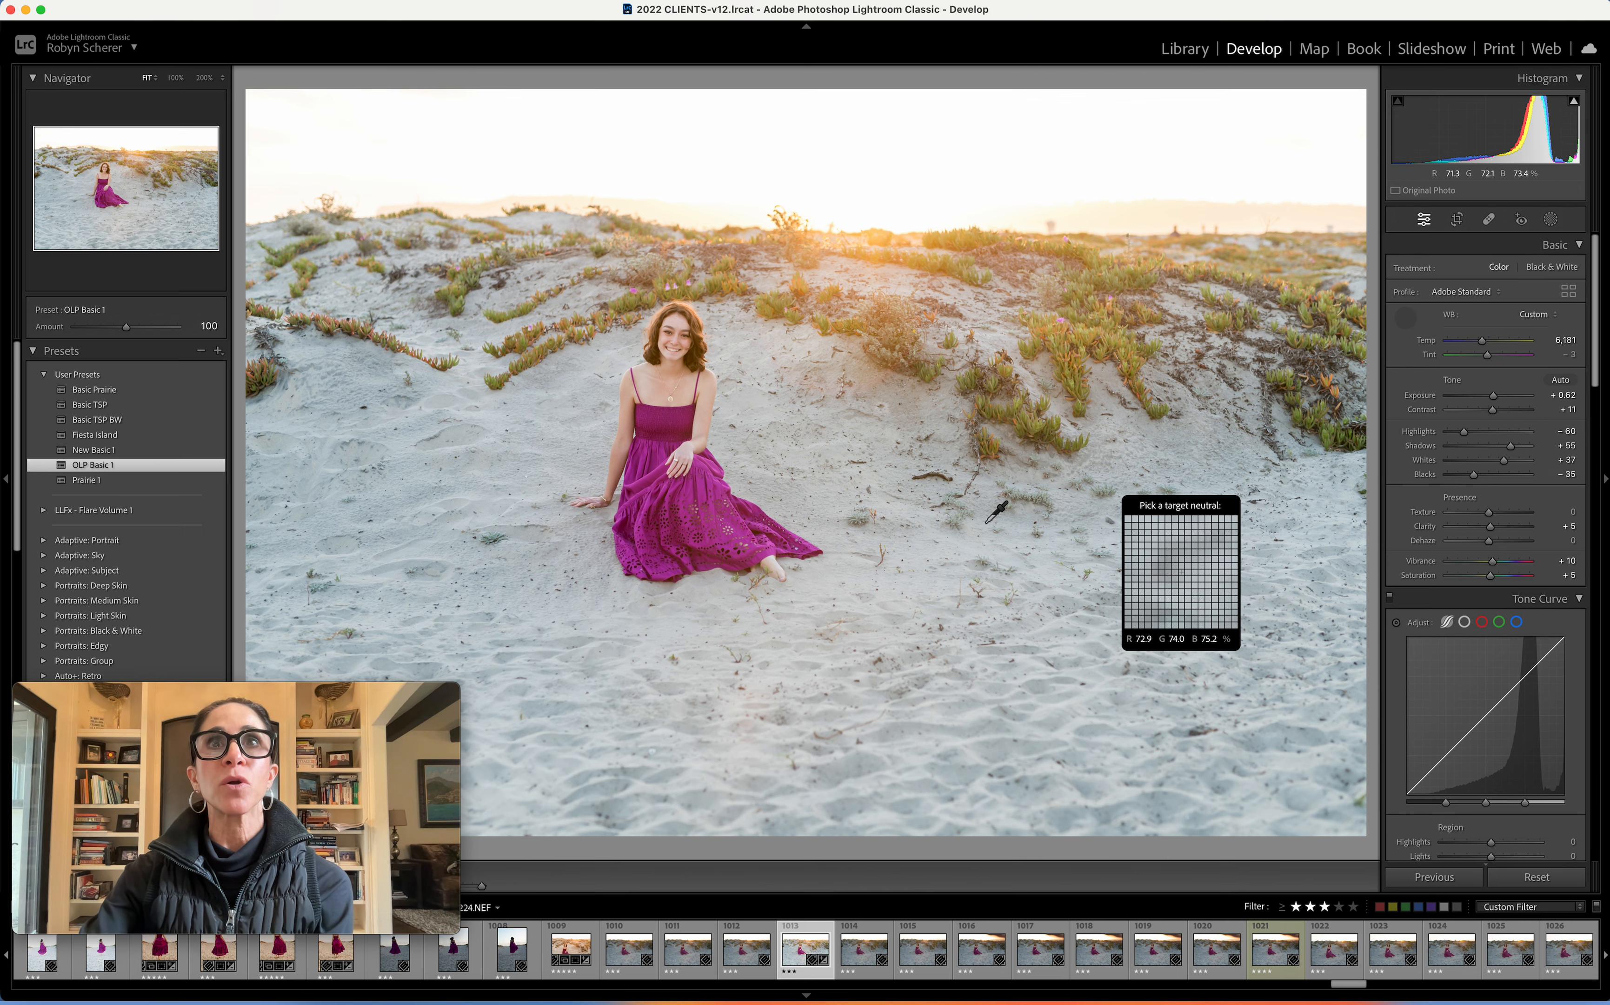
click(926, 556)
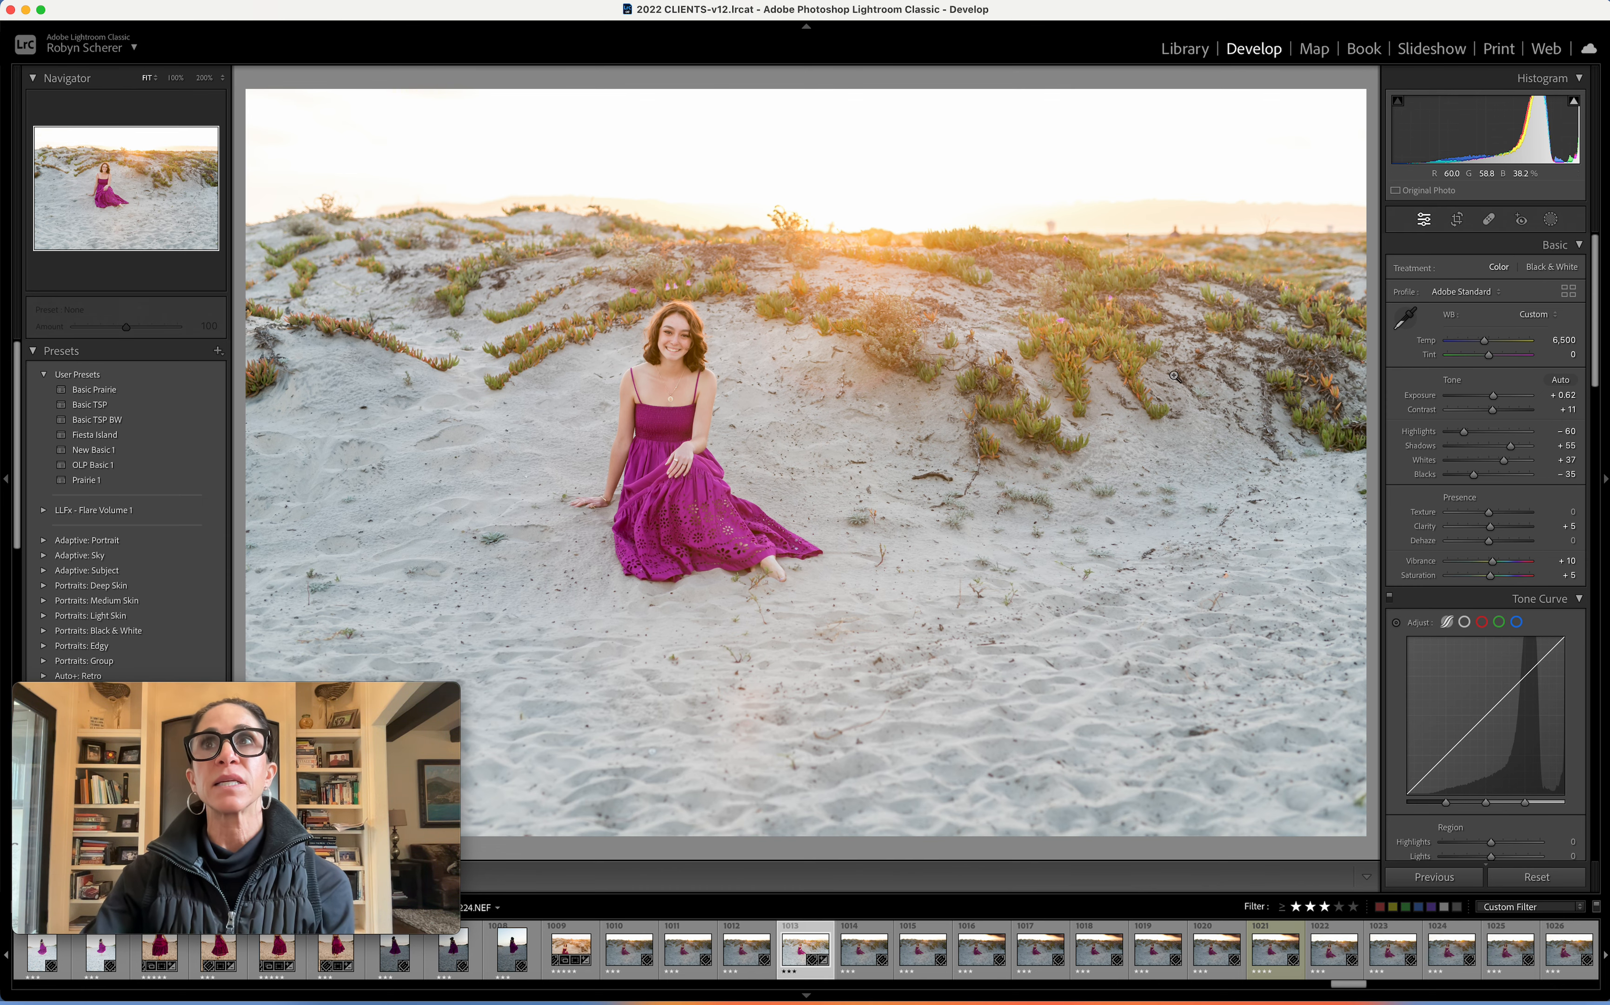
Step: Crop the photo to a 4 x 5 / 8 x 10 aspect, trimming sand below the woman and the outer sides
click(1457, 221)
click(1530, 270)
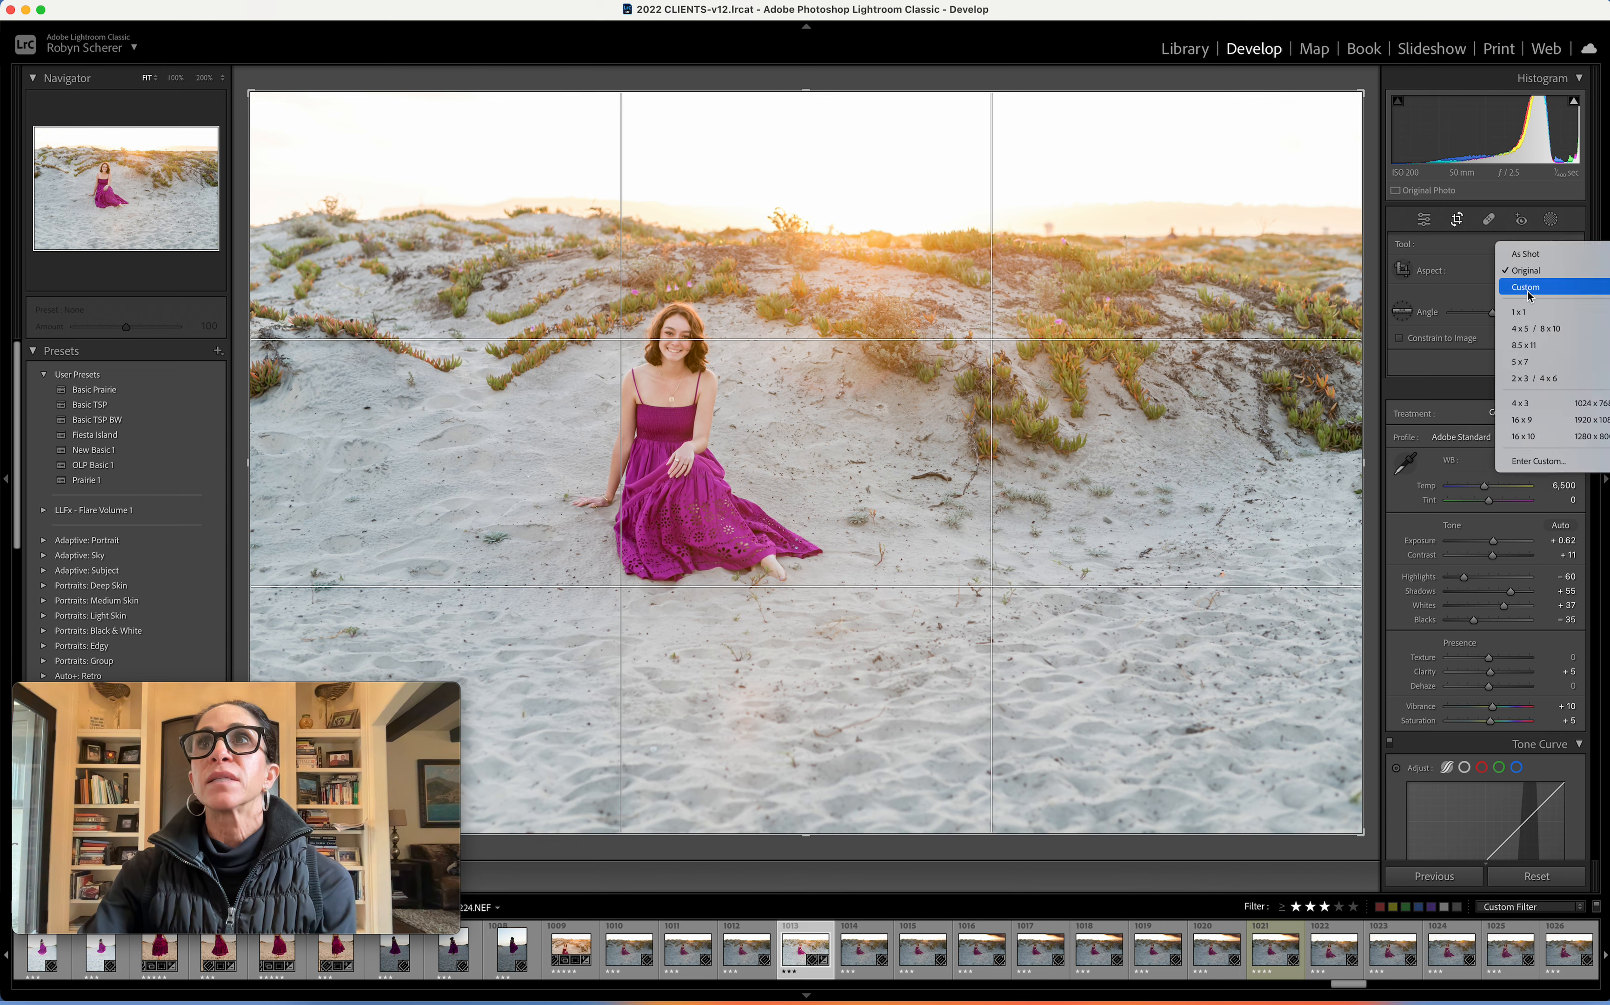
click(1530, 328)
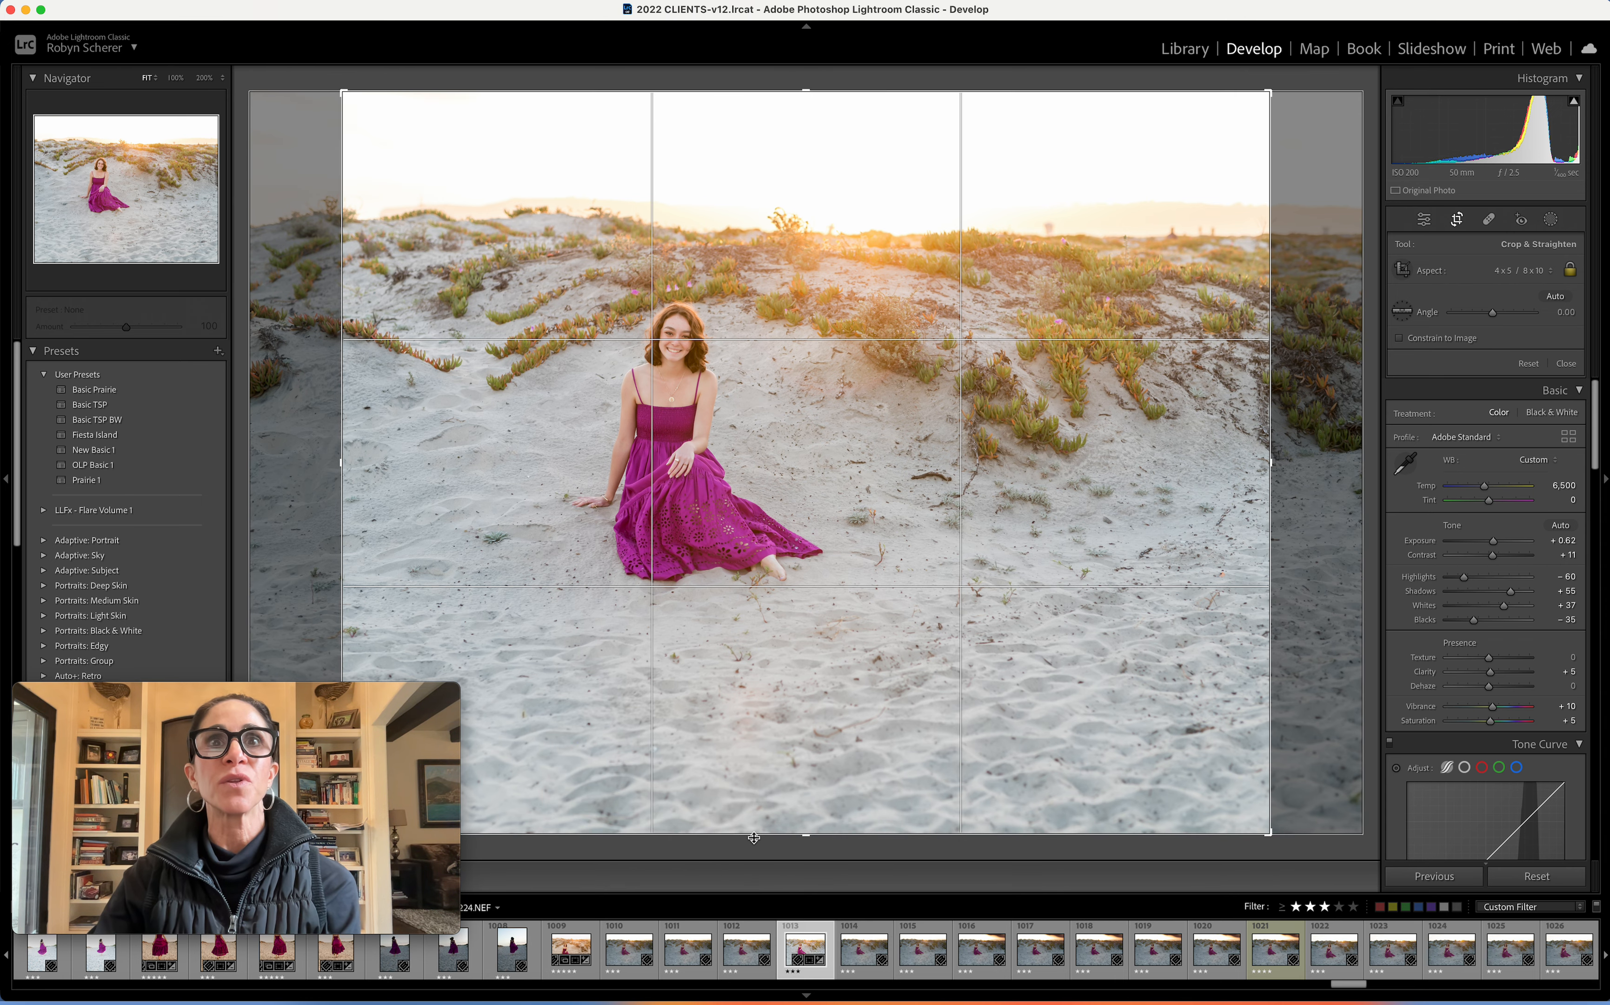
drag(771, 833, 759, 792)
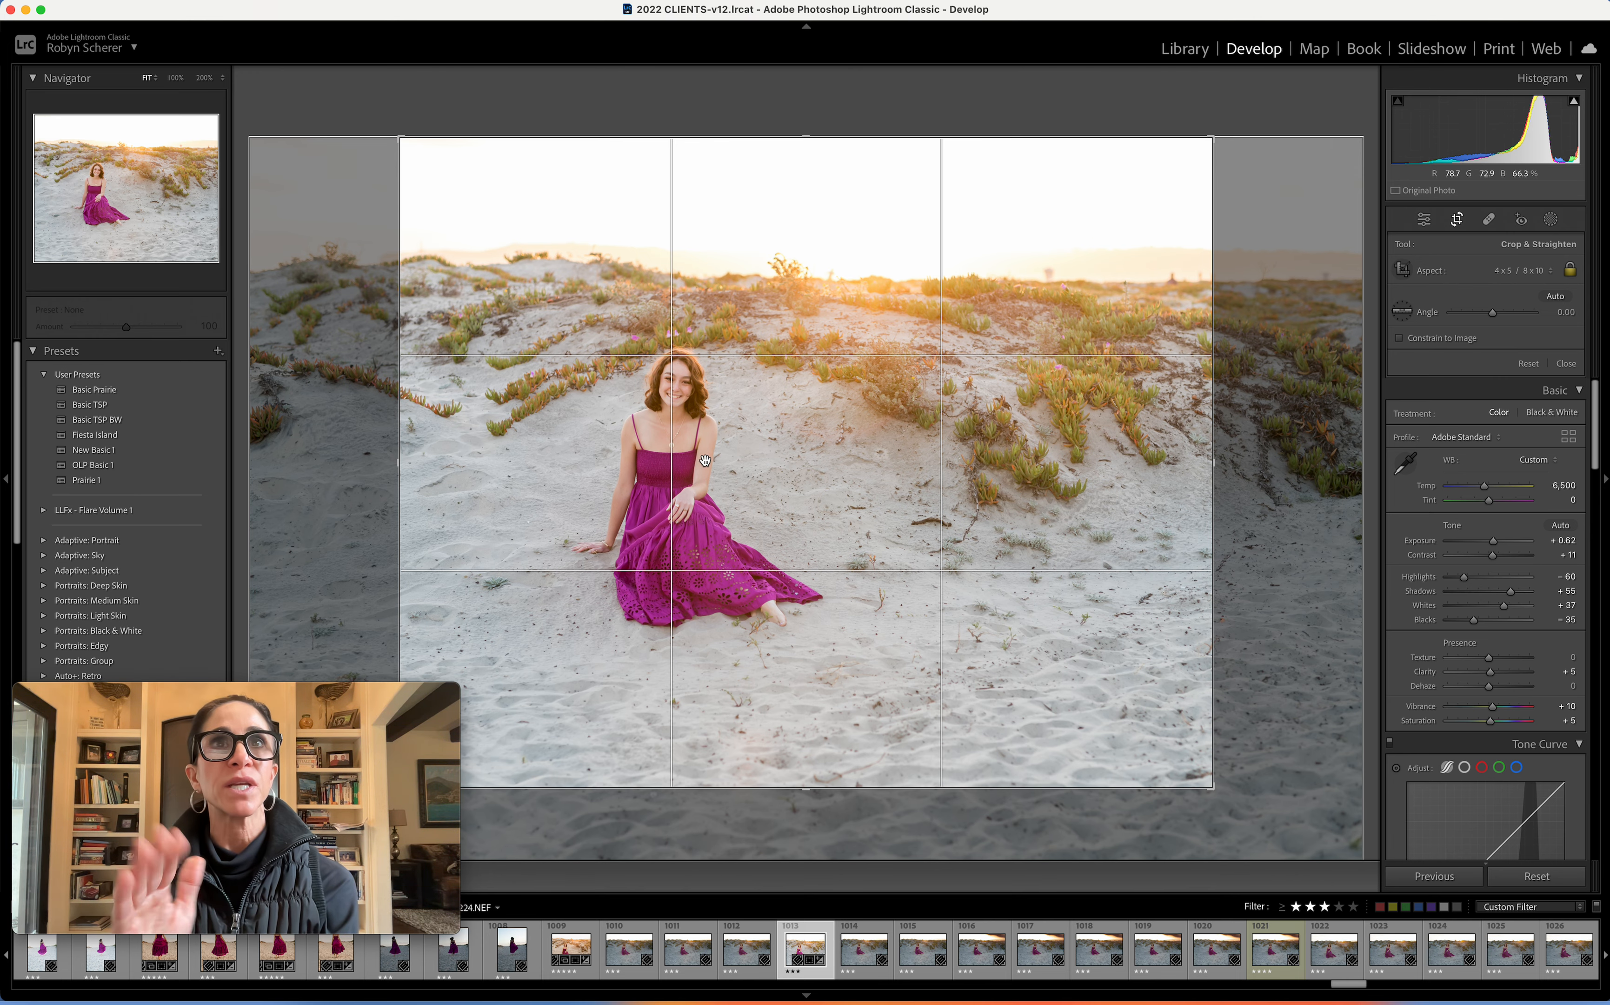
key(Return)
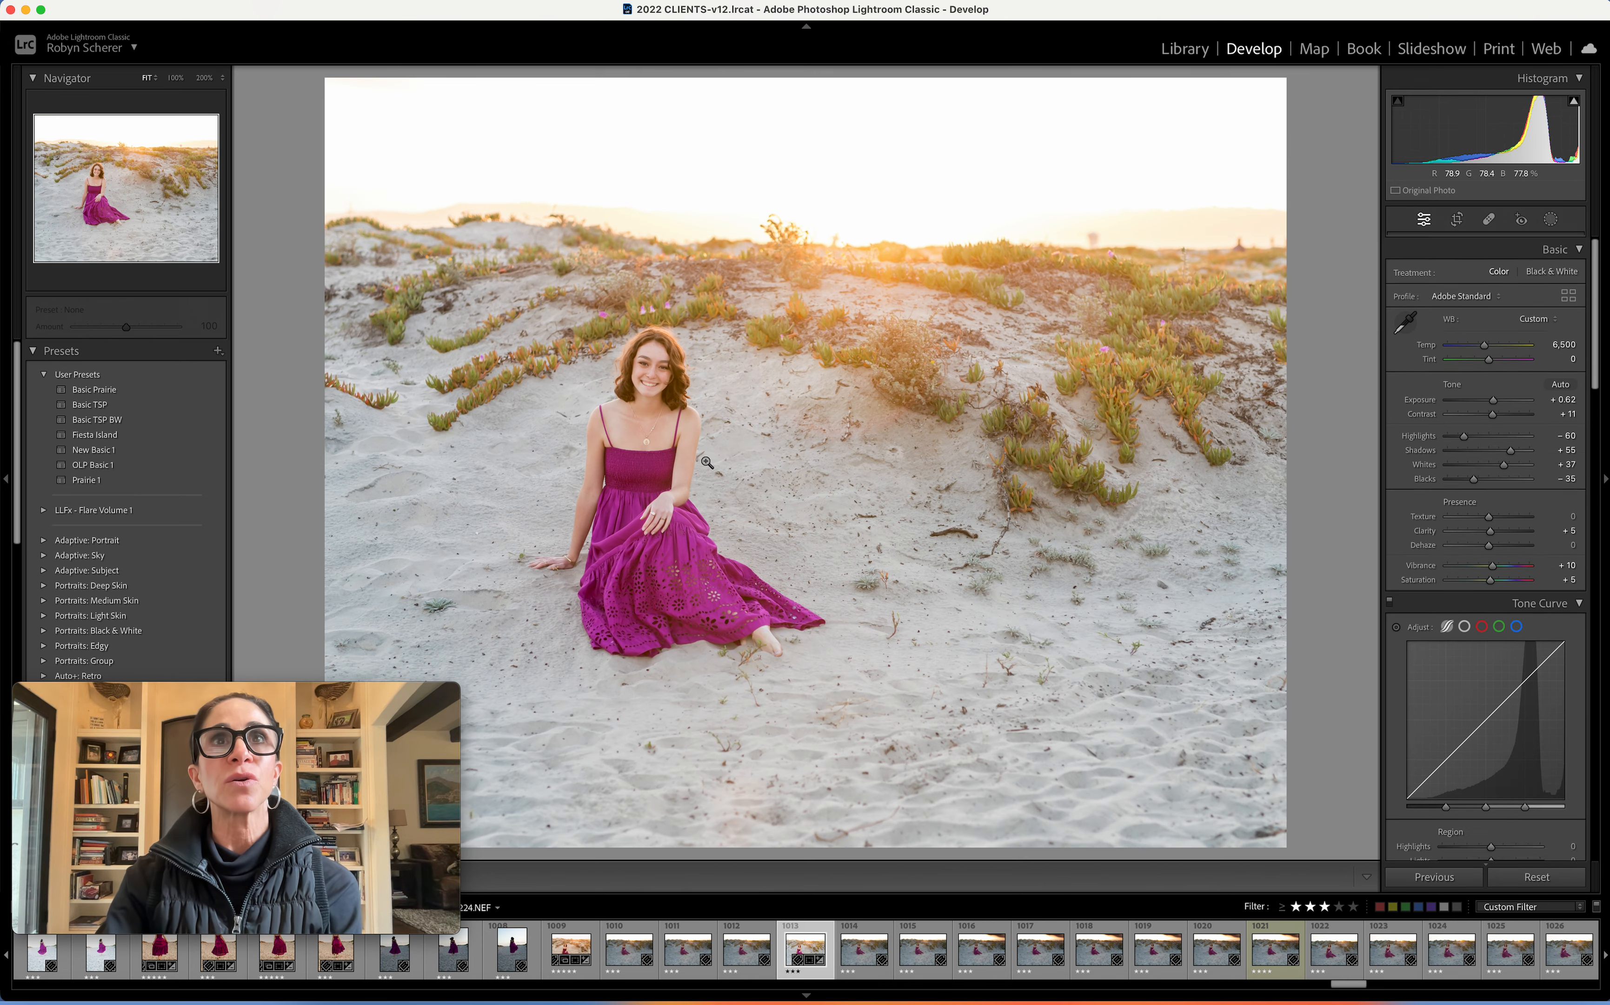
Step: Set the temperature to 6,760 and exposure to +0.40, checking the RGB values of the facial skin before and after
click(651, 366)
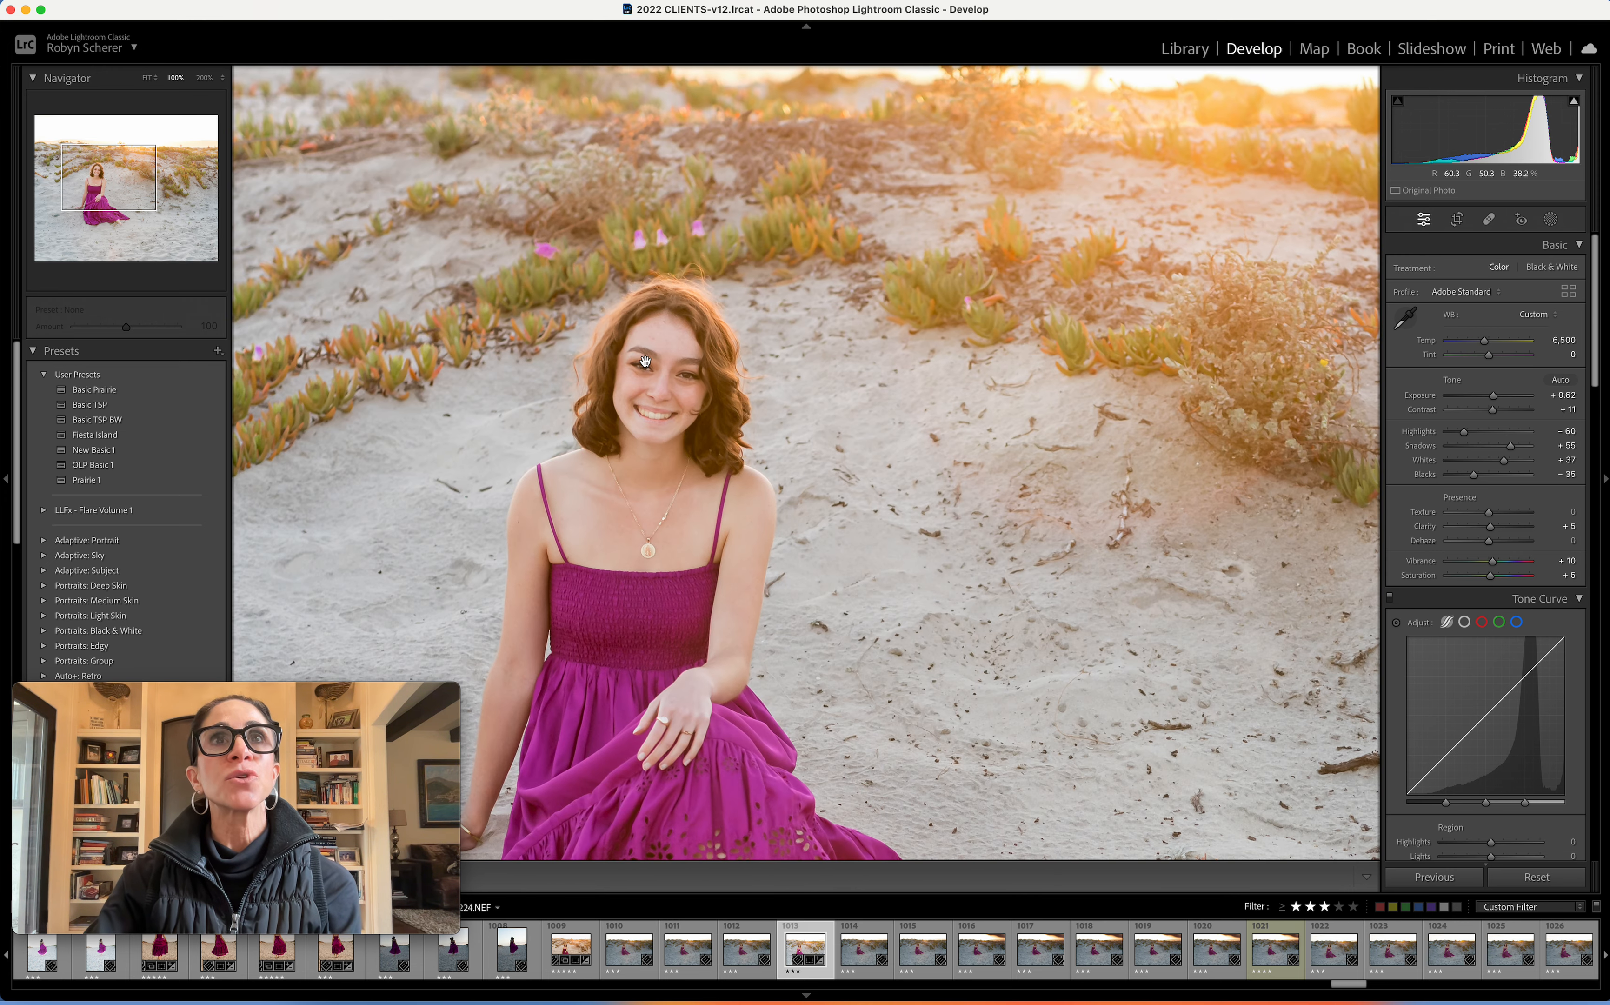
click(1405, 318)
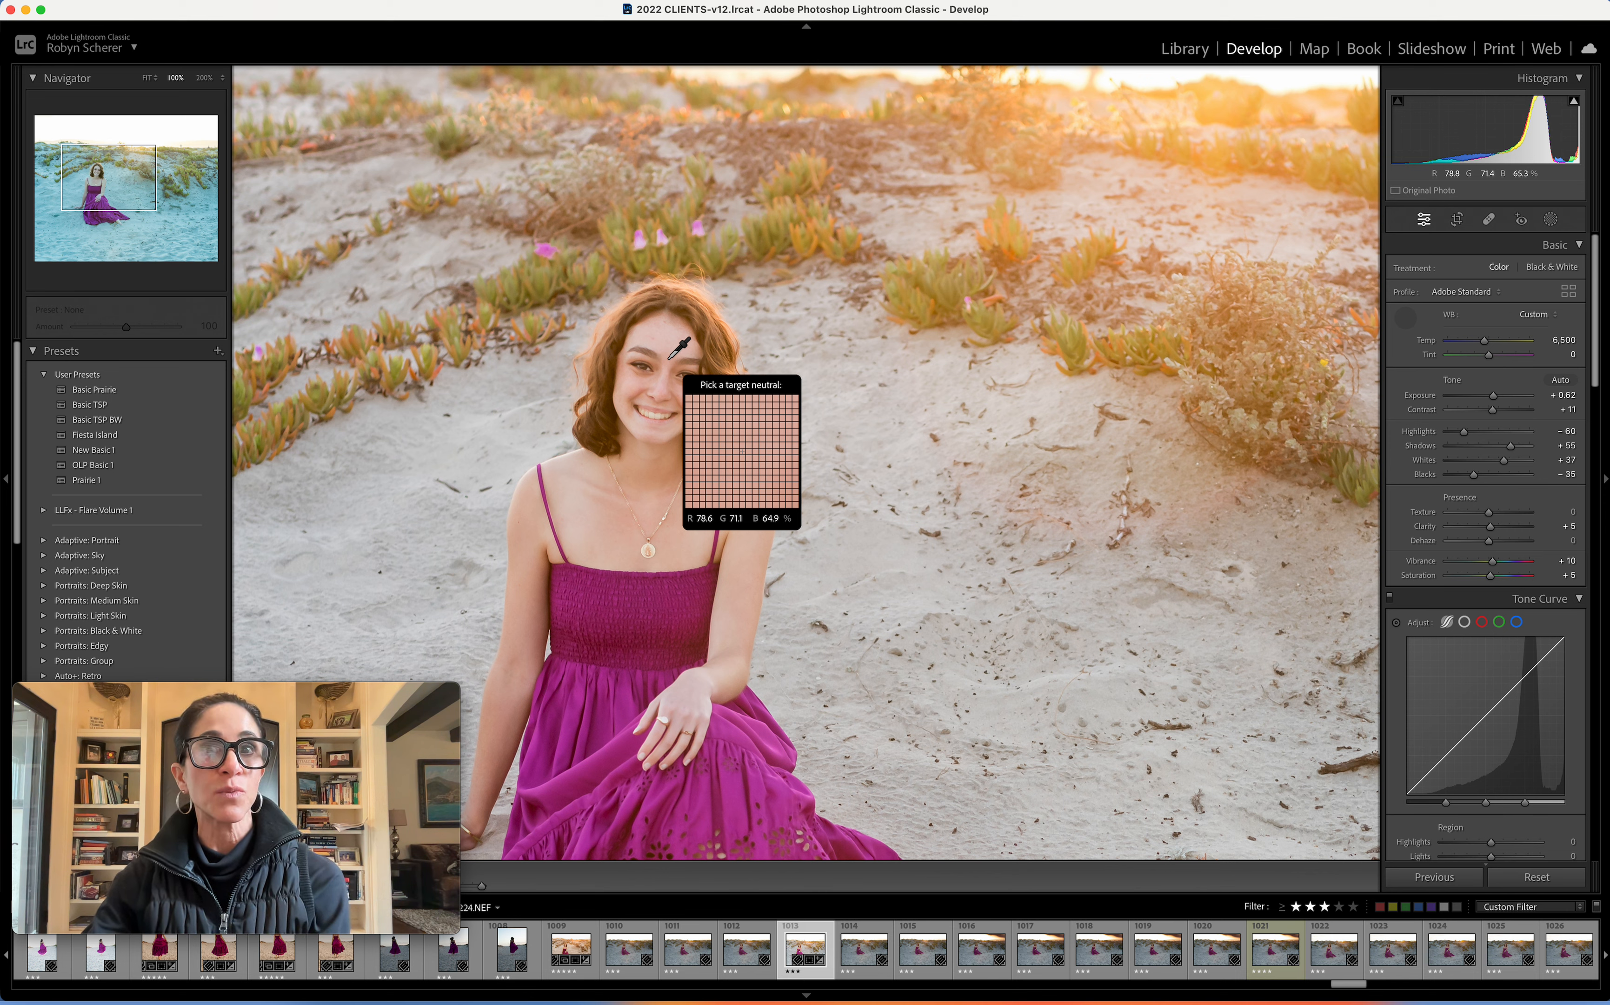
click(1405, 317)
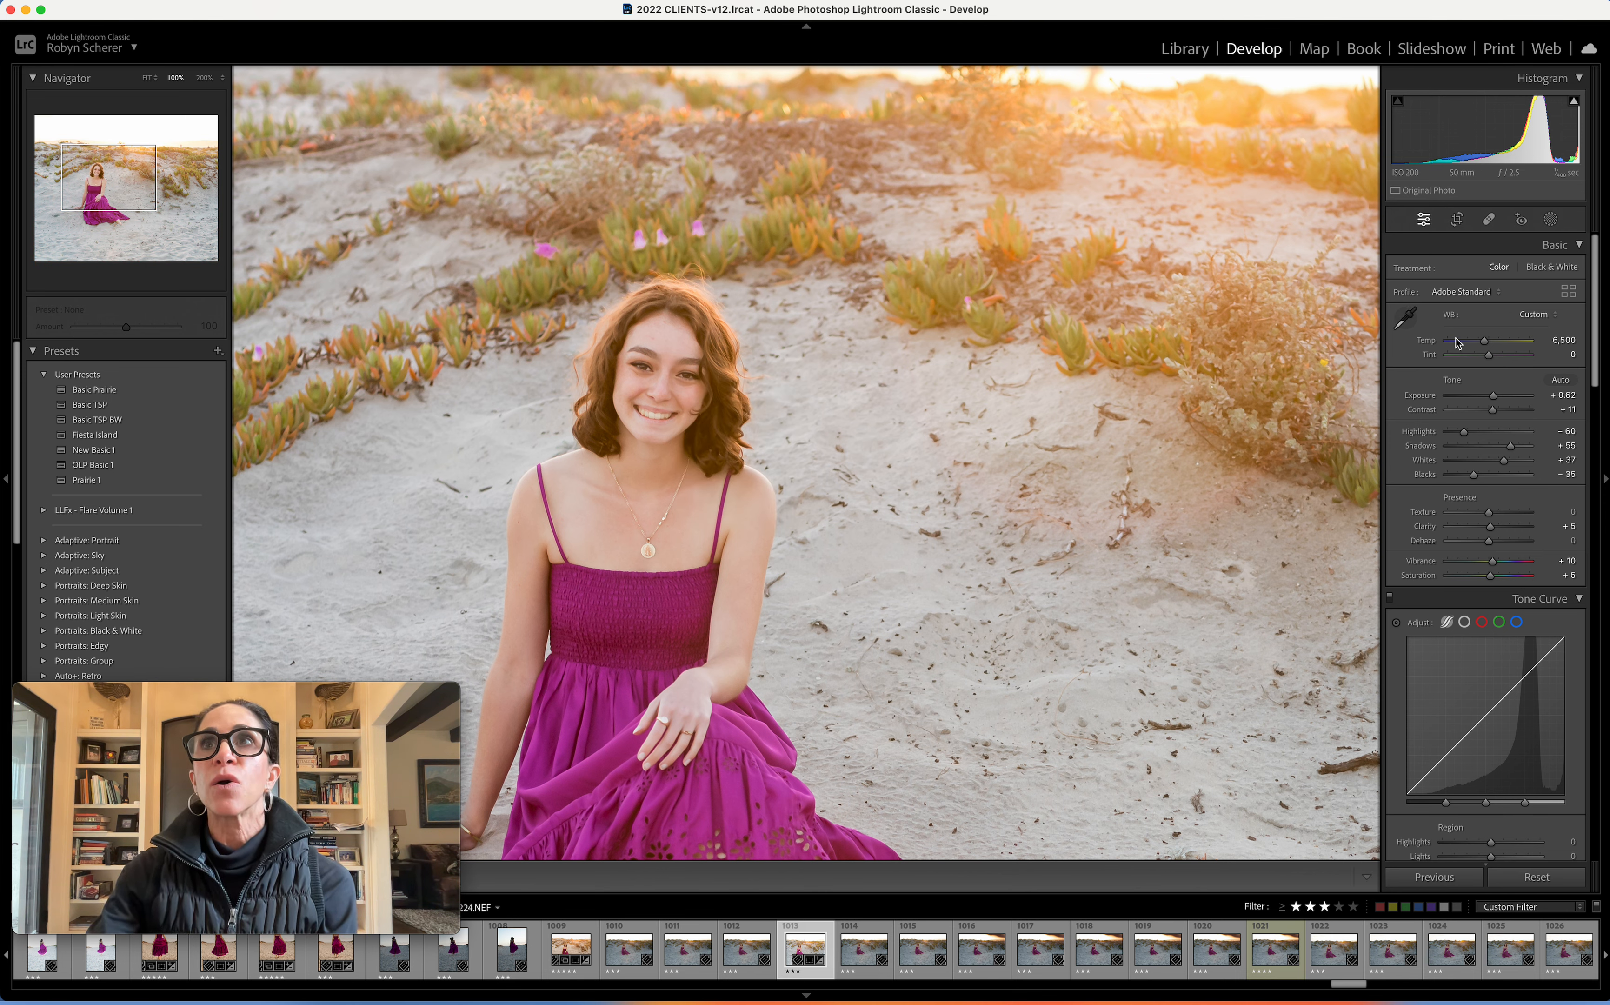
drag(1484, 341, 1492, 400)
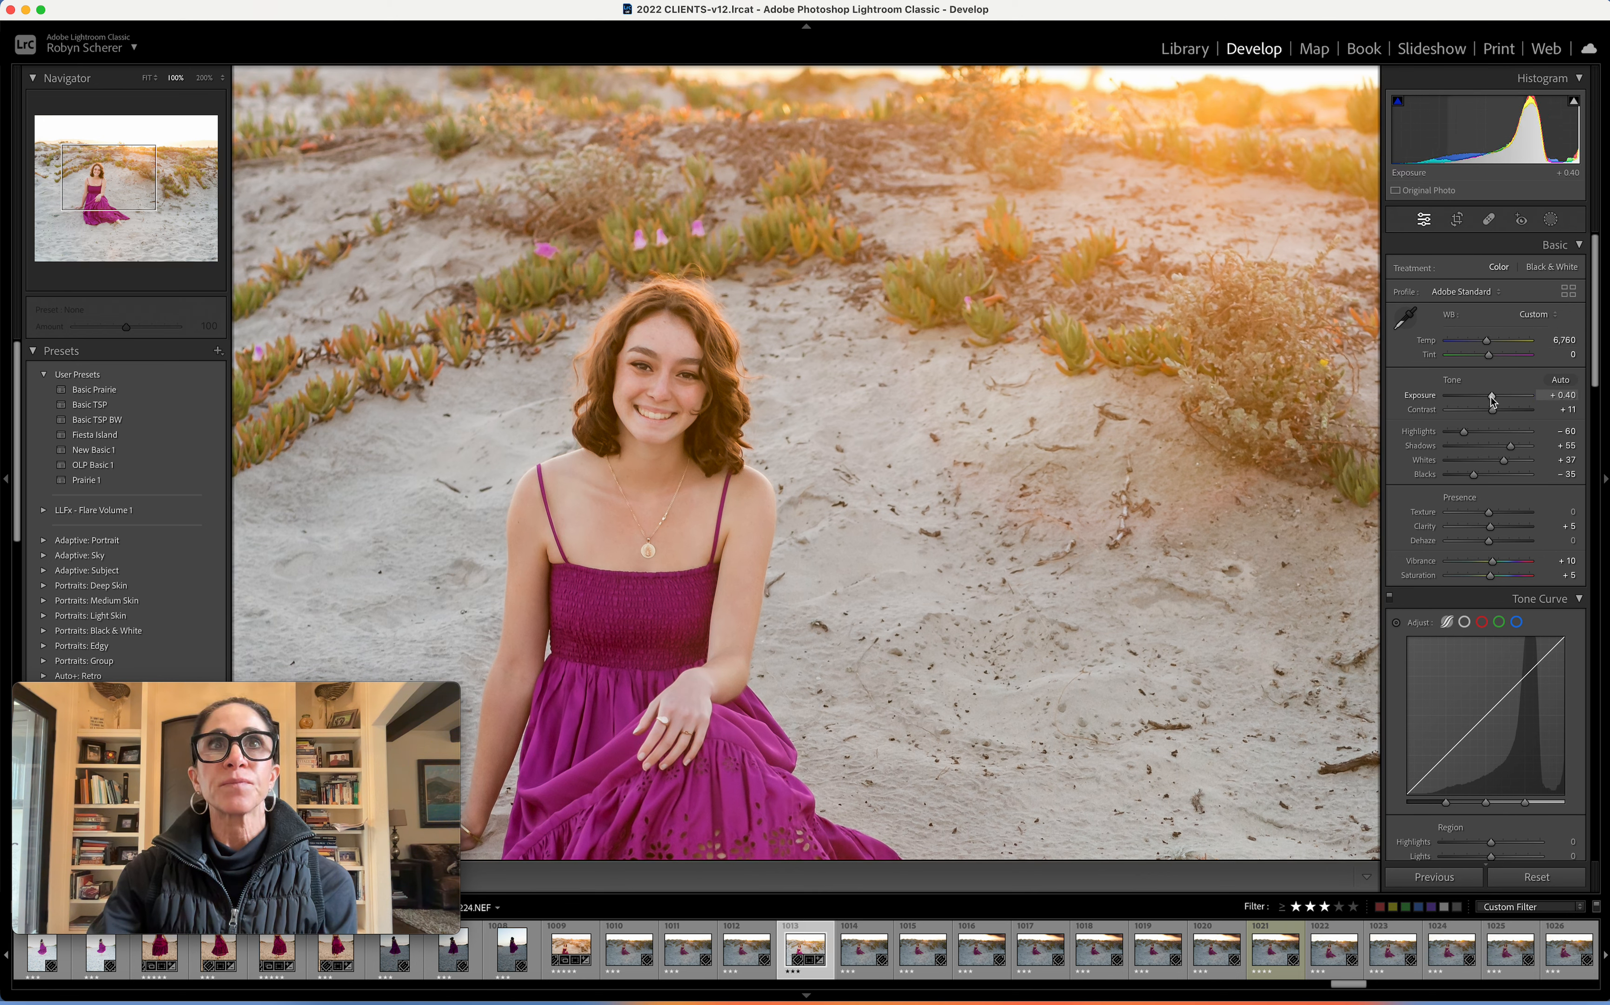
click(1407, 318)
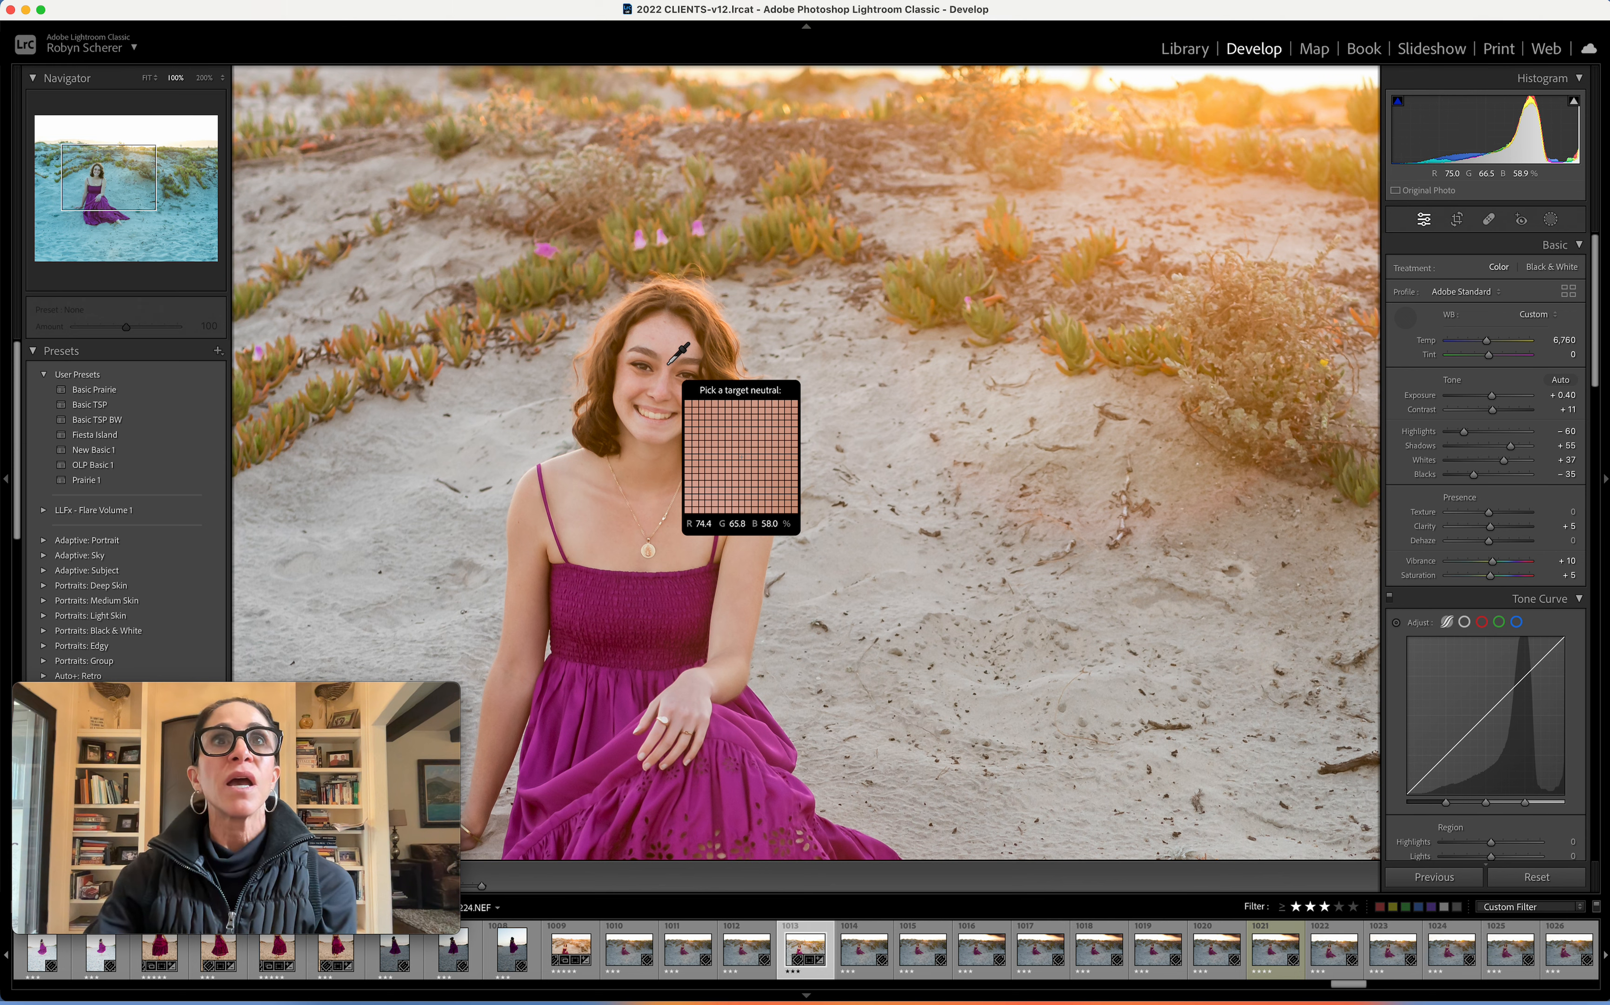
click(1407, 320)
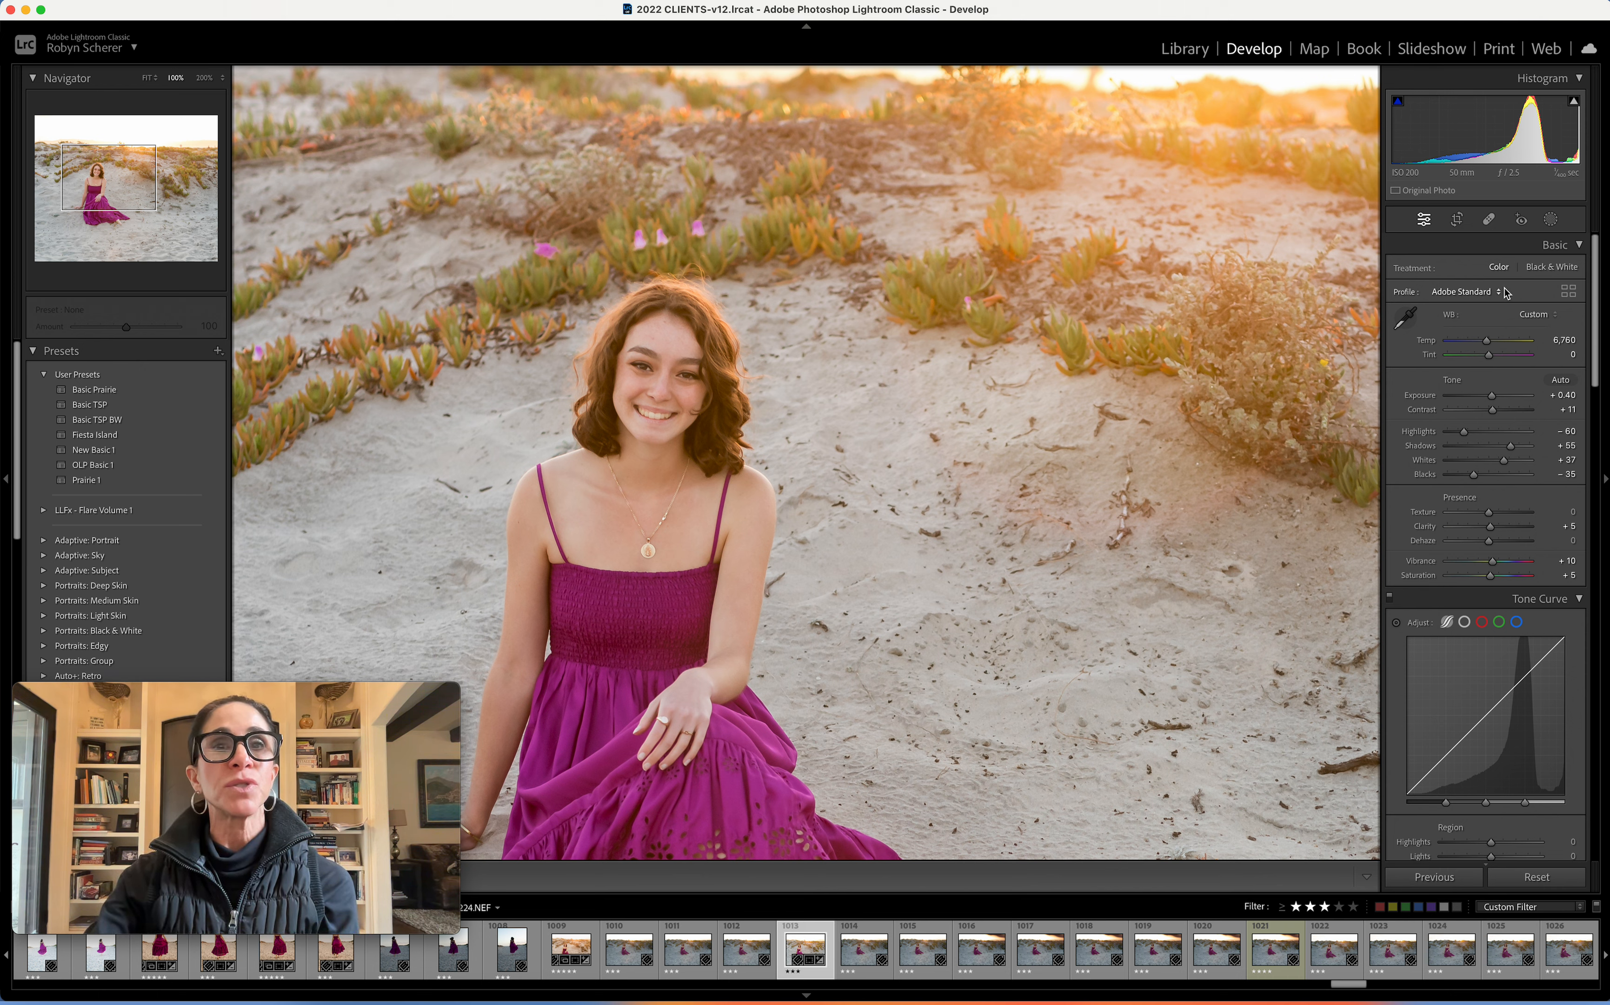
Step: Set the Orange luminance to +4 and recheck the RGB values of the facial skin
scroll(1499, 390, down, 10)
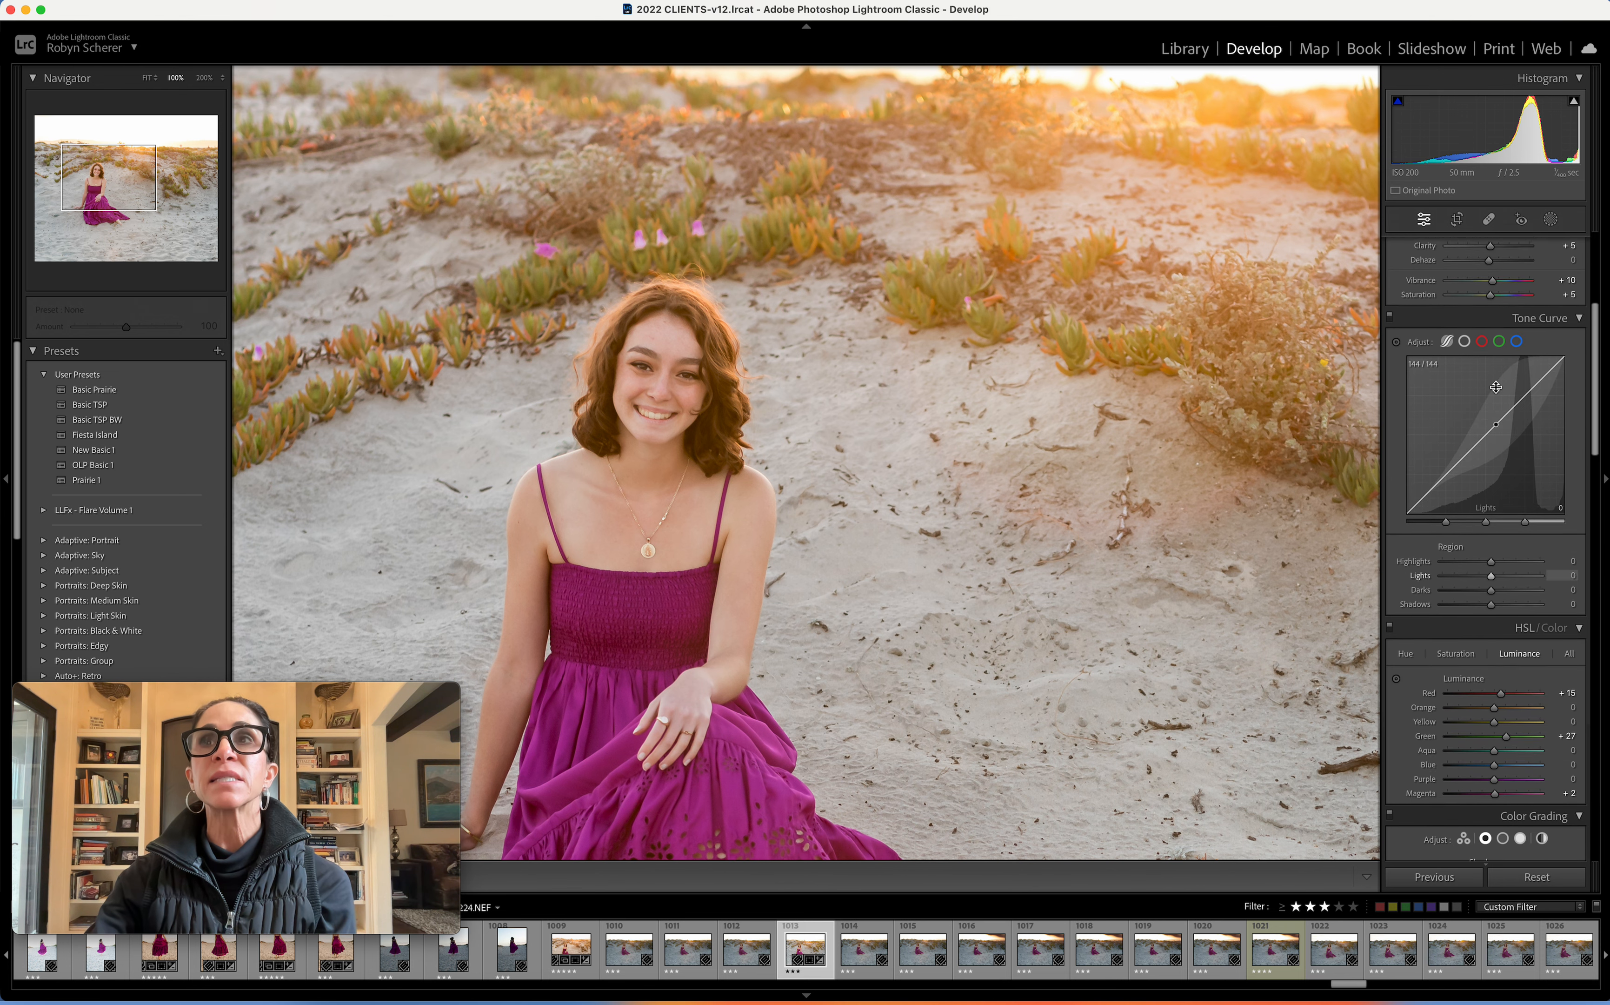
scroll(1498, 391, down, 3)
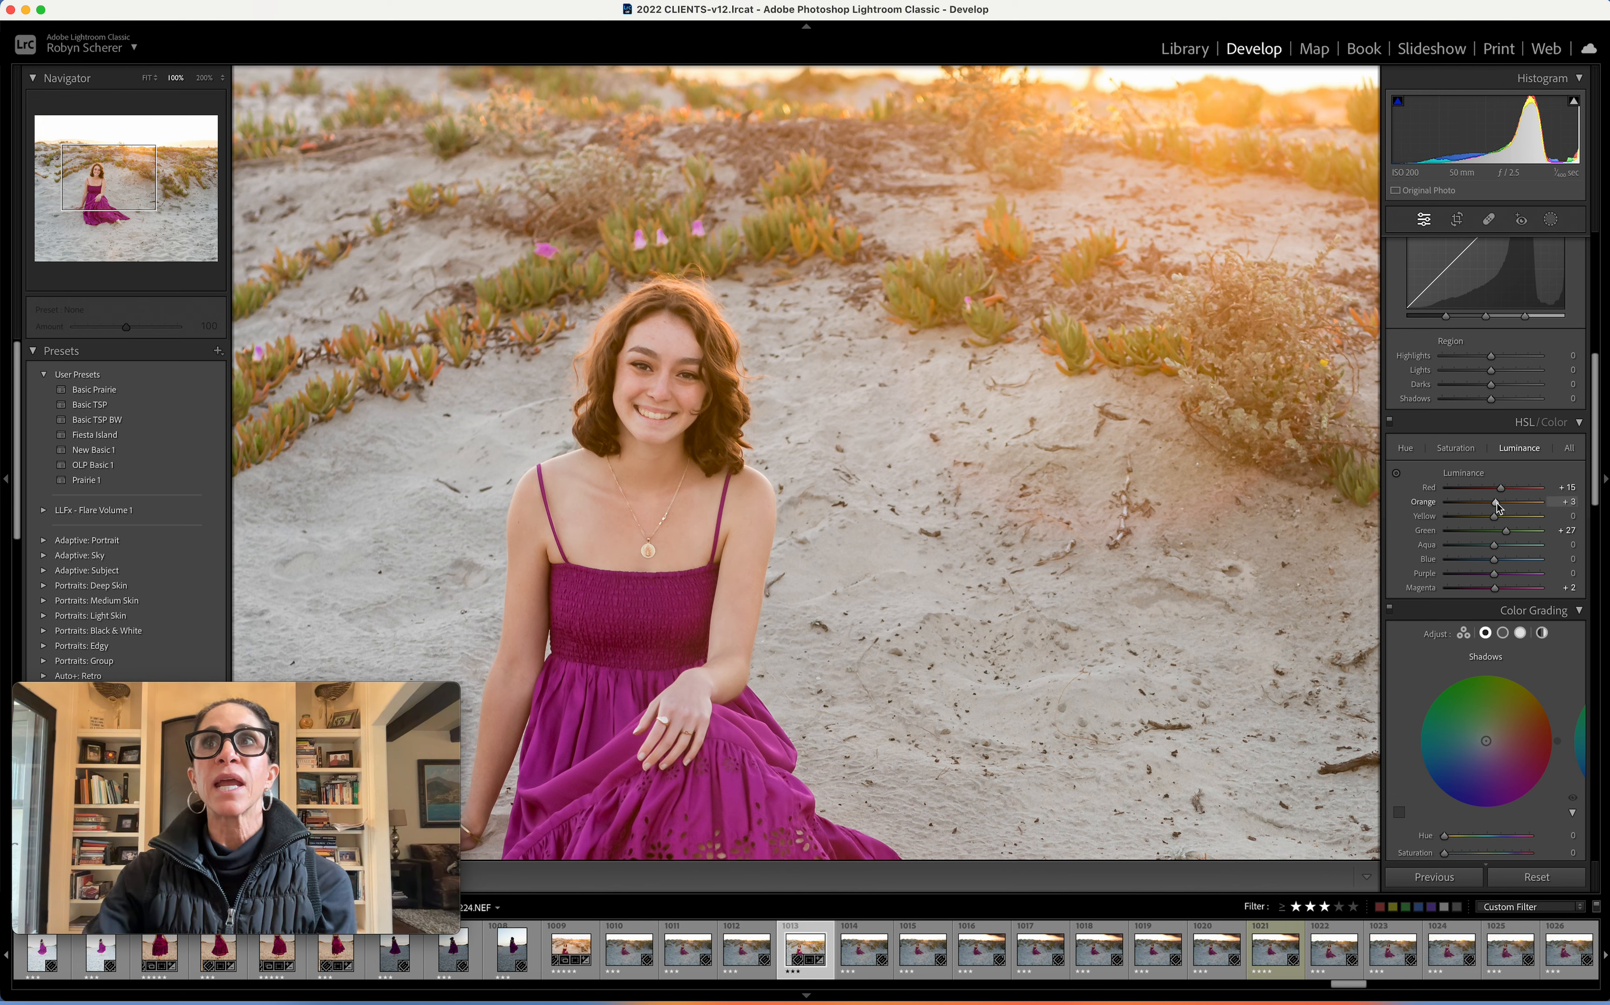
drag(1499, 507, 1502, 507)
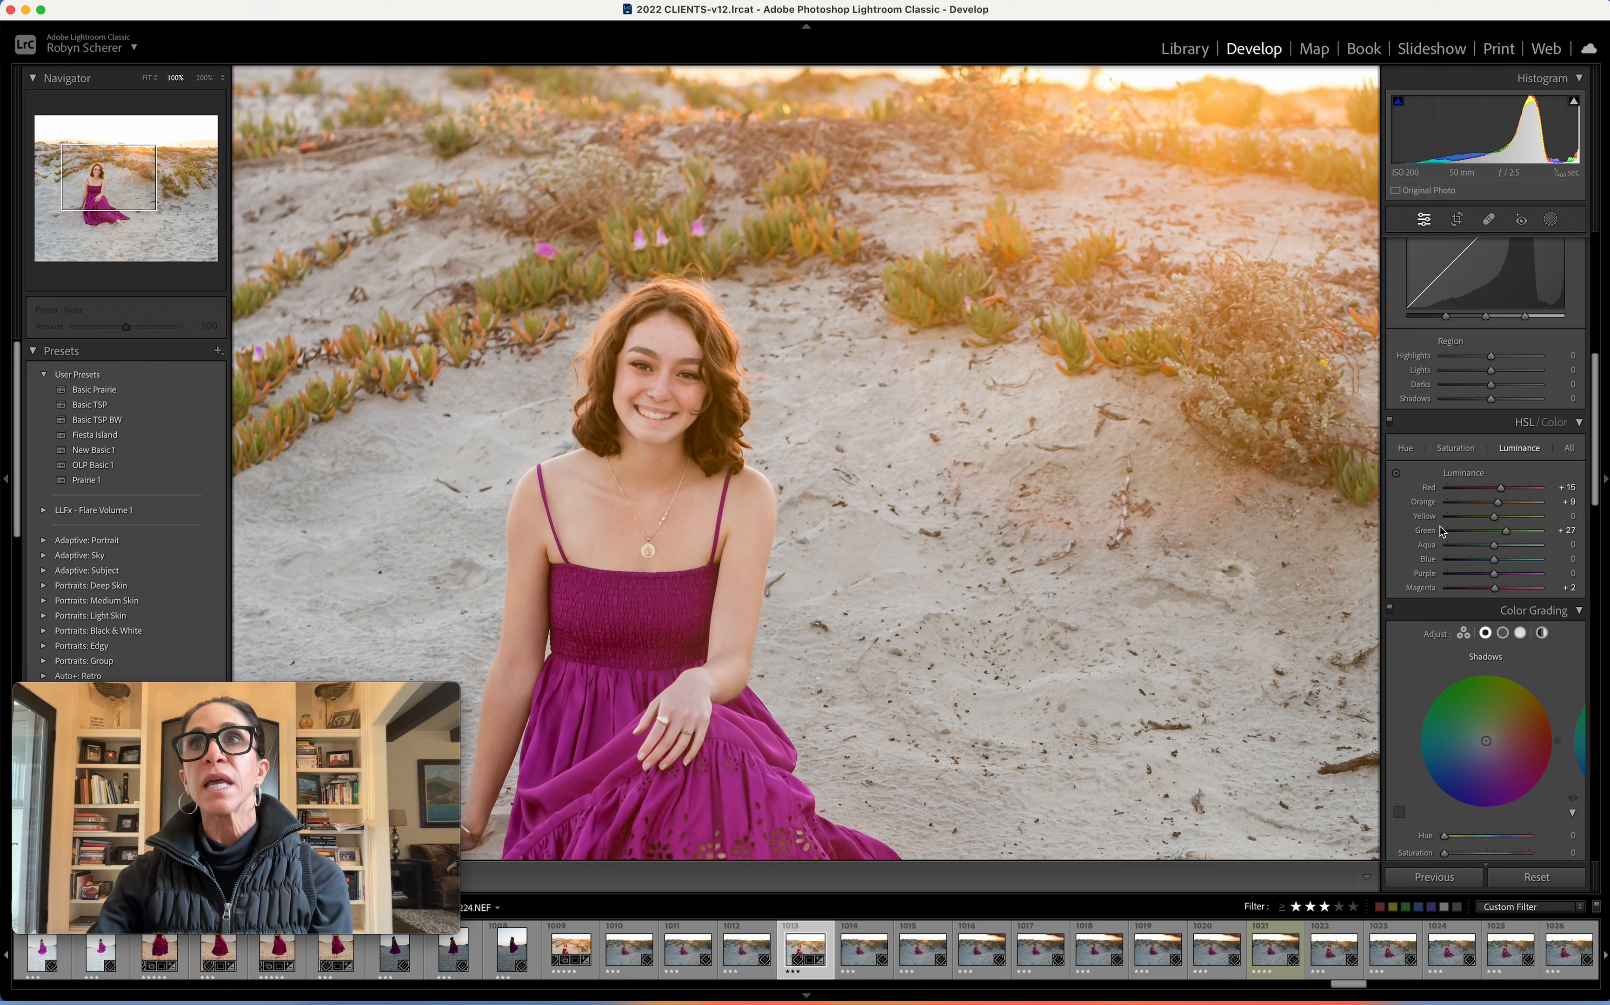
mouse_move(1498, 509)
mouse_down()
mouse_move(1476, 508)
mouse_move(1498, 508)
mouse_up()
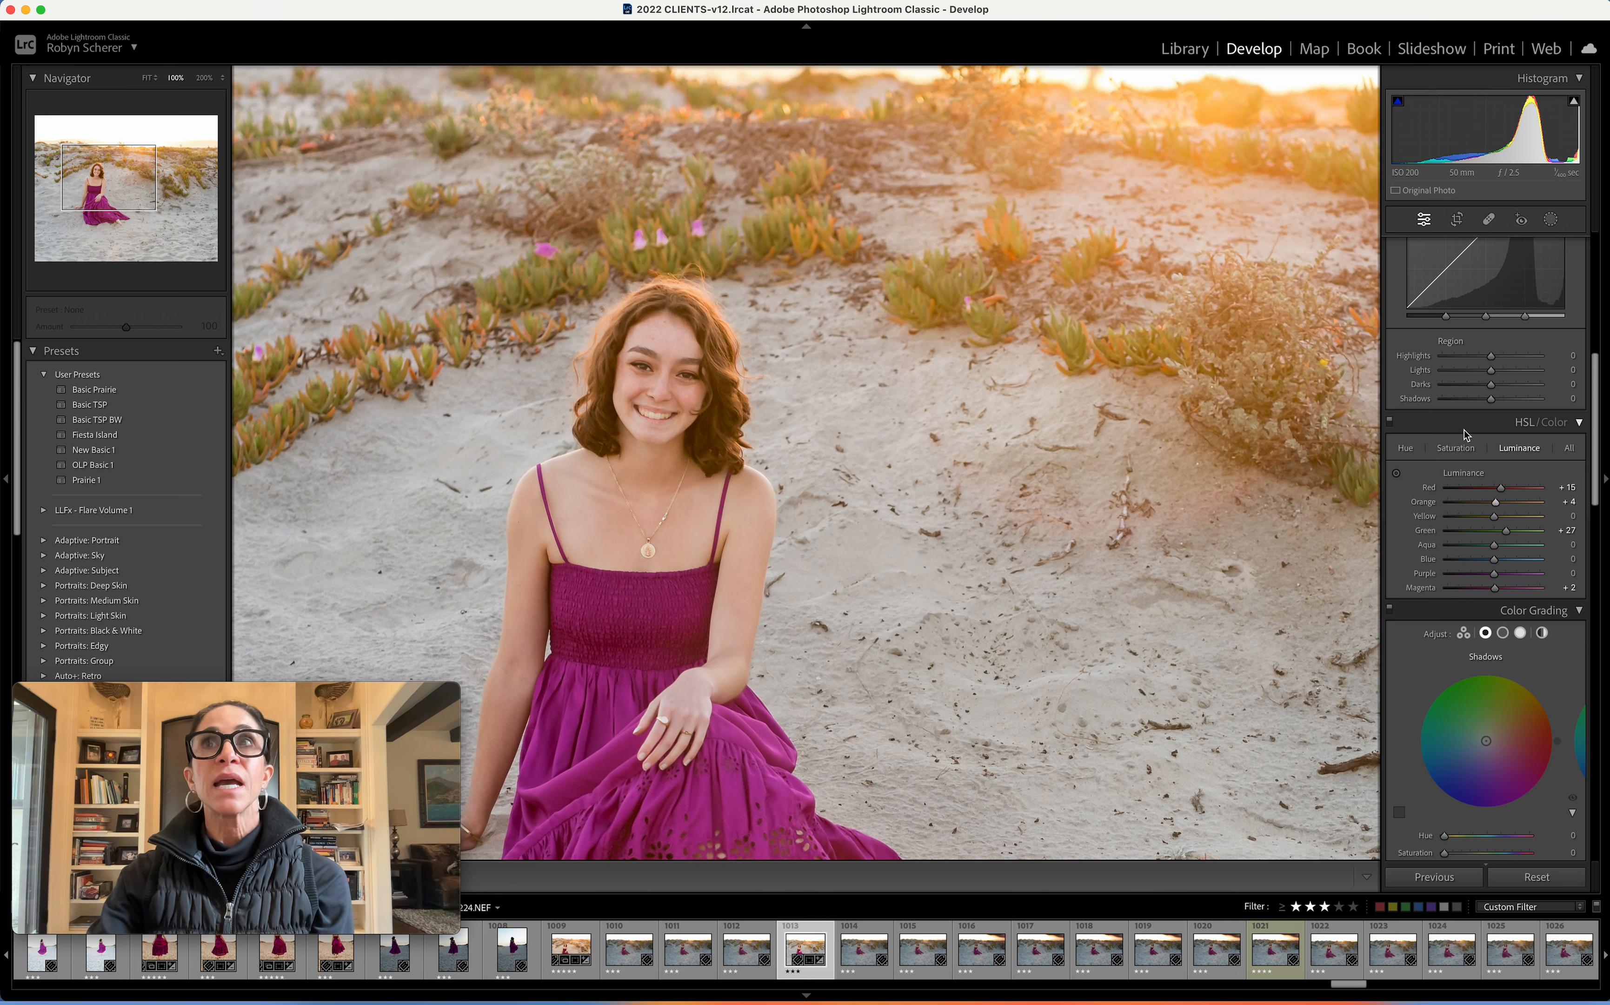
scroll(1407, 335, up, 10)
click(1405, 324)
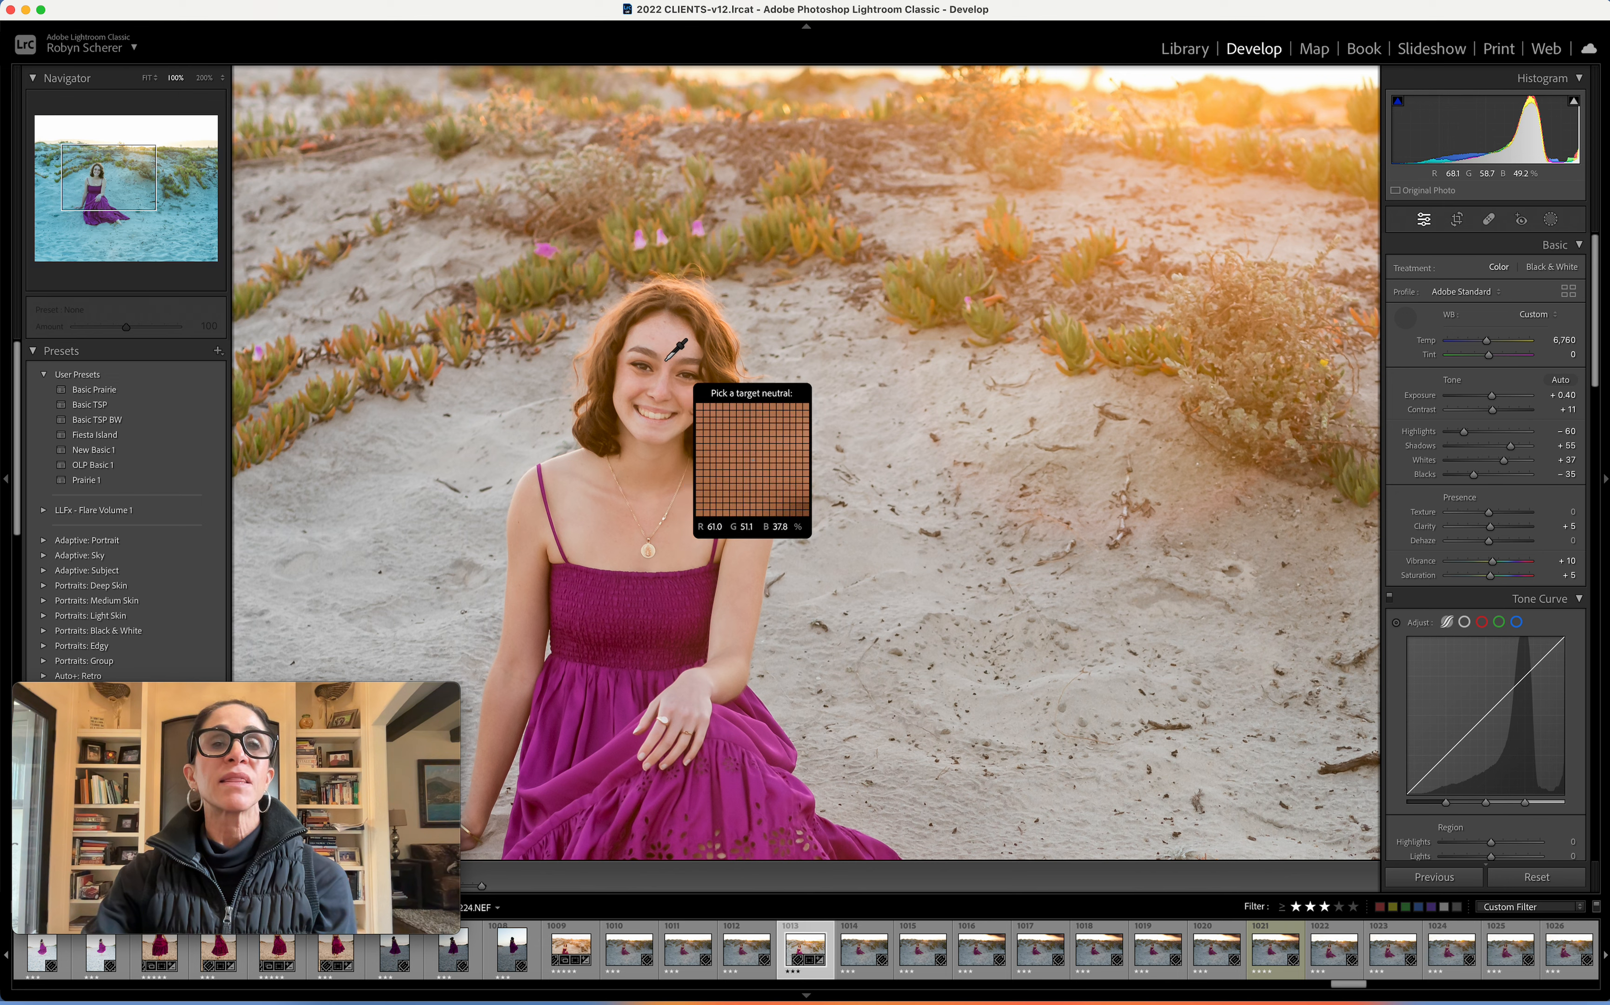
click(1407, 319)
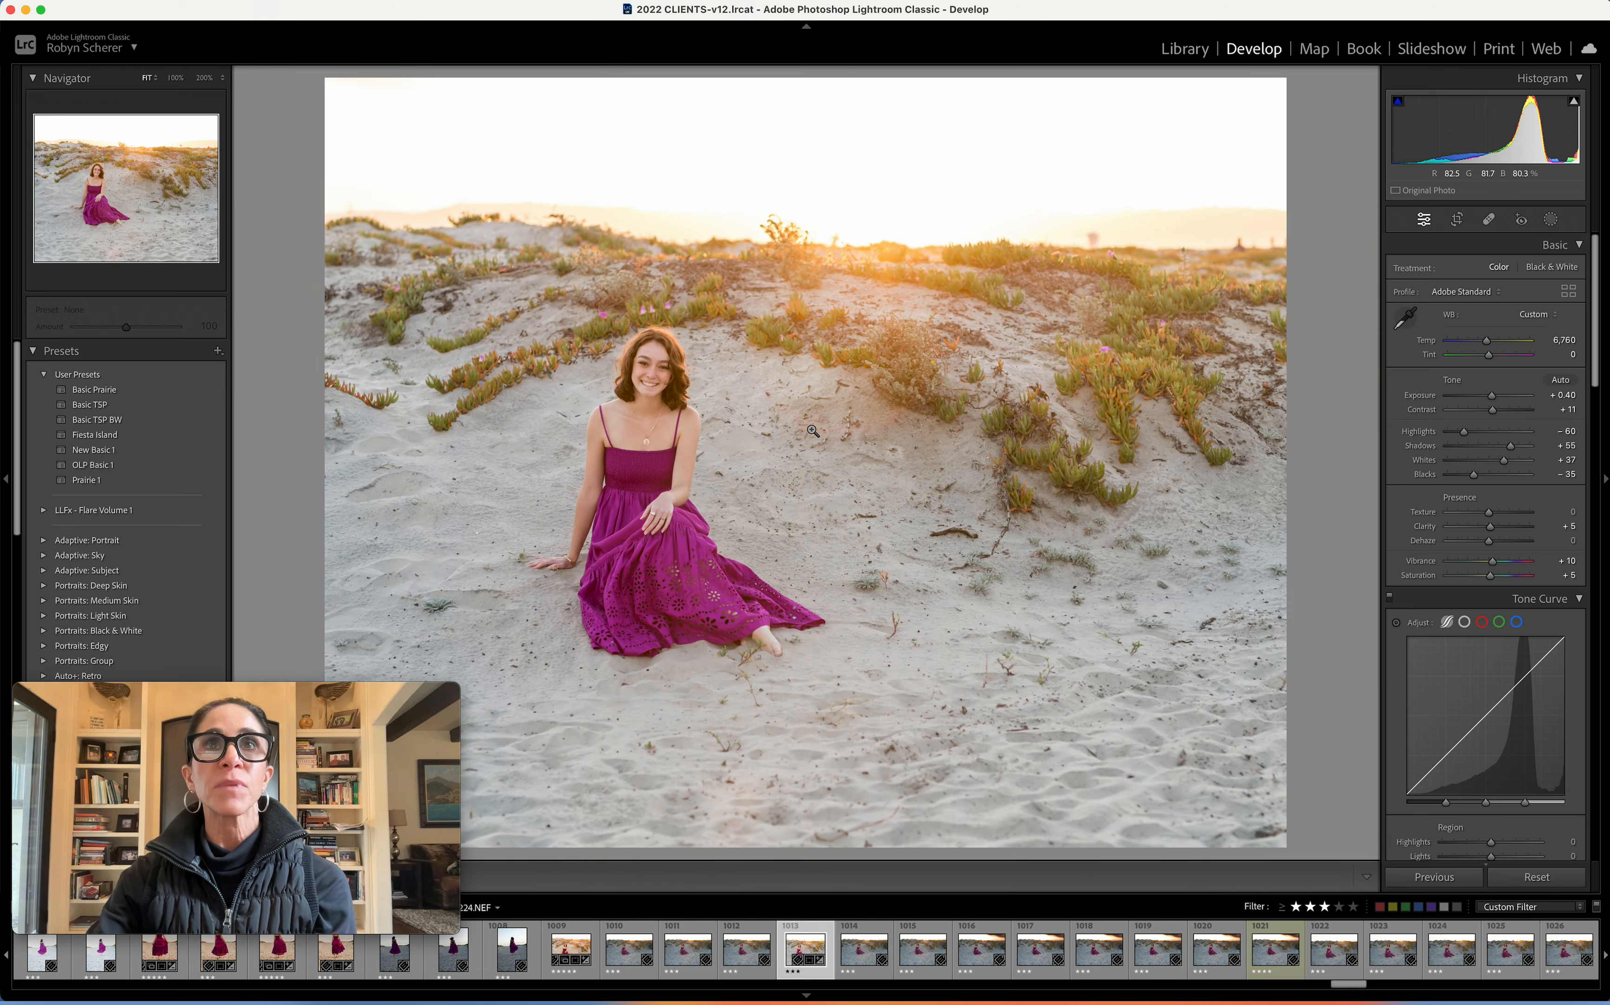
click(812, 430)
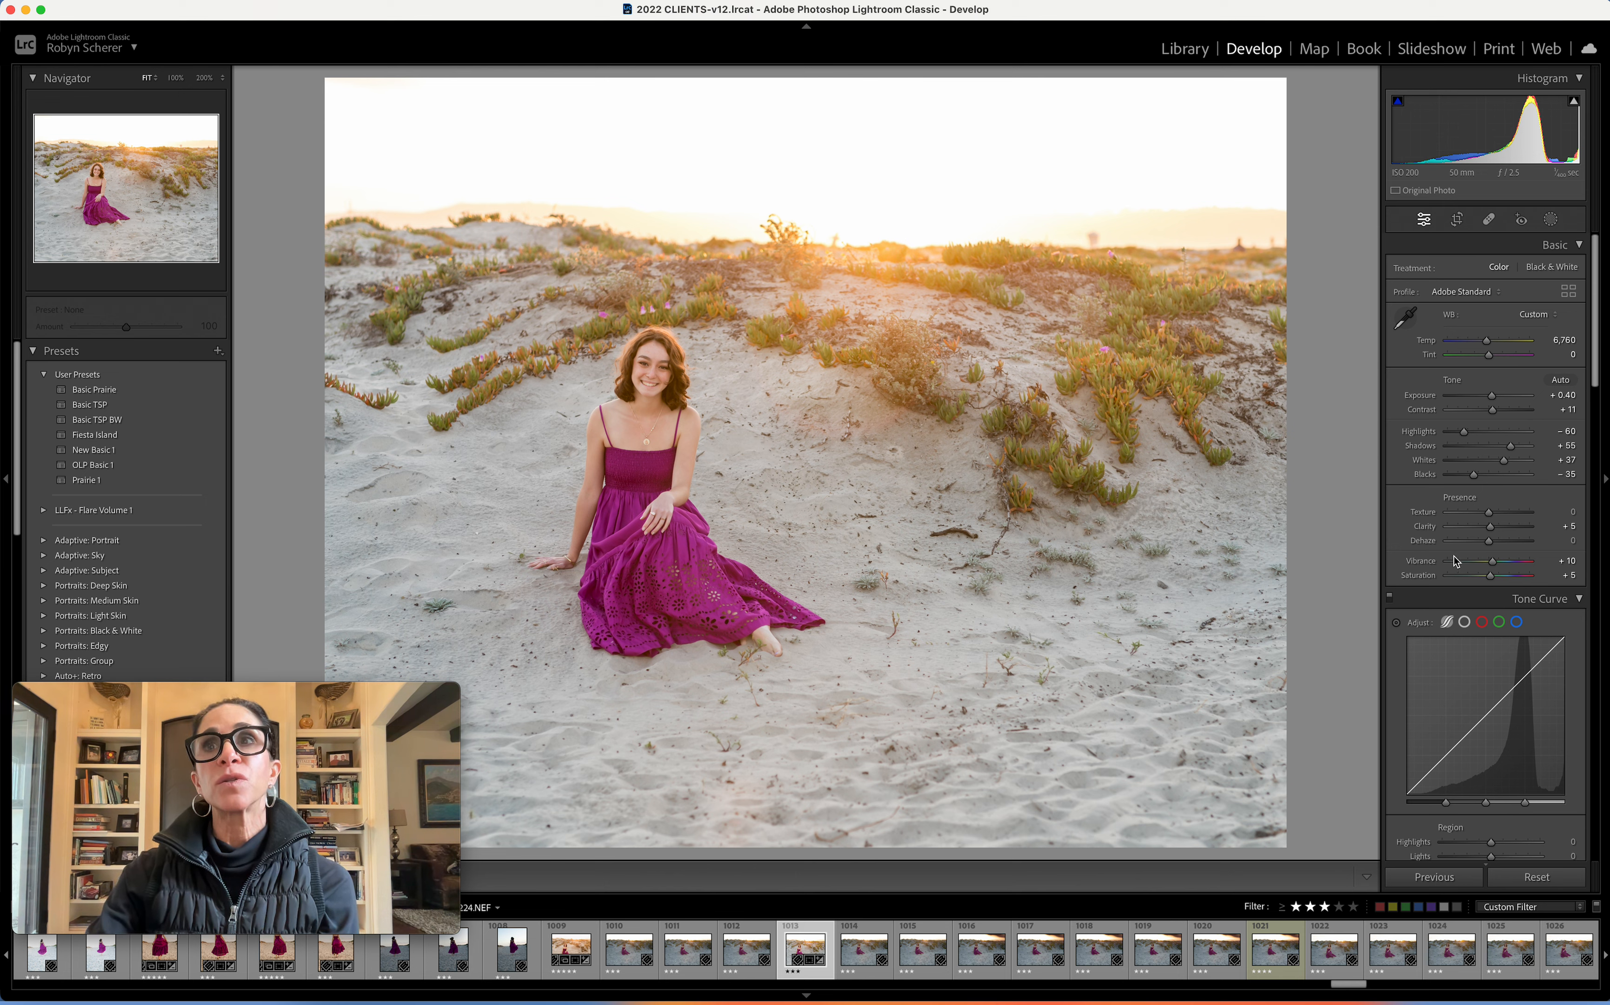
Step: Set the Color Grading midtones hue to 28
scroll(1456, 561, down, 10)
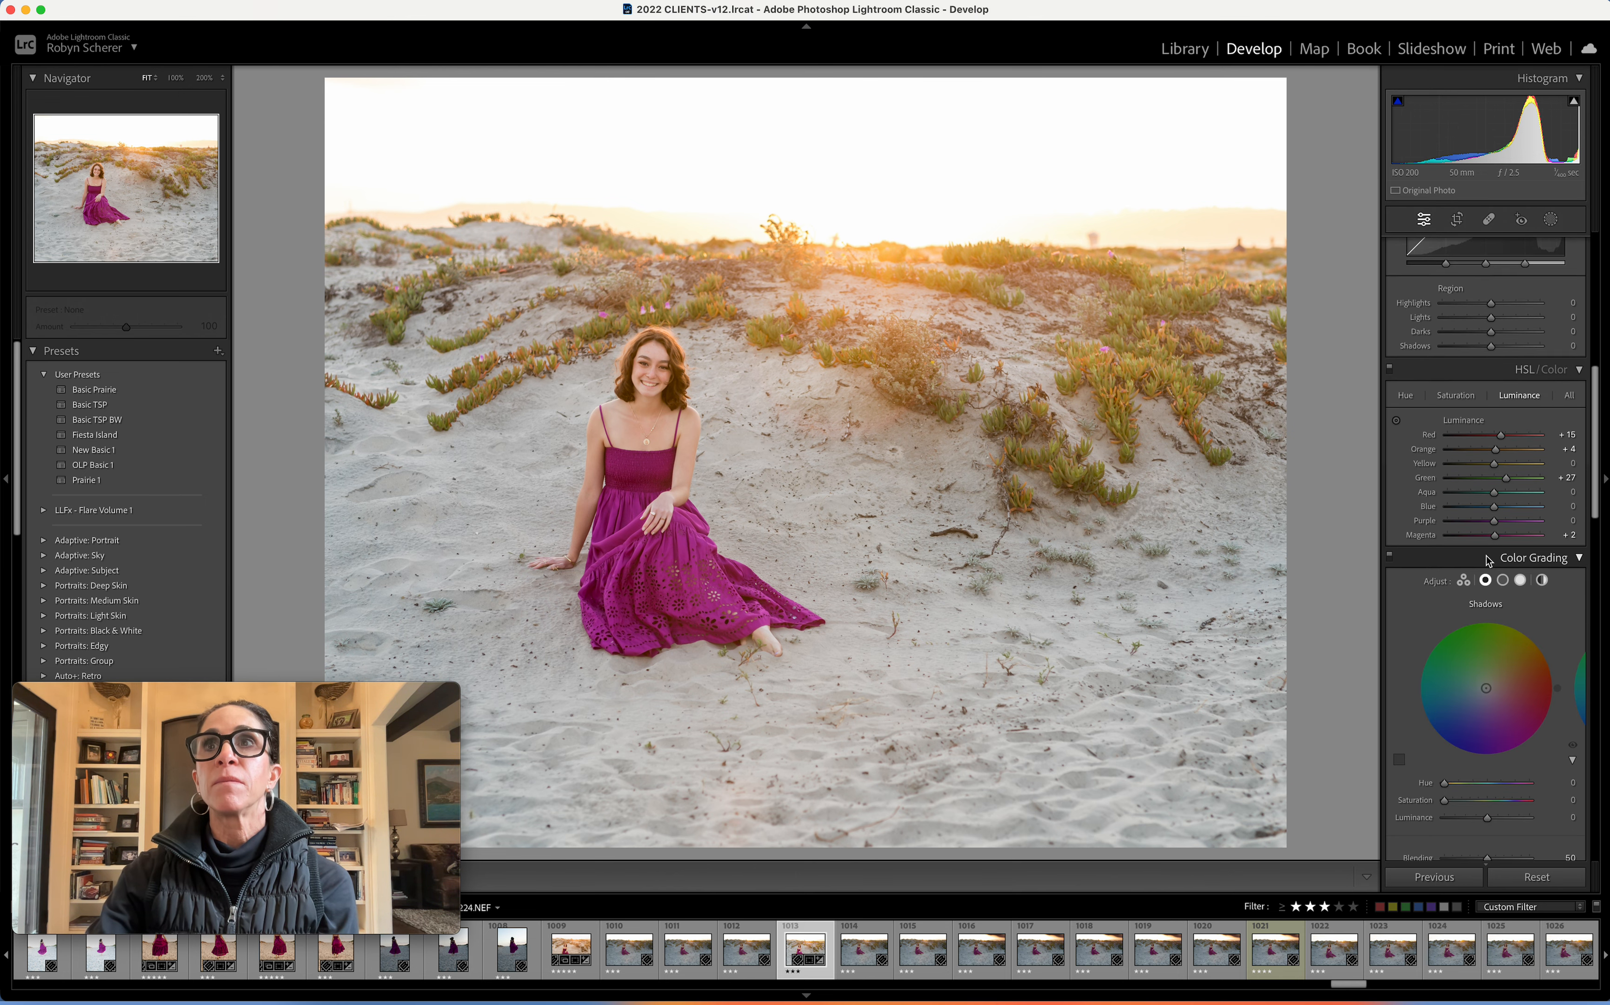
scroll(1486, 560, down, 3)
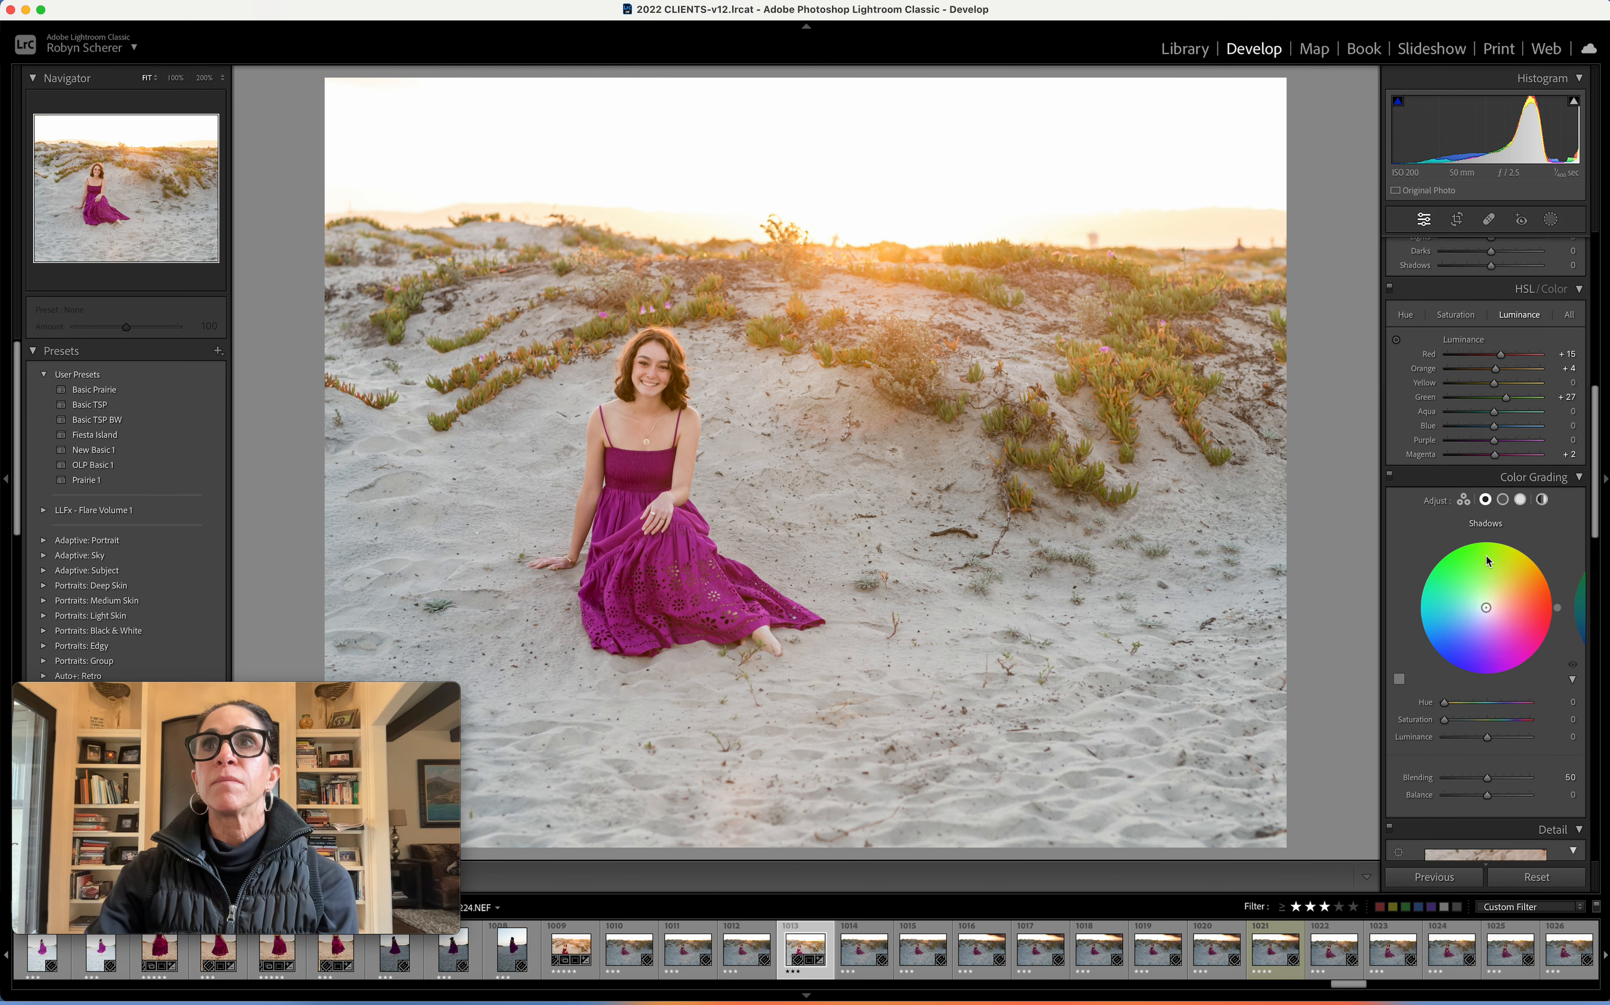
click(1464, 502)
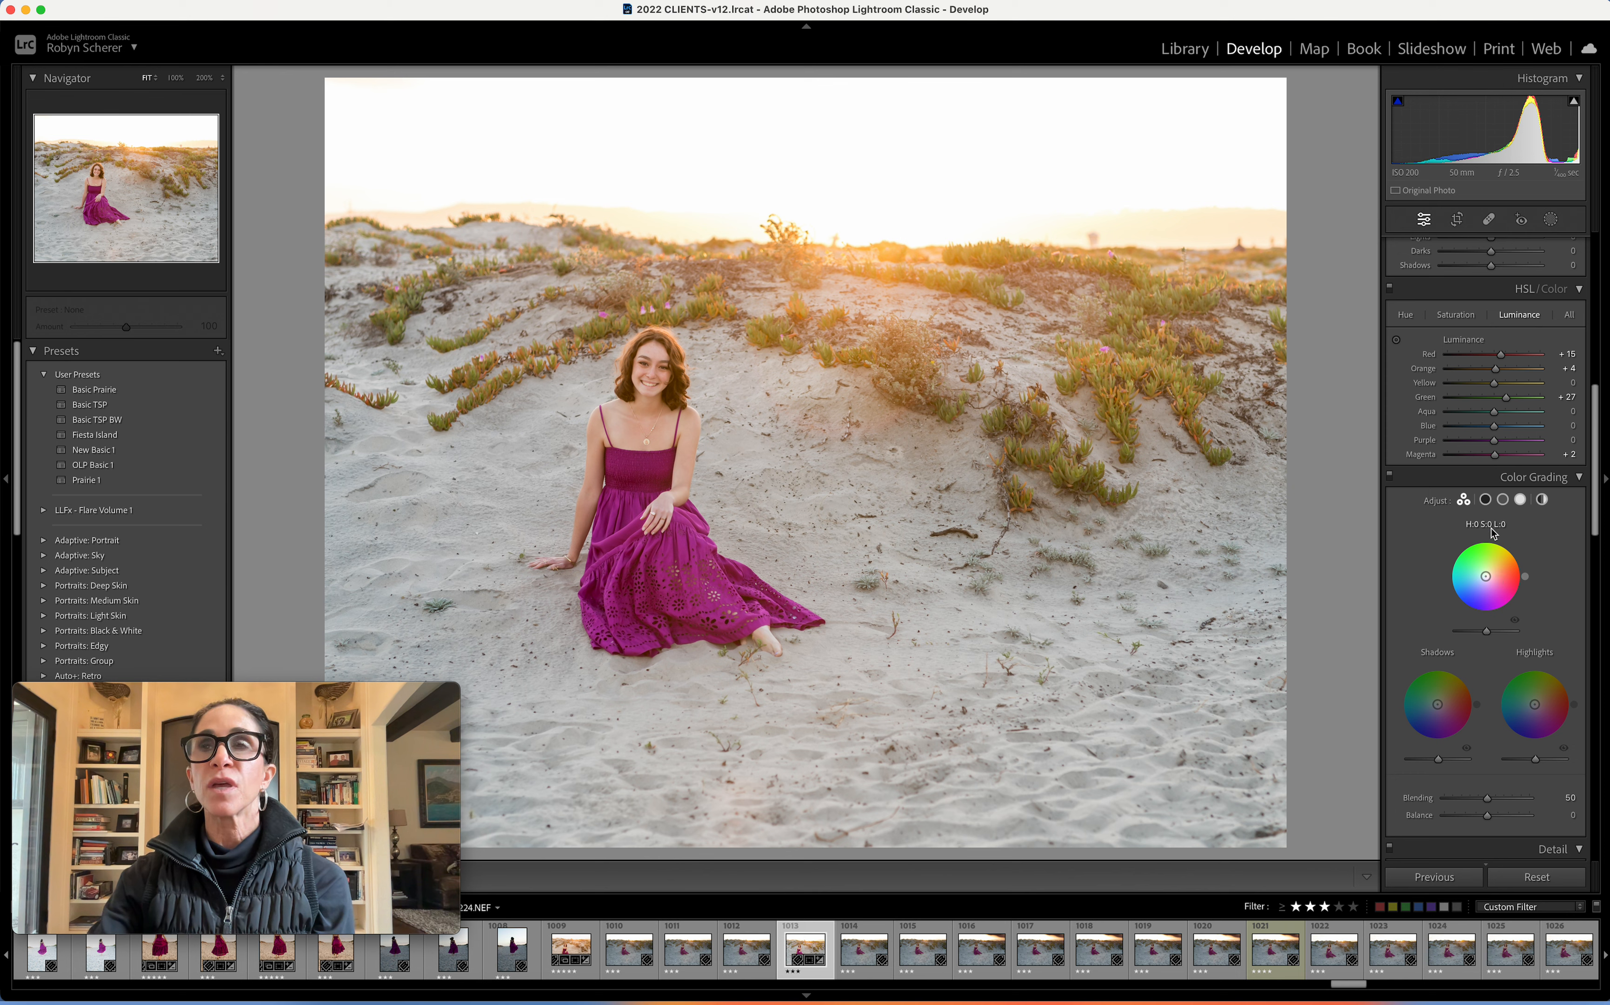
click(1486, 499)
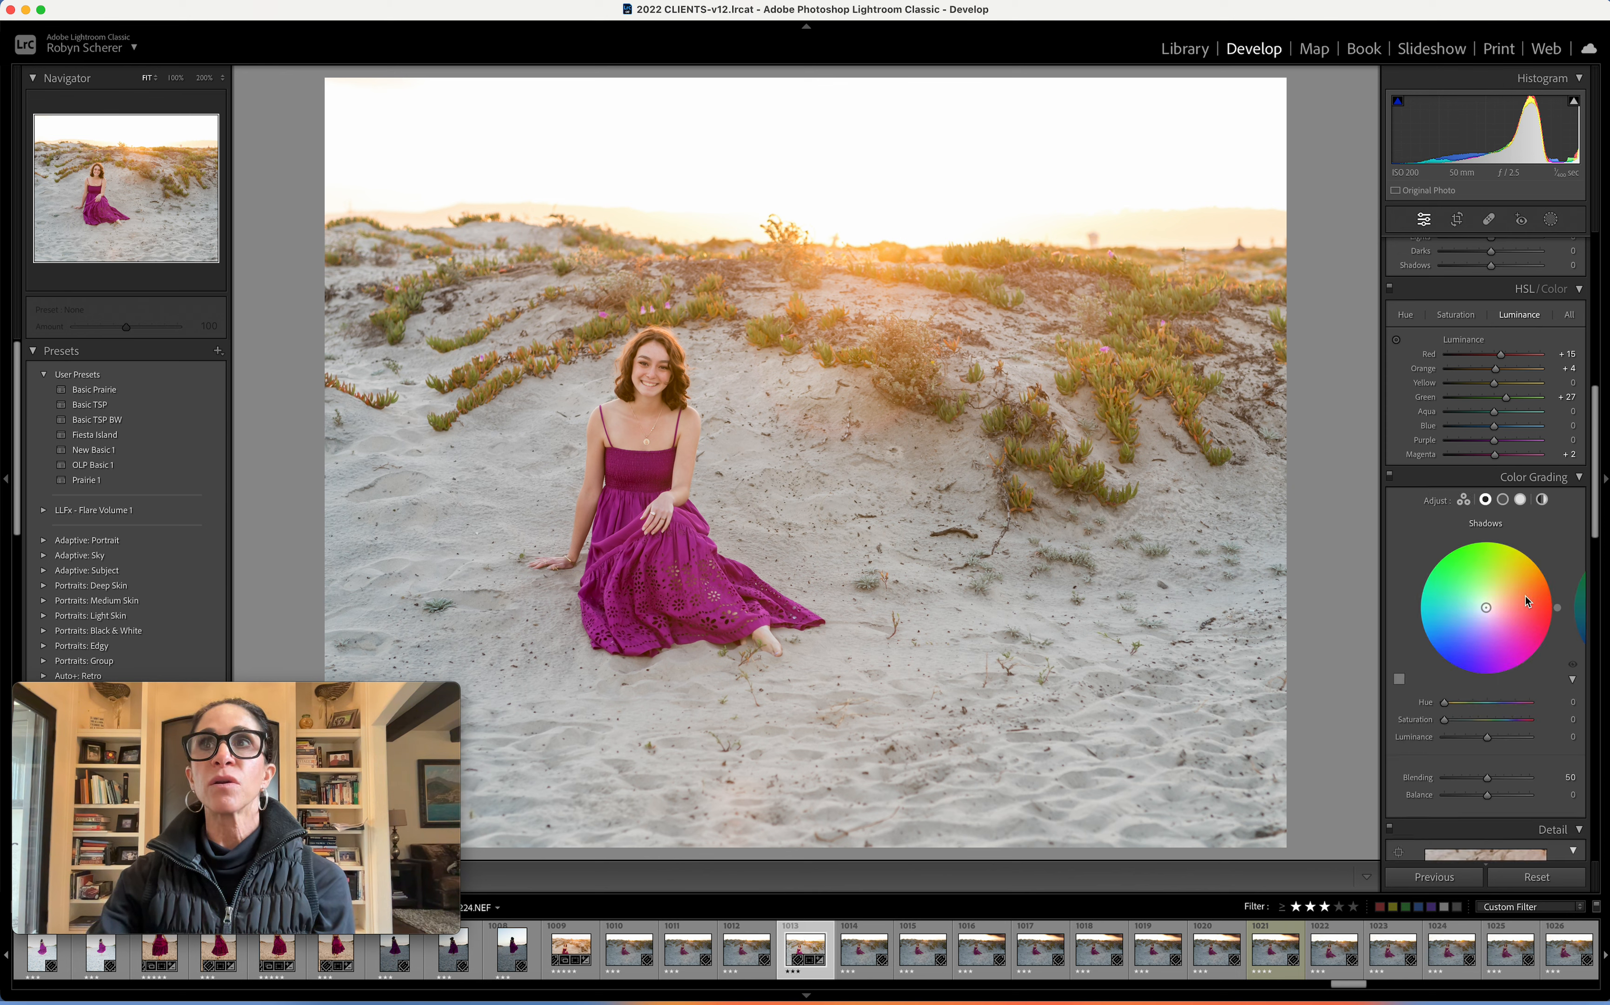
click(1520, 499)
click(1486, 499)
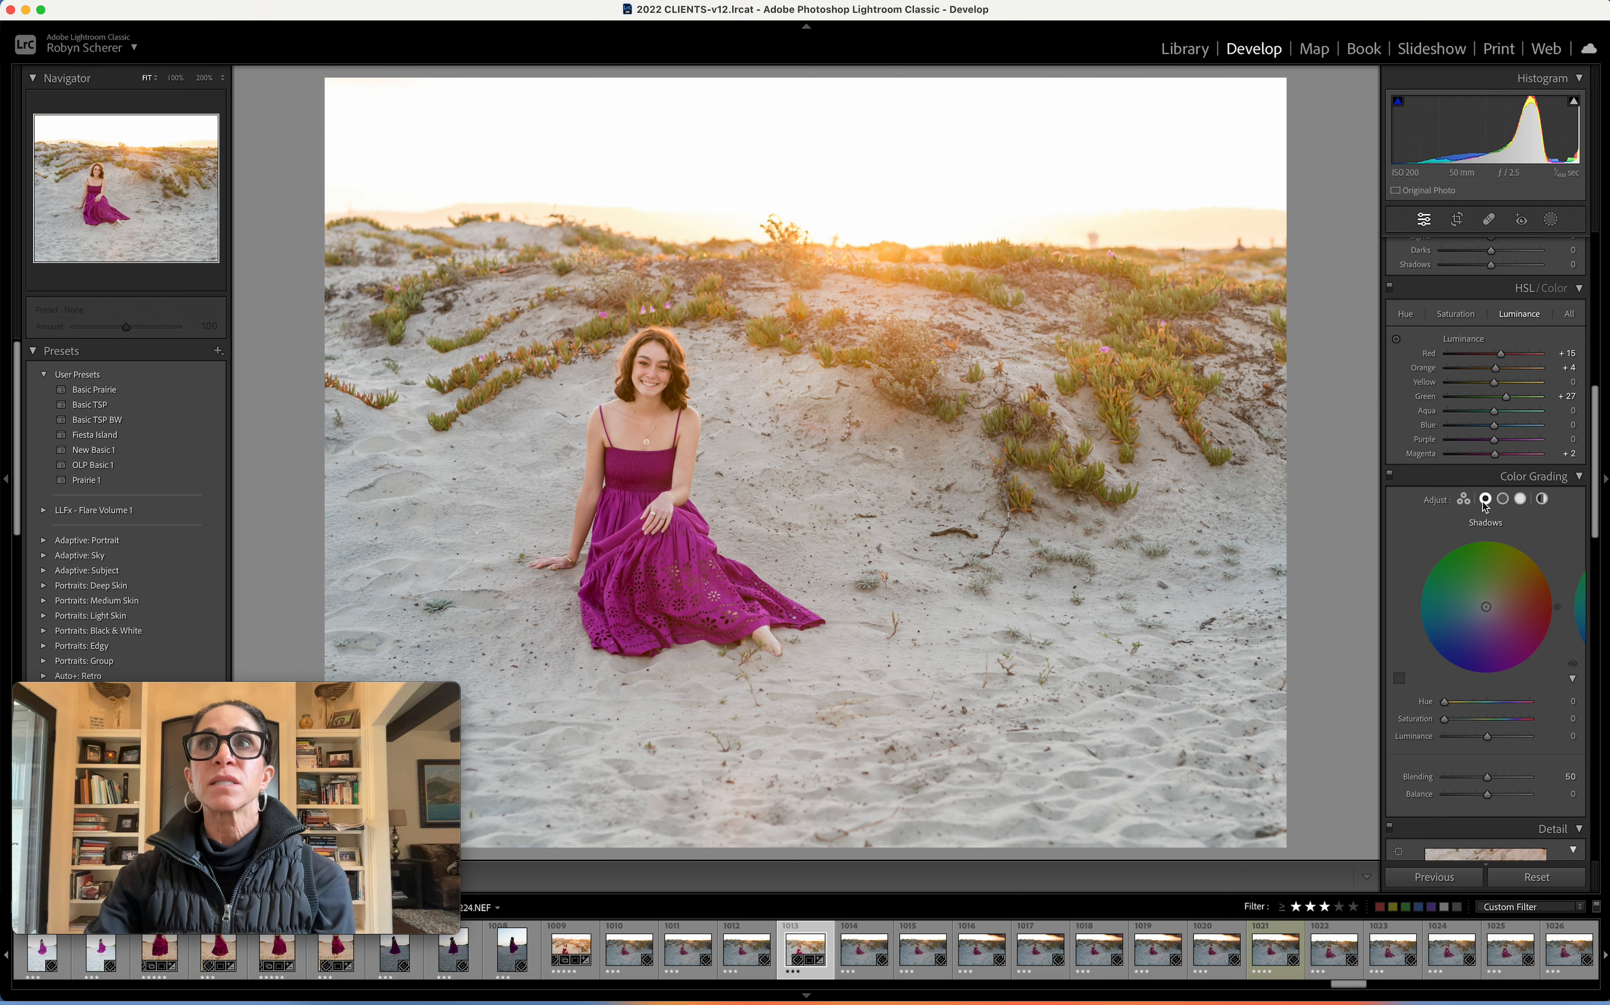
click(1505, 501)
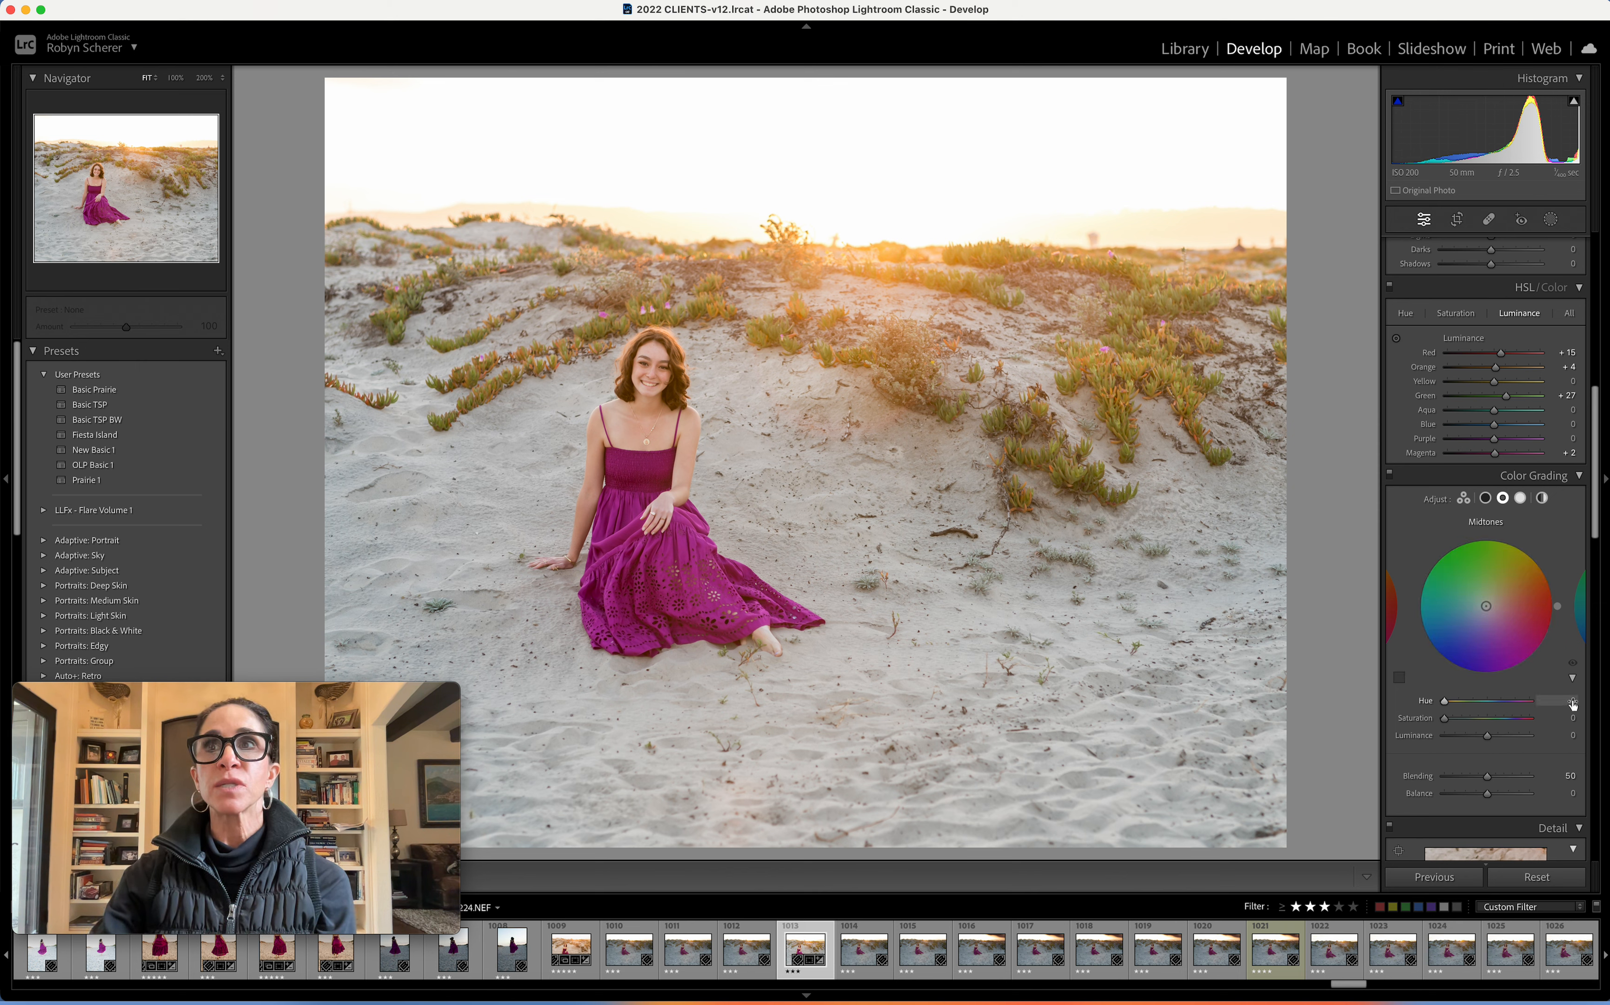
drag(1558, 606, 1557, 601)
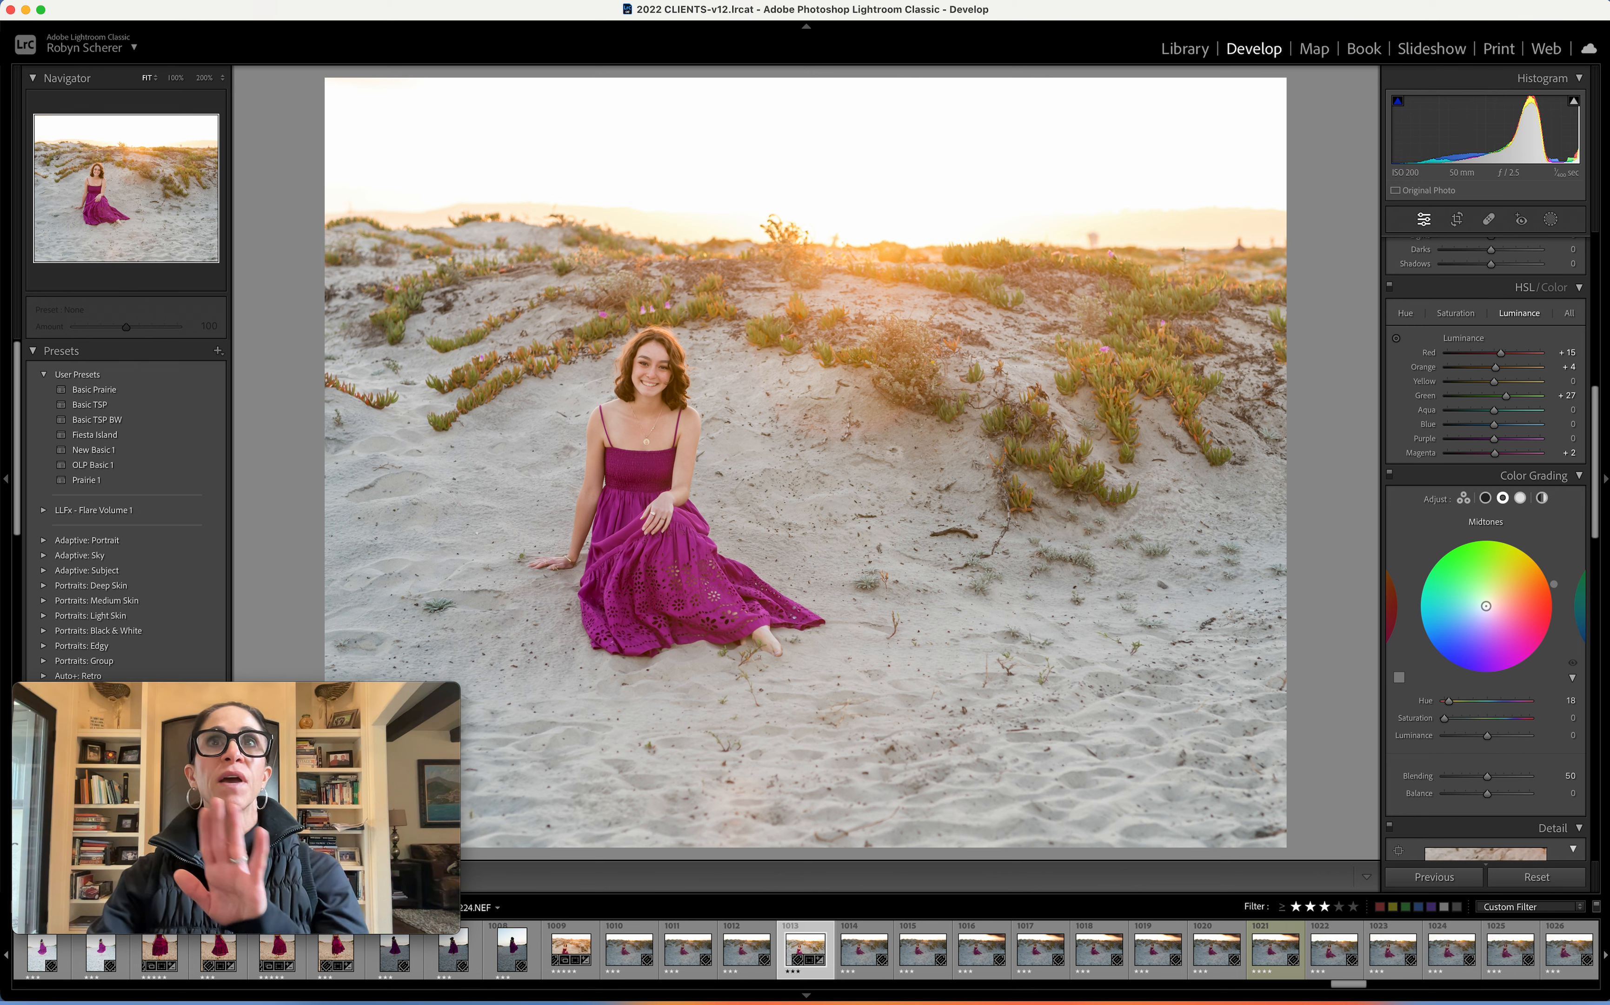
mouse_move(1554, 583)
mouse_down()
mouse_move(1555, 622)
mouse_move(1527, 551)
mouse_move(1470, 536)
mouse_move(1545, 565)
mouse_up()
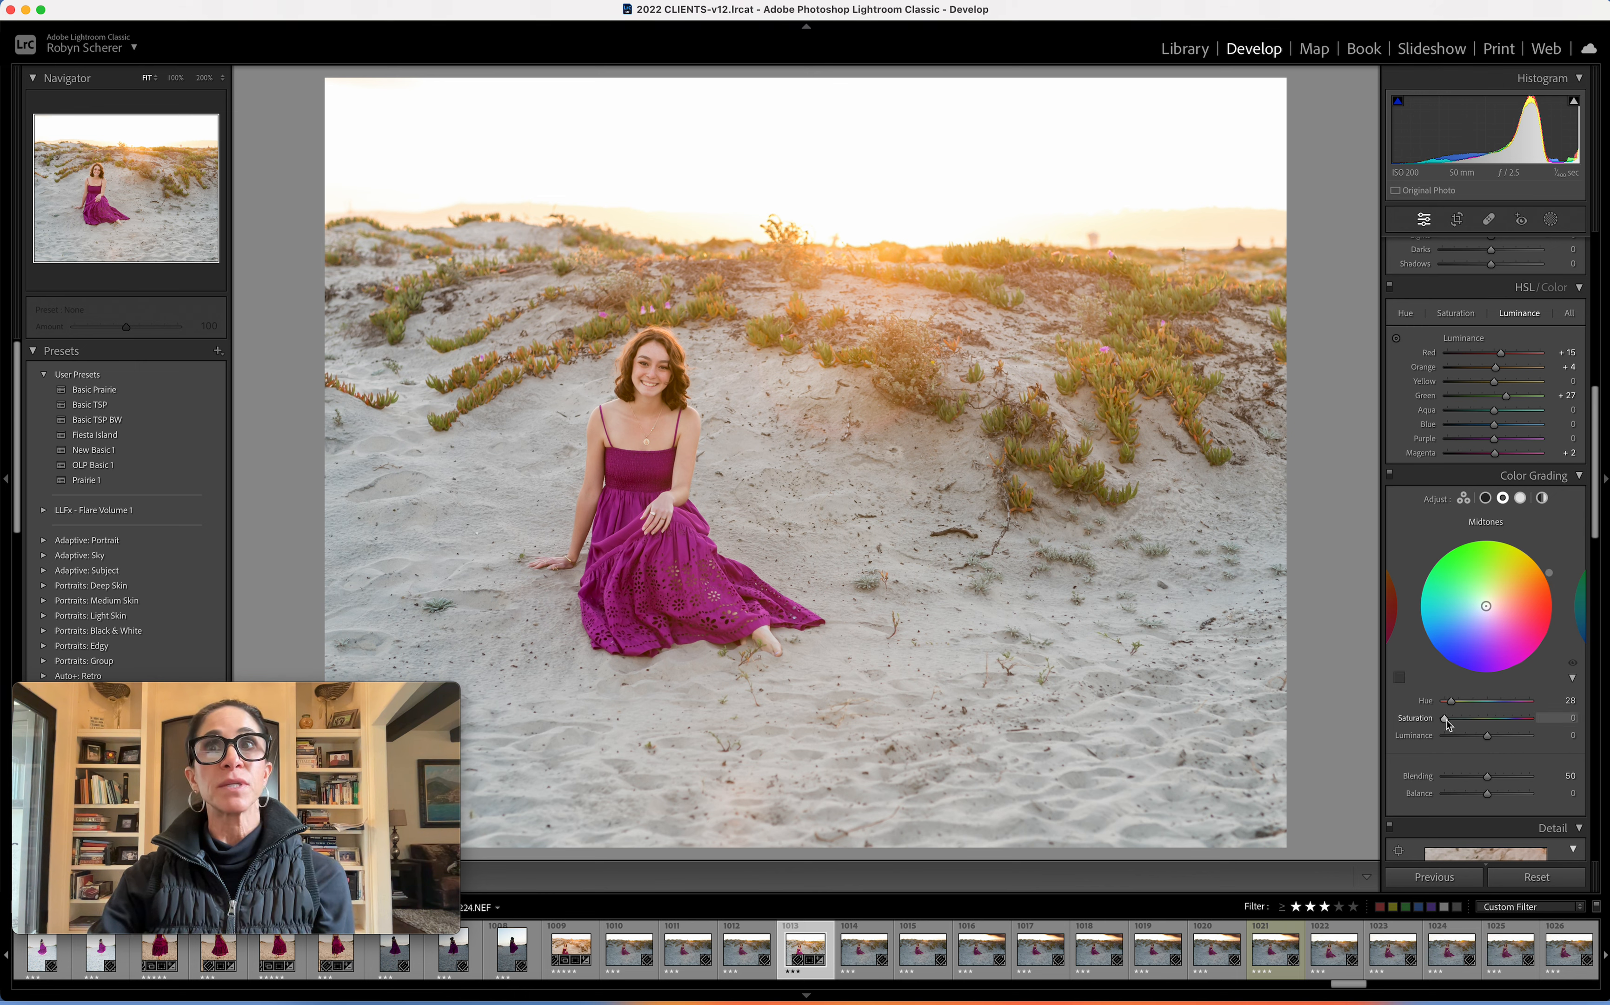
Step: Set the midtones saturation to 19 and luminance to +12 in Color Grading
mouse_move(1448, 724)
mouse_down()
mouse_move(1531, 722)
mouse_move(1459, 723)
mouse_up()
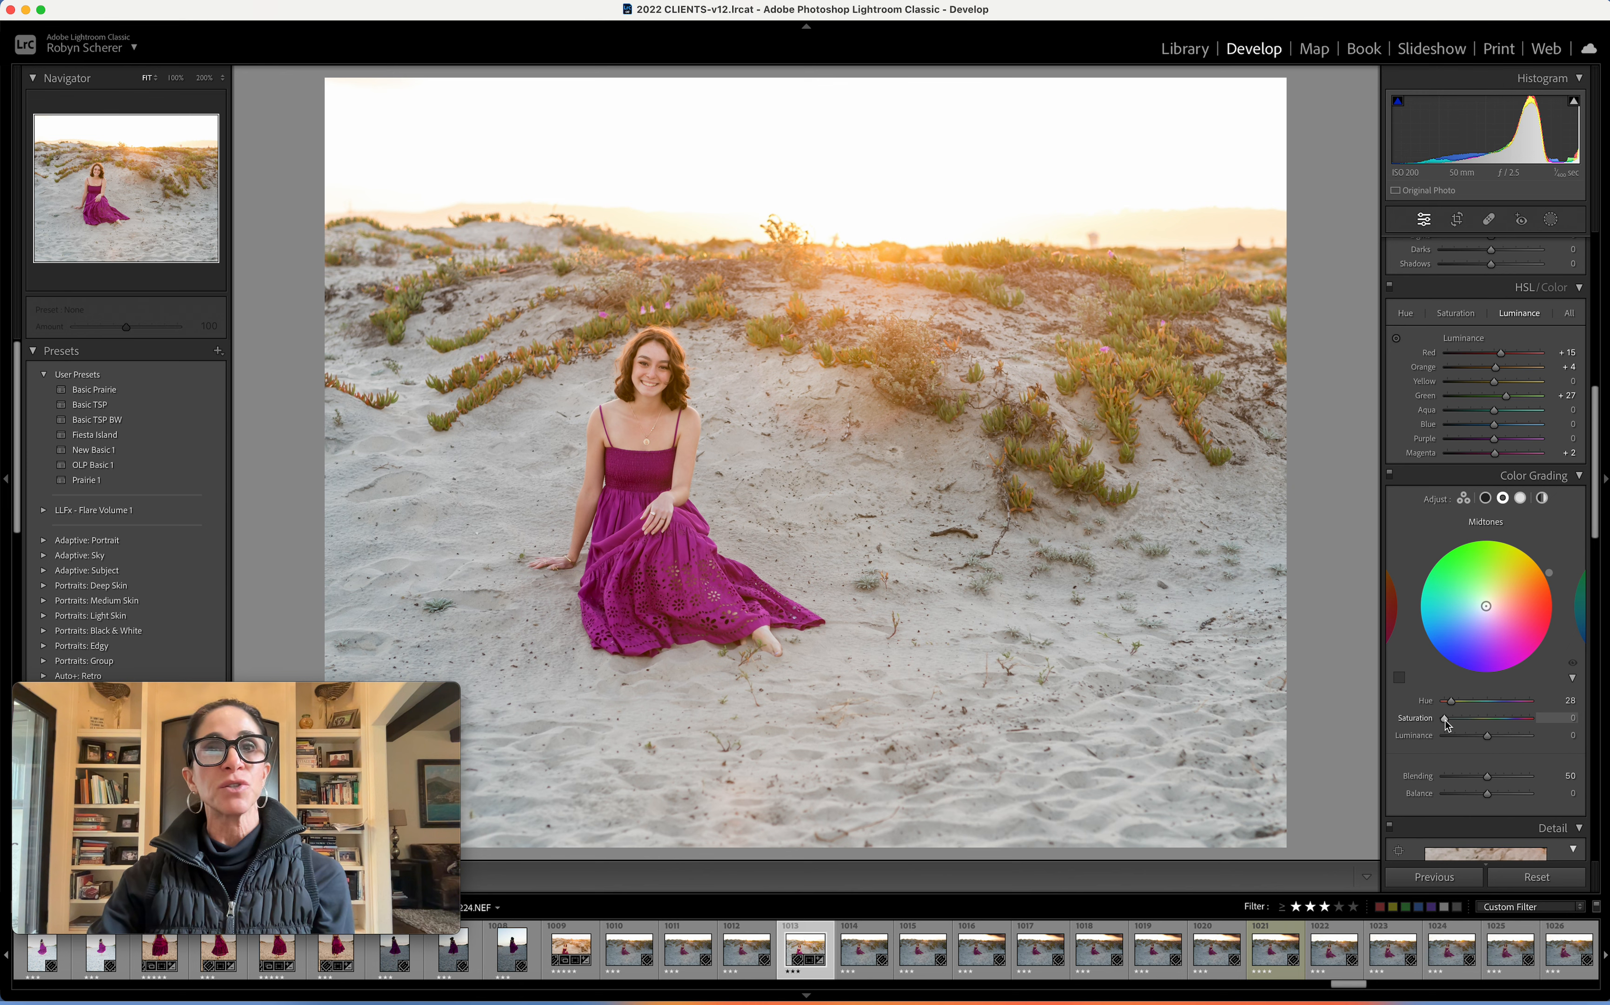
drag(1447, 724, 1464, 724)
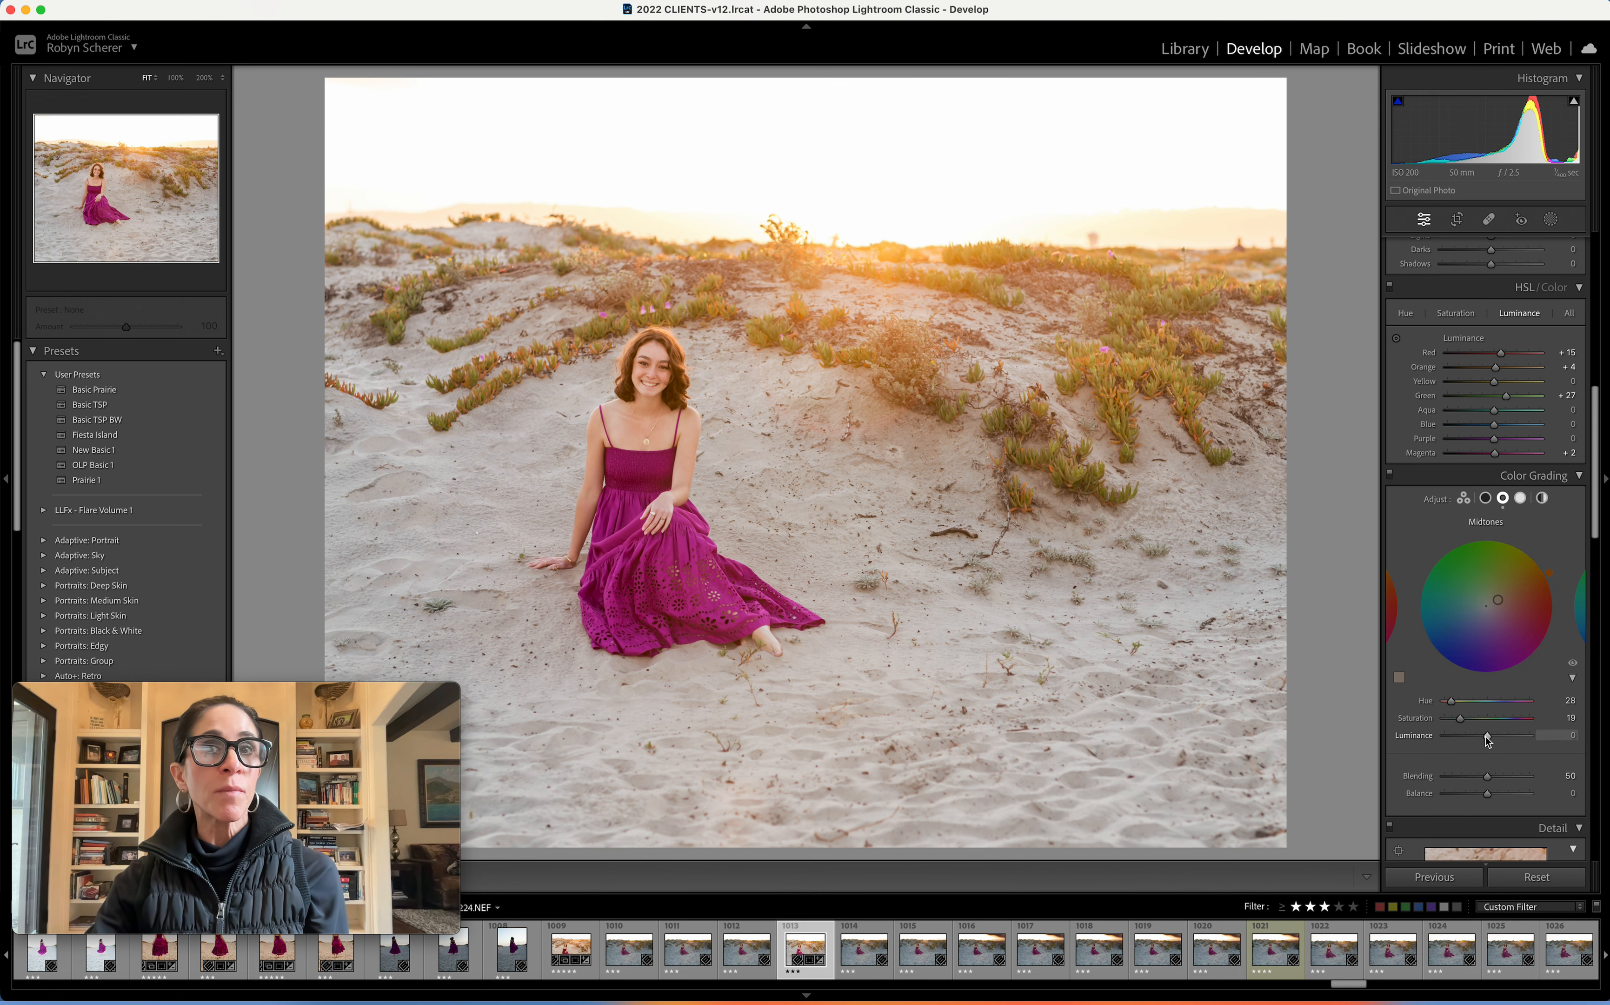
drag(1489, 741, 1494, 742)
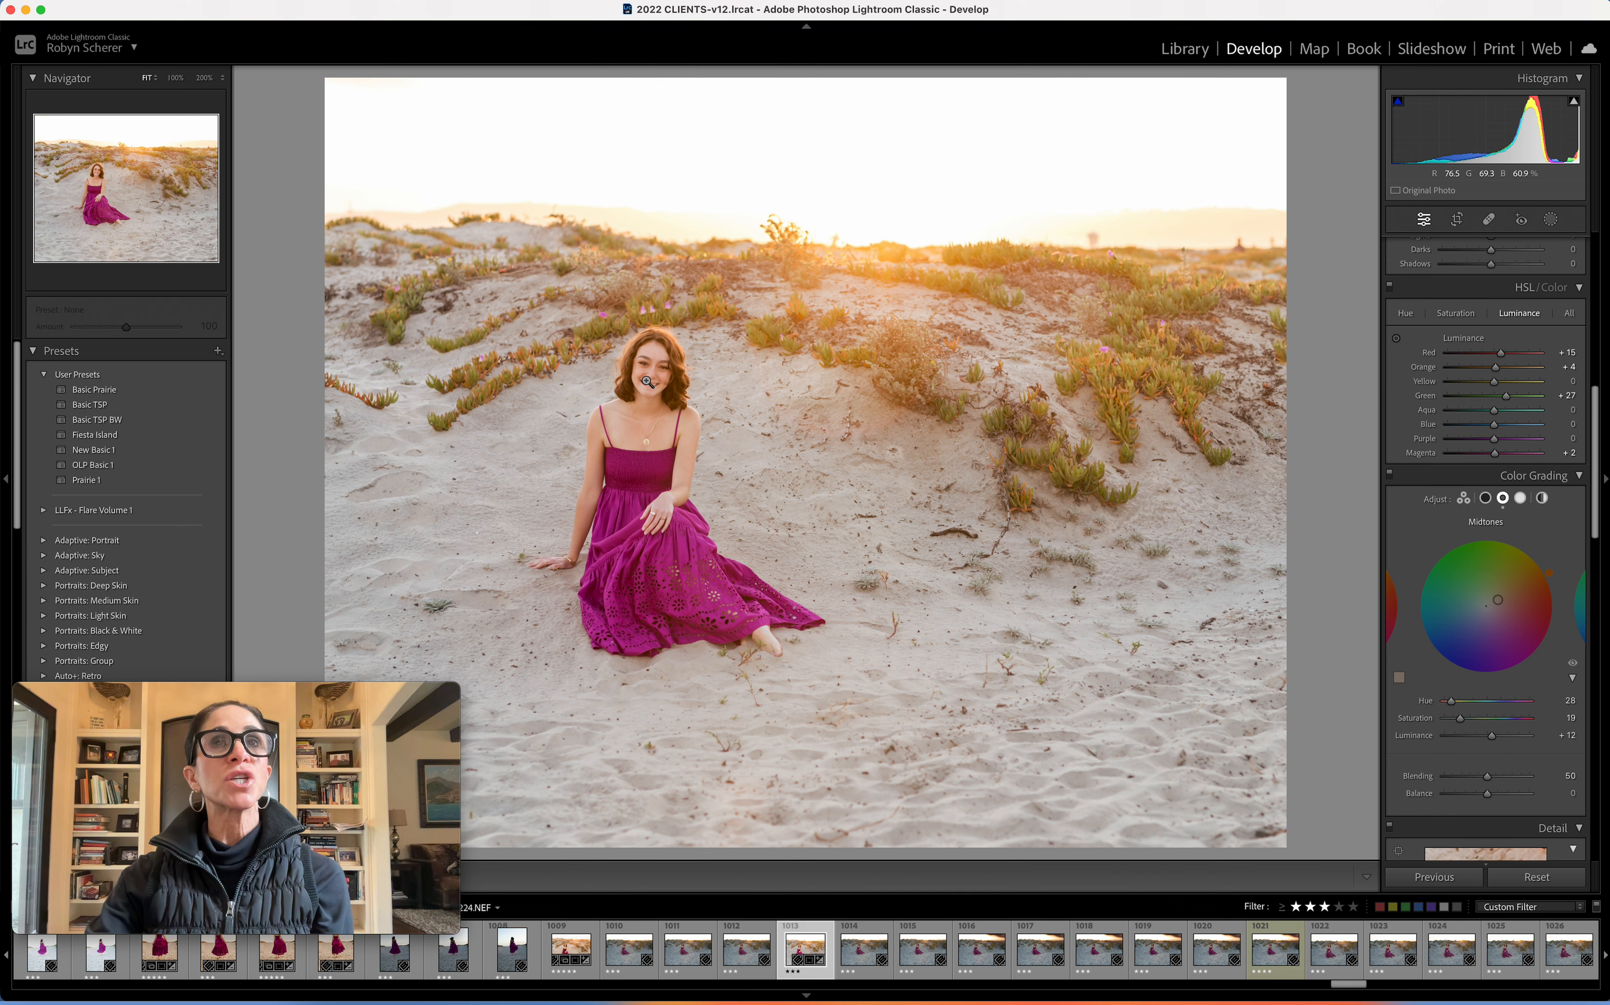
Step: Set the exposure to +0.50 and show the unedited version of the photo for comparison
scroll(1457, 435, up, 10)
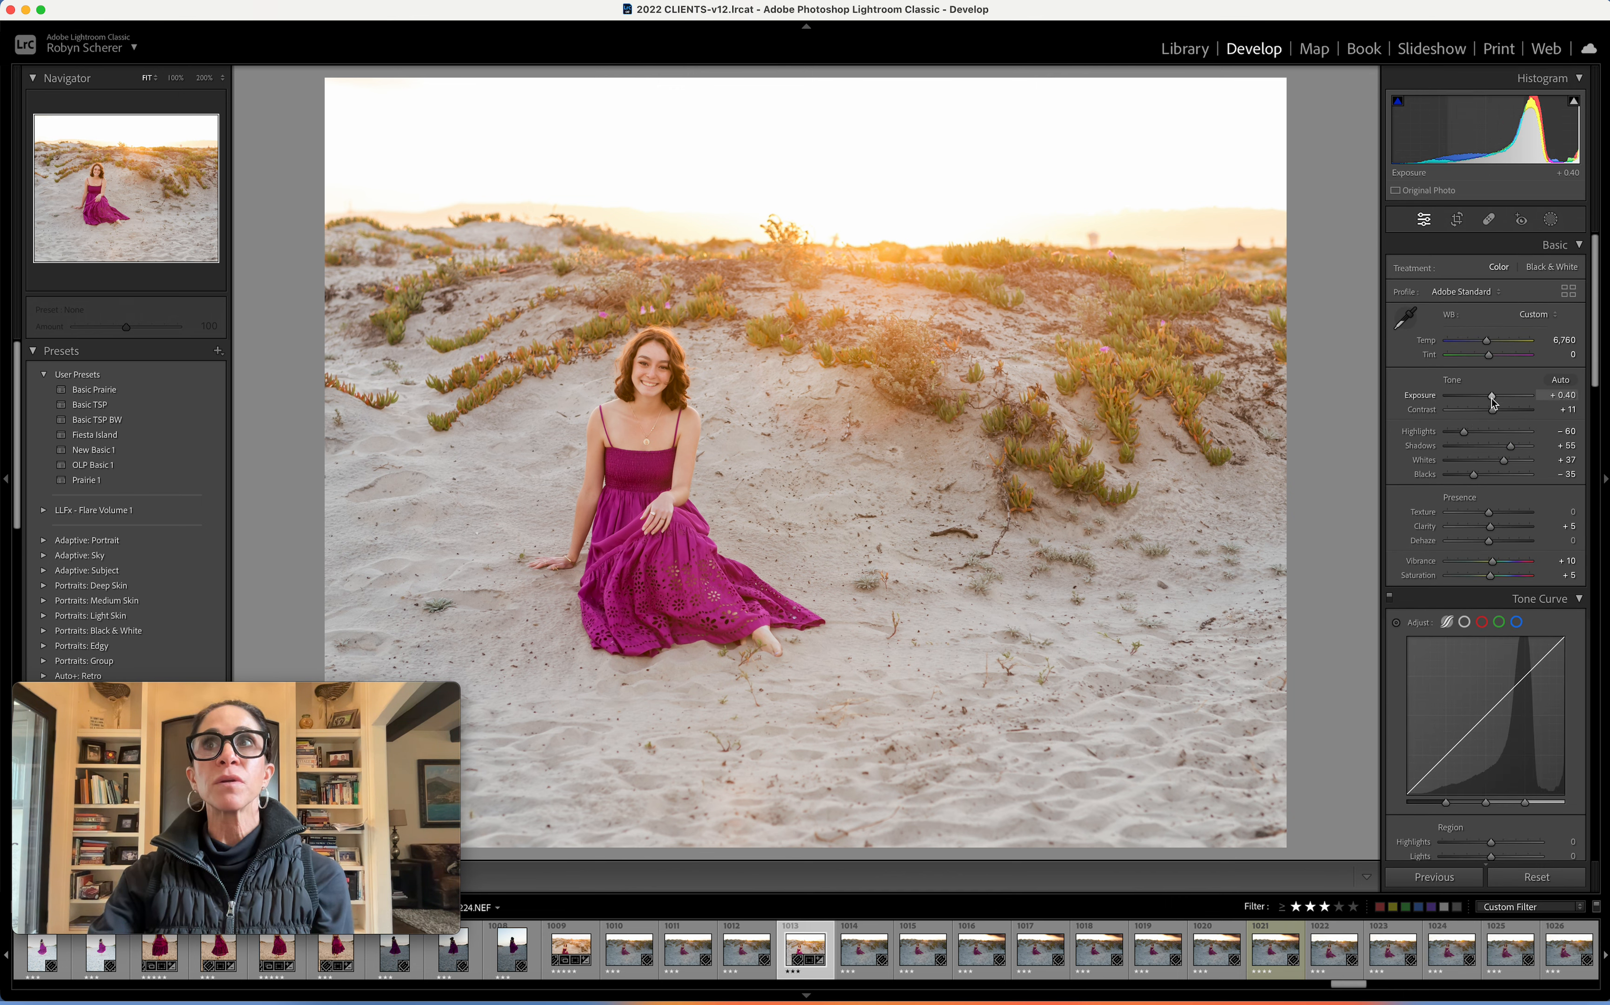
drag(1492, 397, 1494, 396)
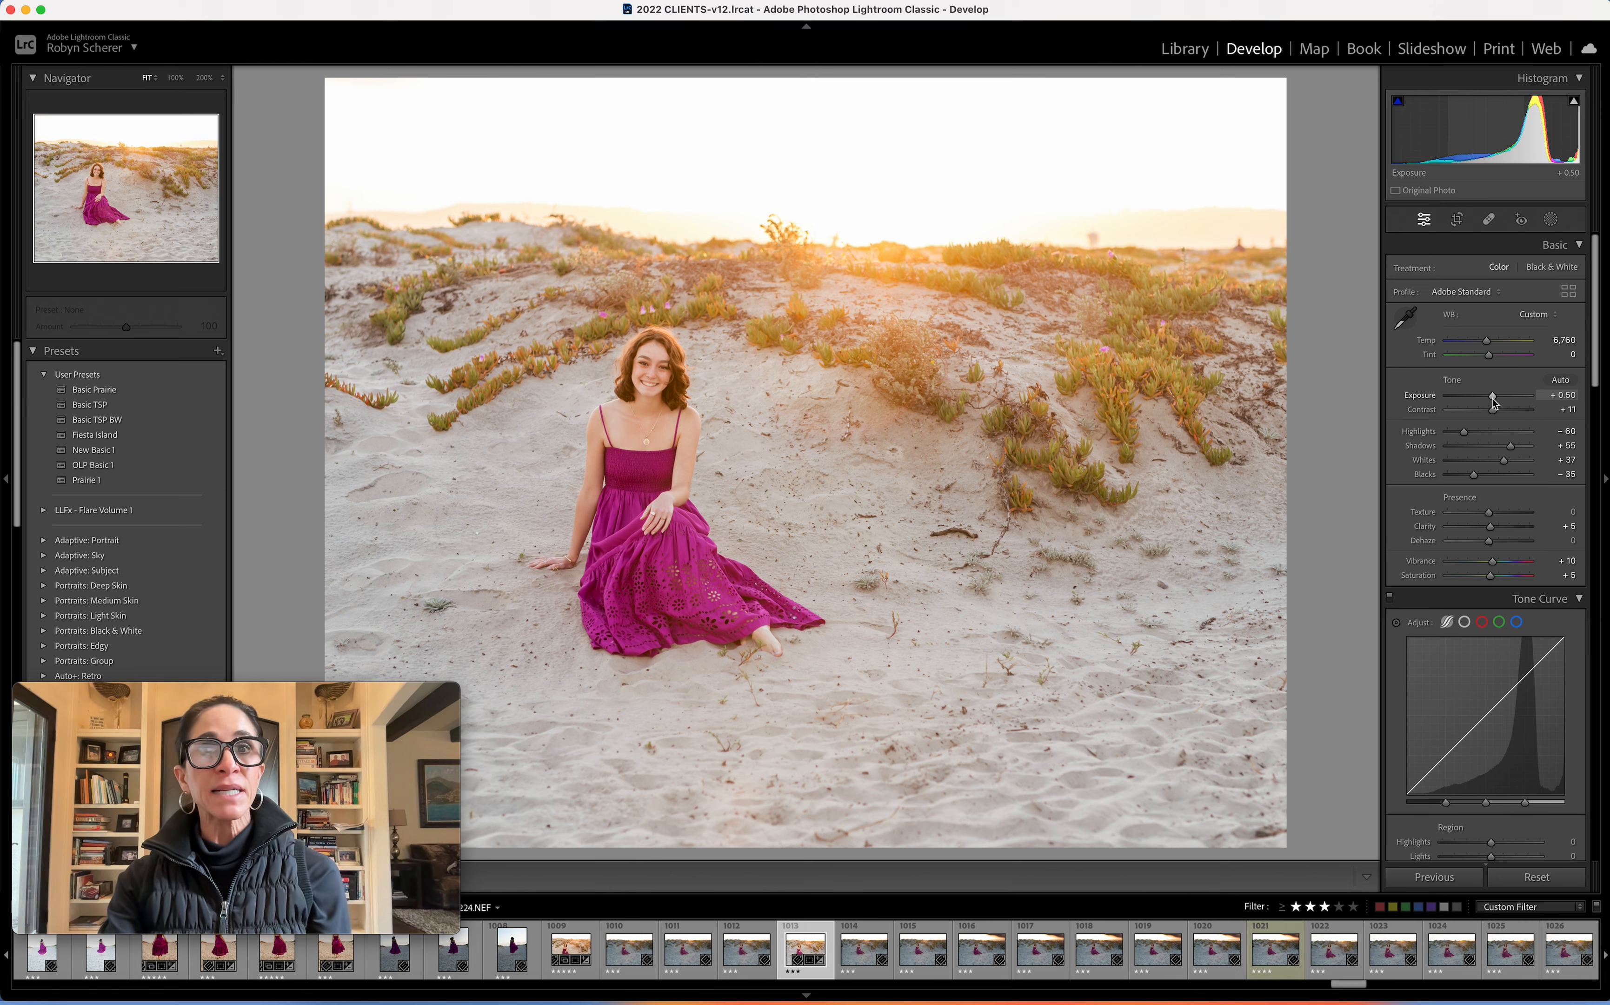
key(backslash)
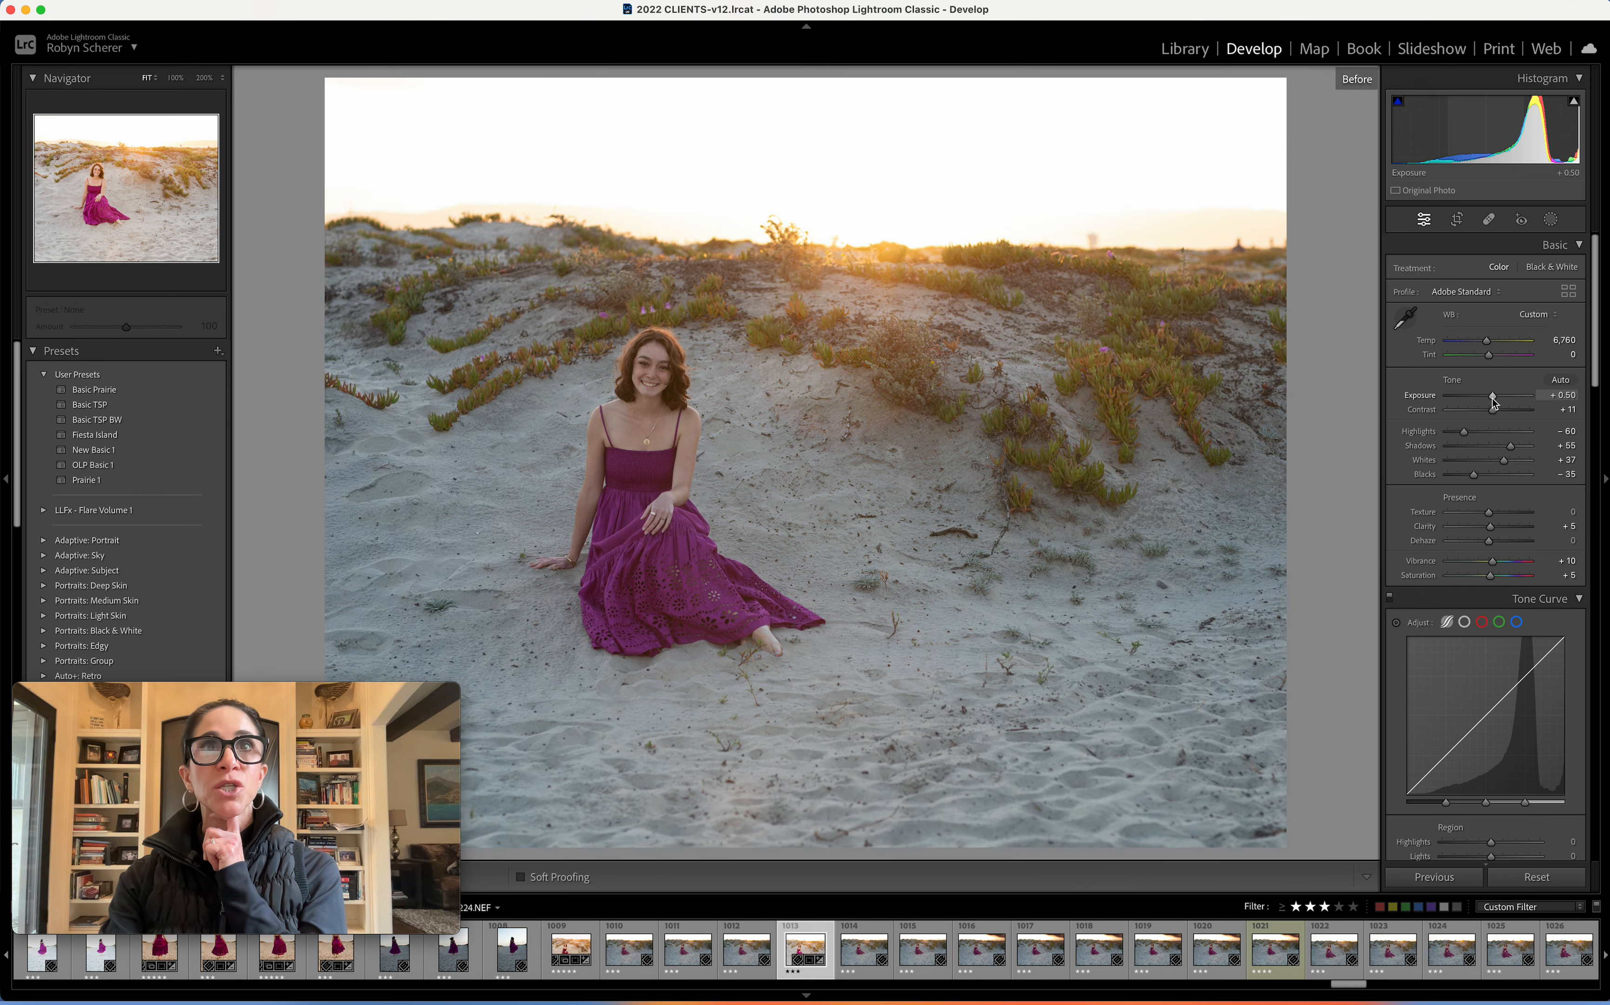
Step: Compare the edited portrait with its unedited version and return to the edited view
key(backslash)
key(backslash)
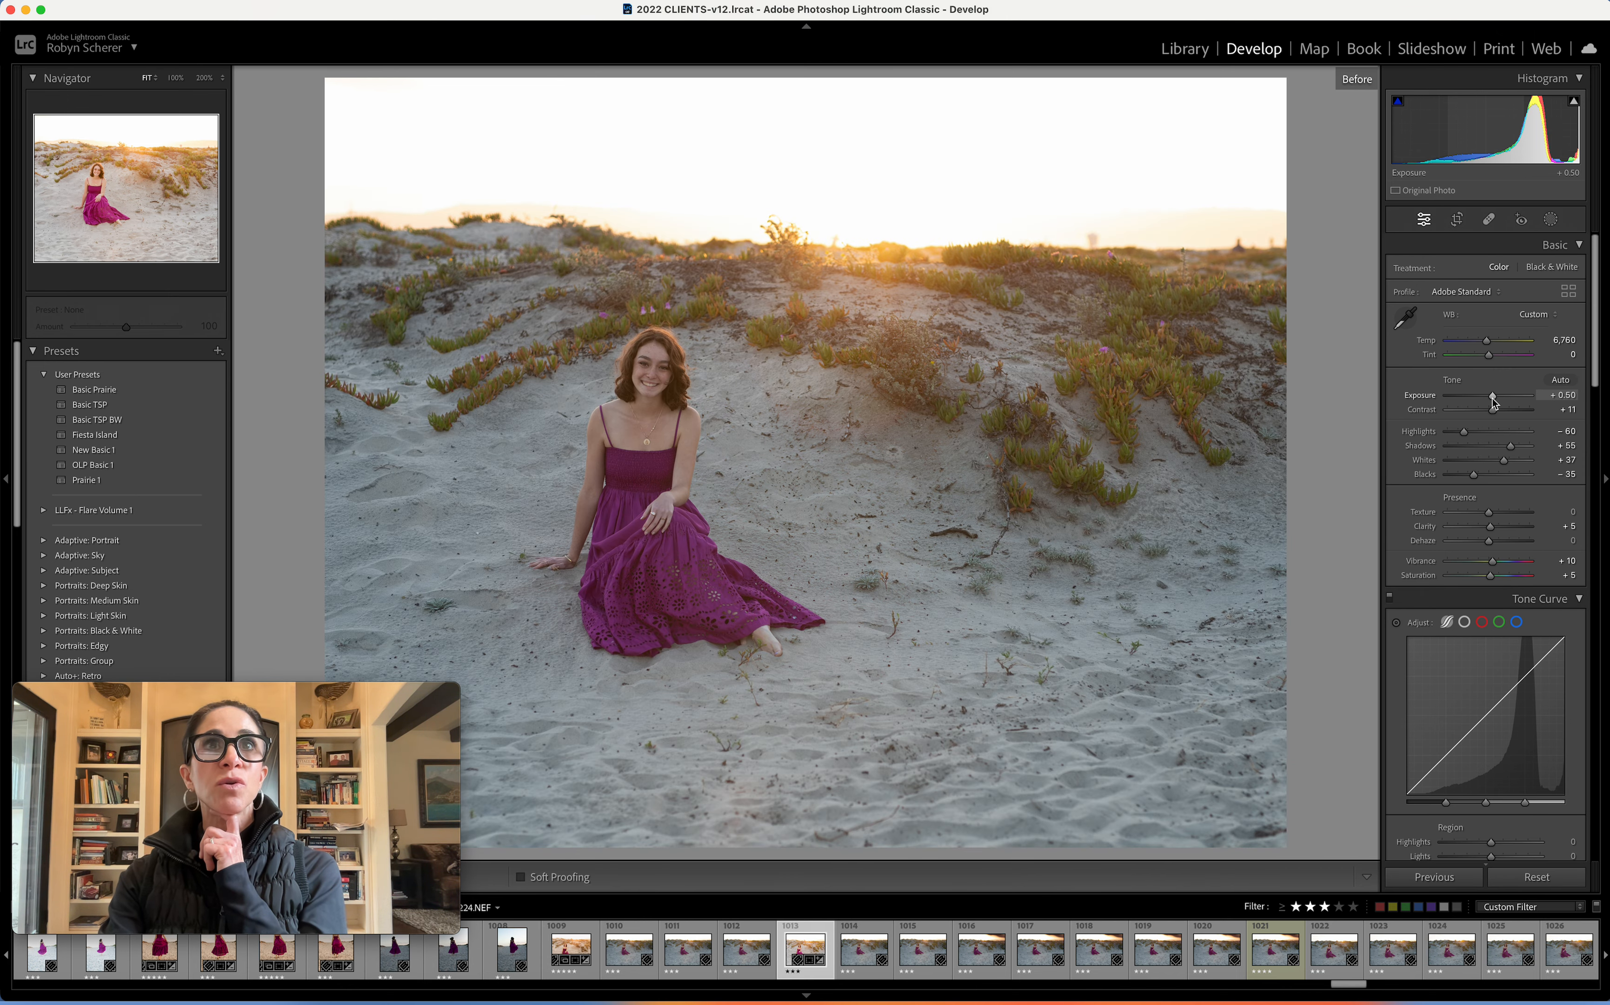
key(backslash)
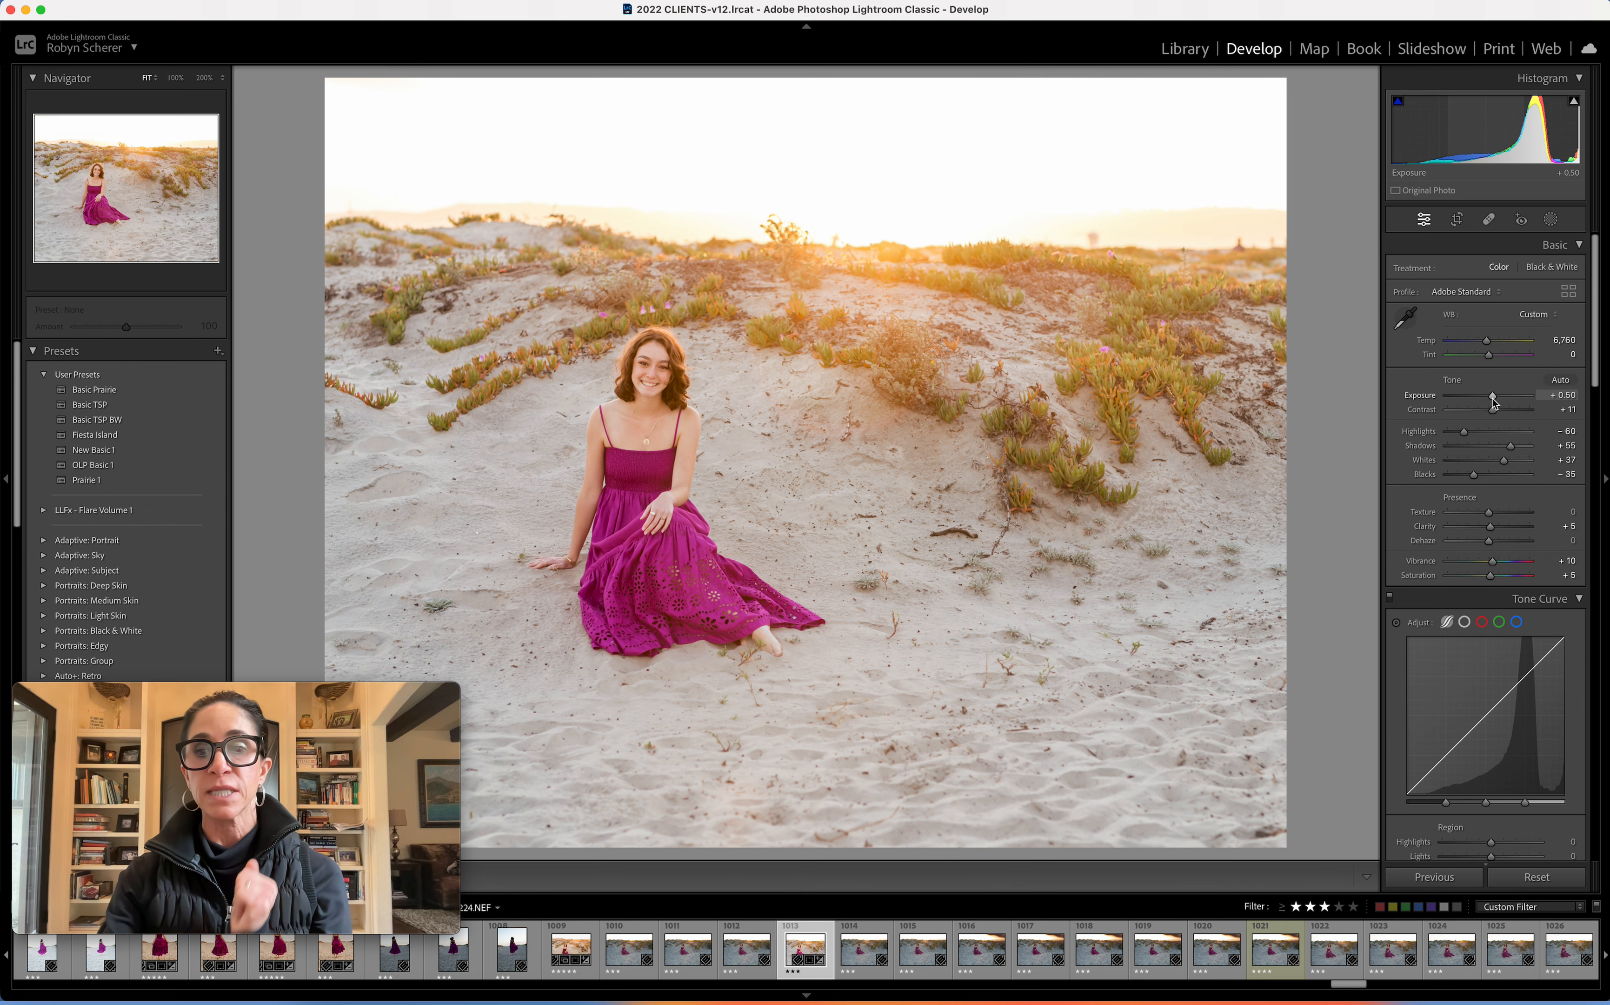
Step: Set the Color Grading highlights to hue 28, saturation 6 and luminance +4
scroll(1494, 403, down, 1)
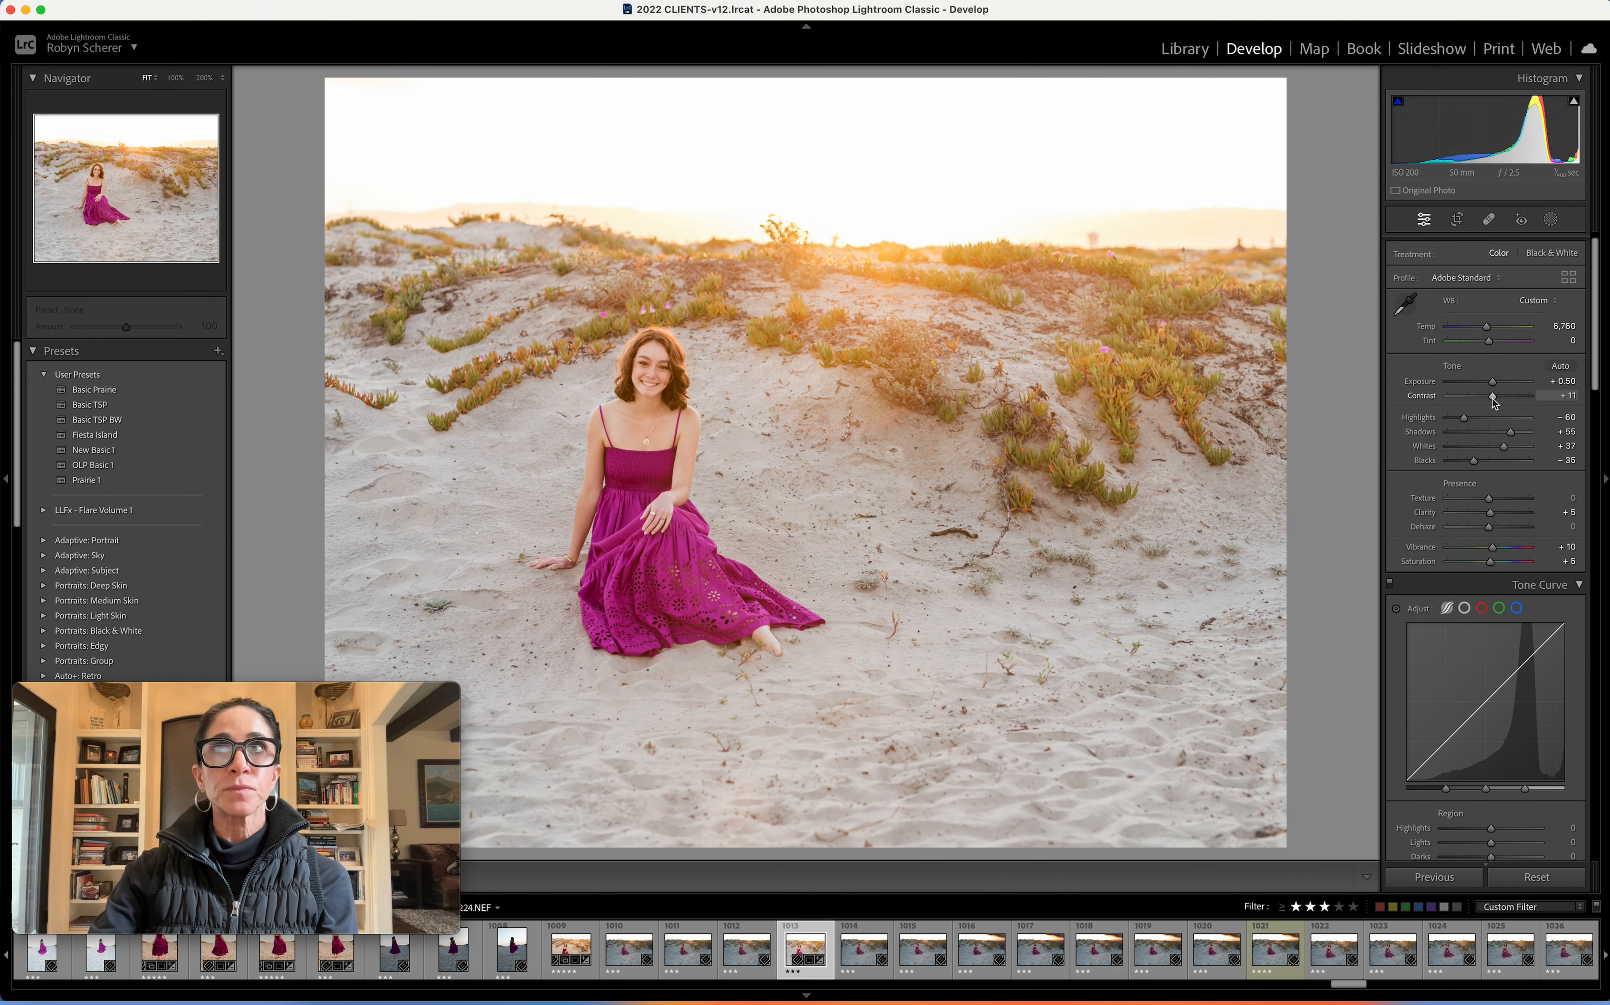
scroll(1493, 403, down, 10)
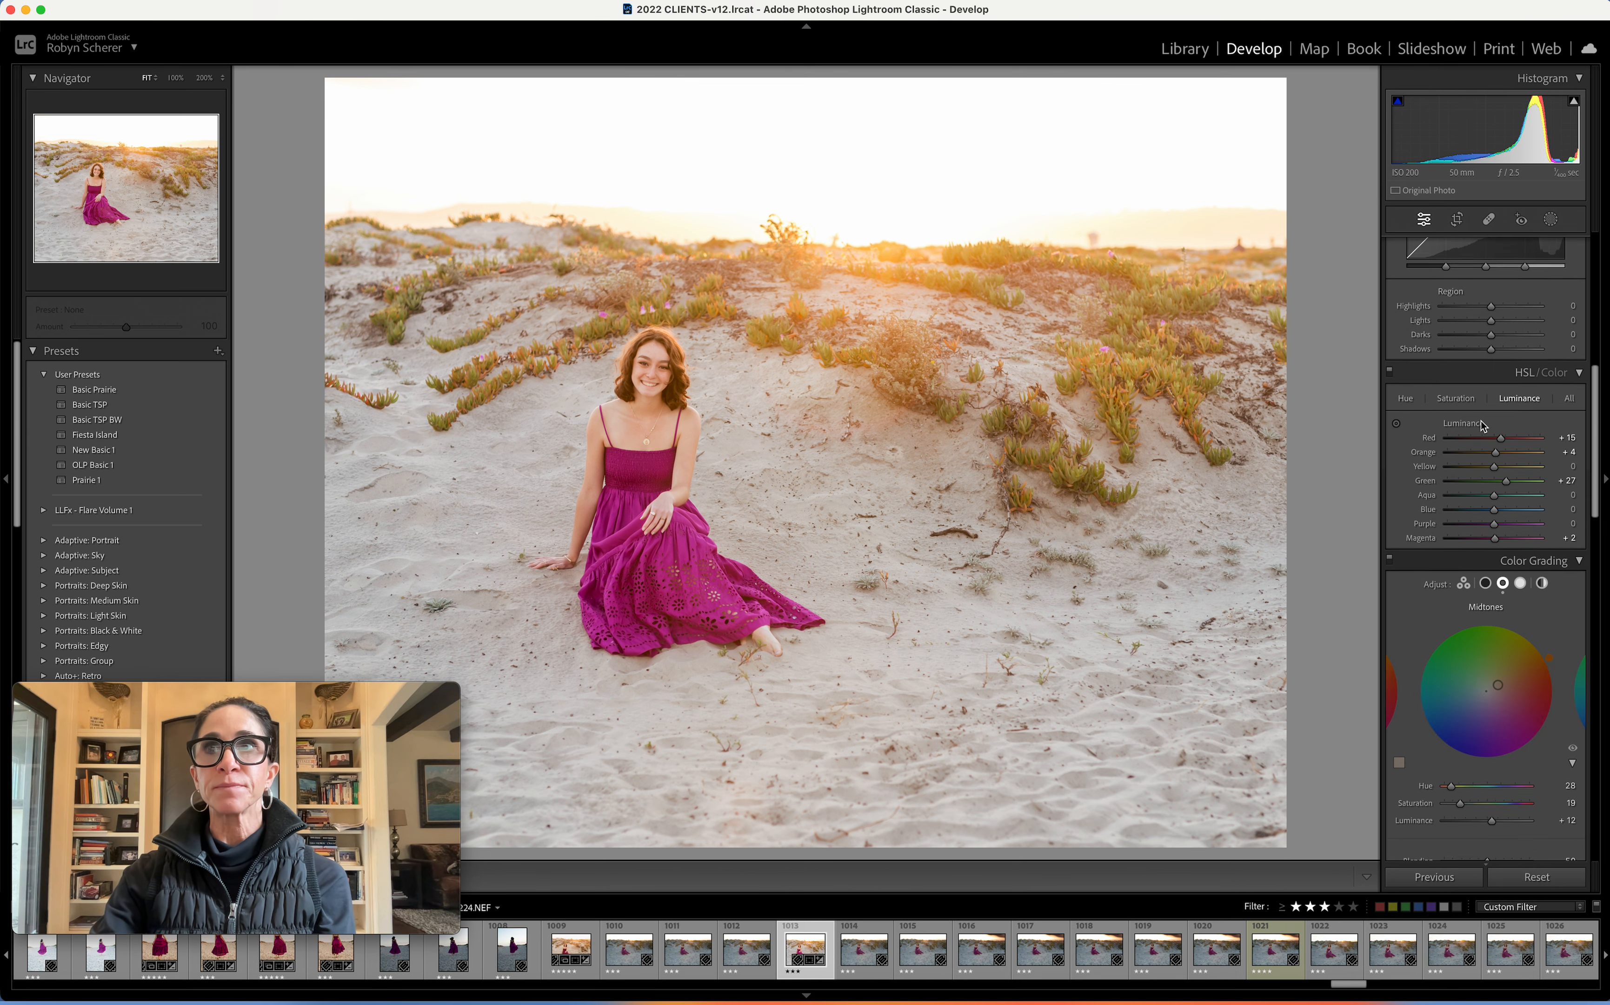
scroll(1482, 426, down, 4)
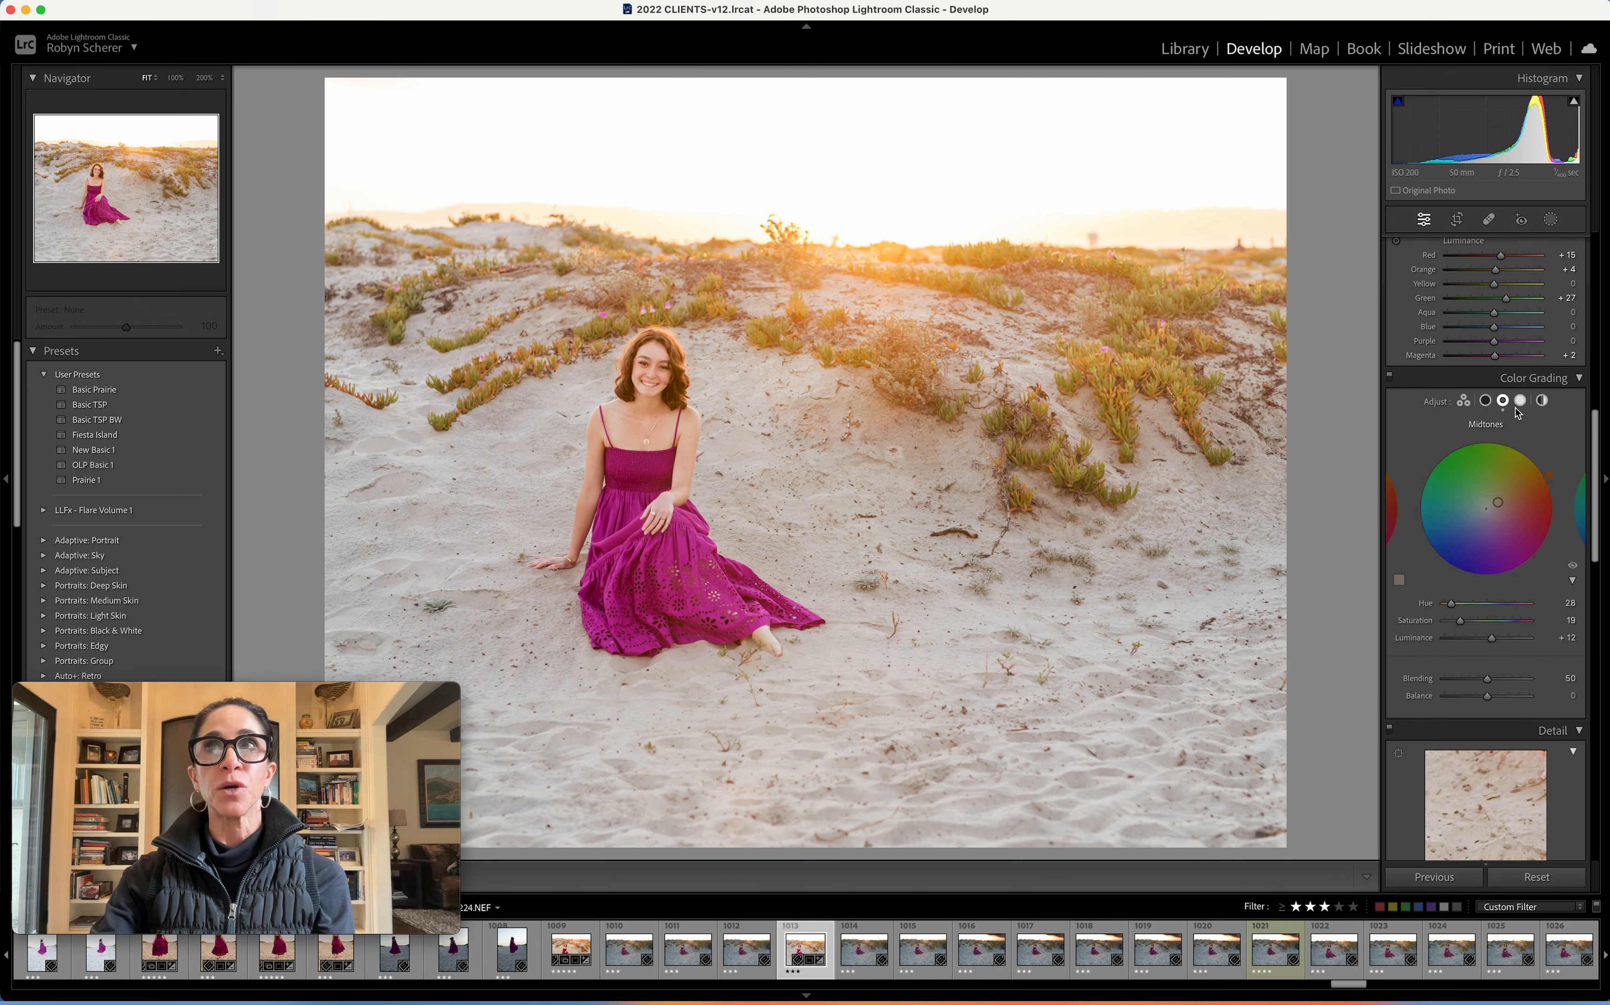
click(1519, 403)
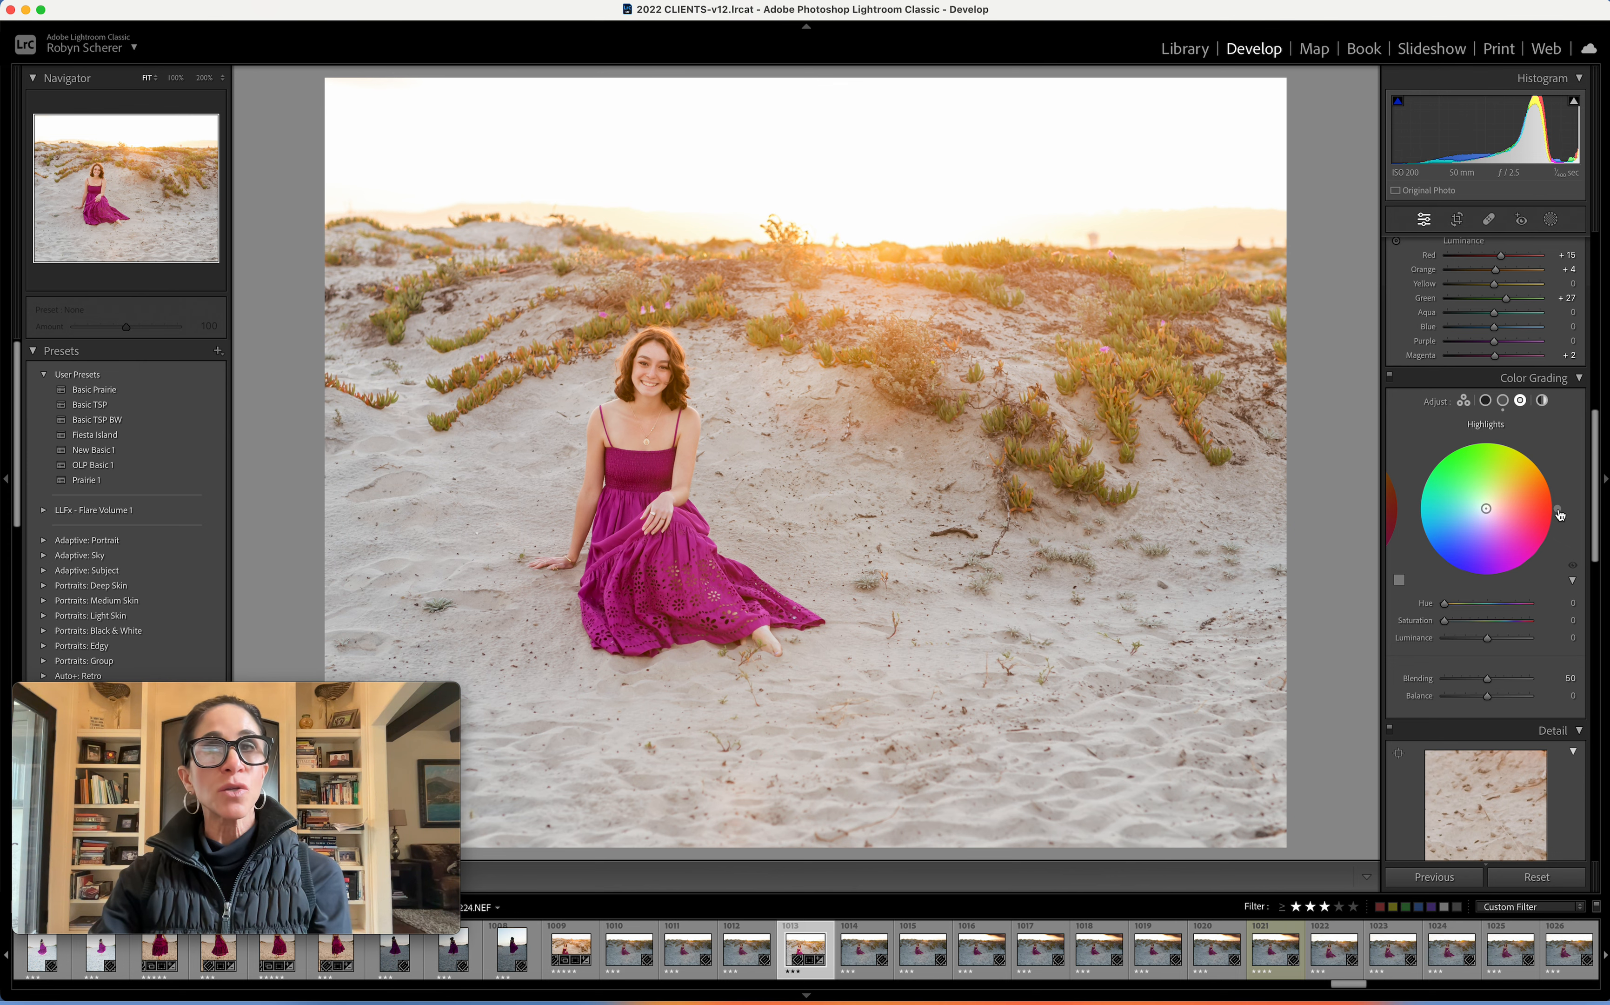
drag(1559, 514, 1551, 479)
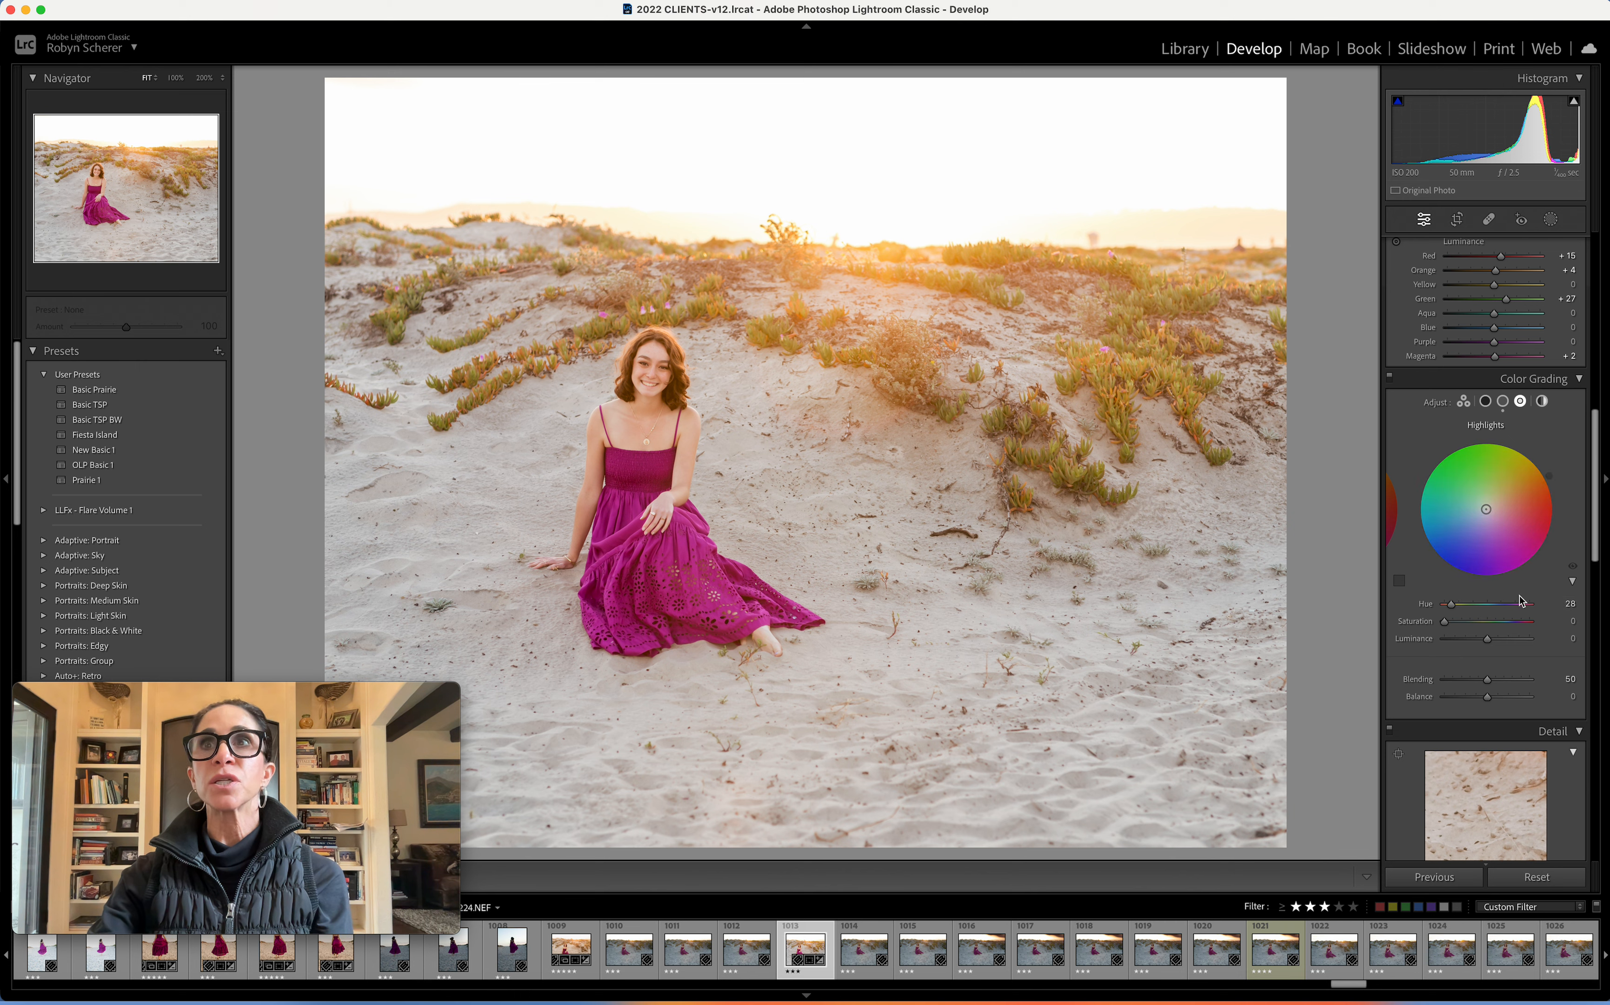
click(1445, 618)
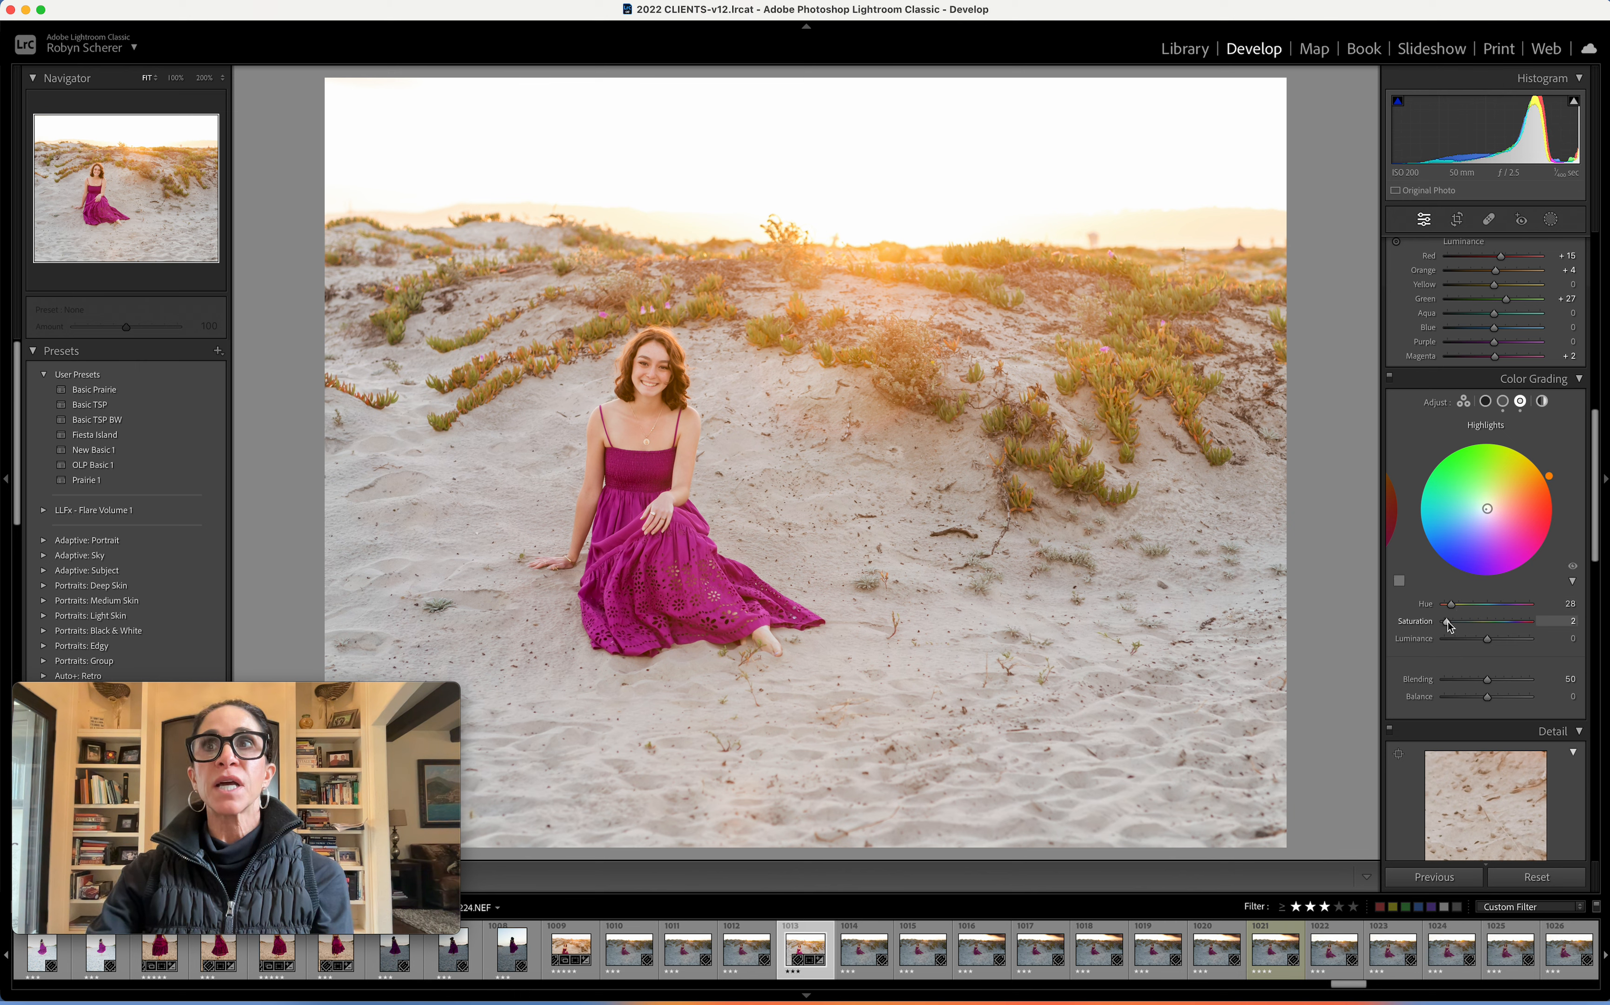
drag(1448, 624, 1490, 640)
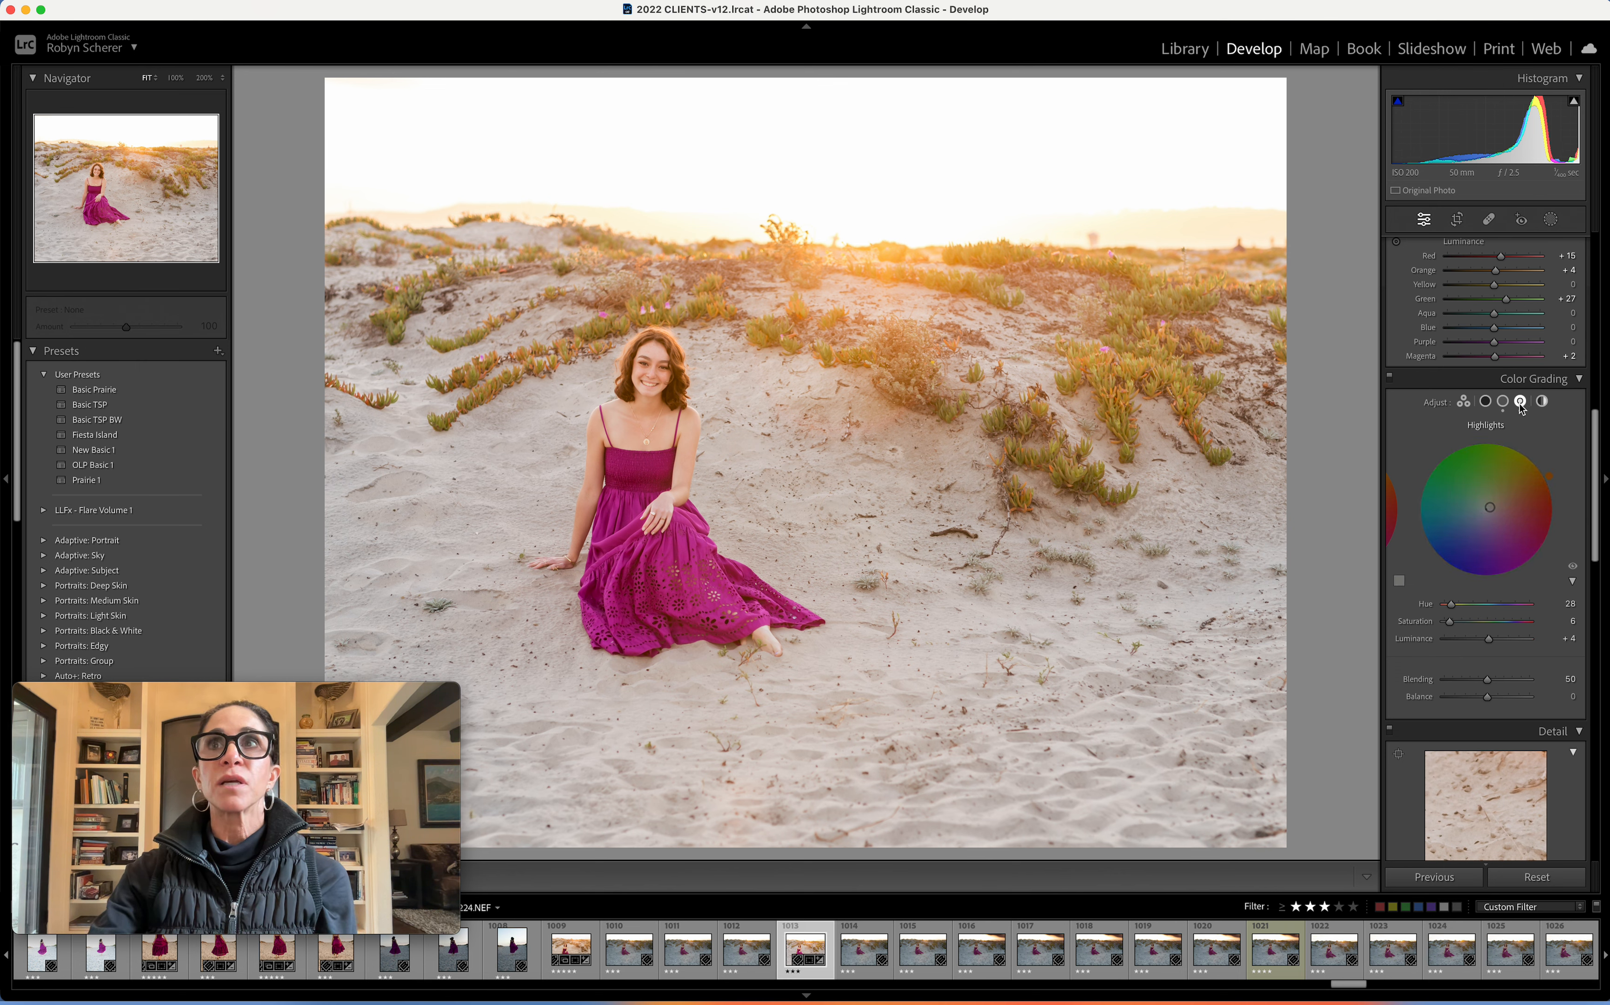
Step: Review the Color Grading settings of the midtones, shadows and highlights one after another
click(1505, 404)
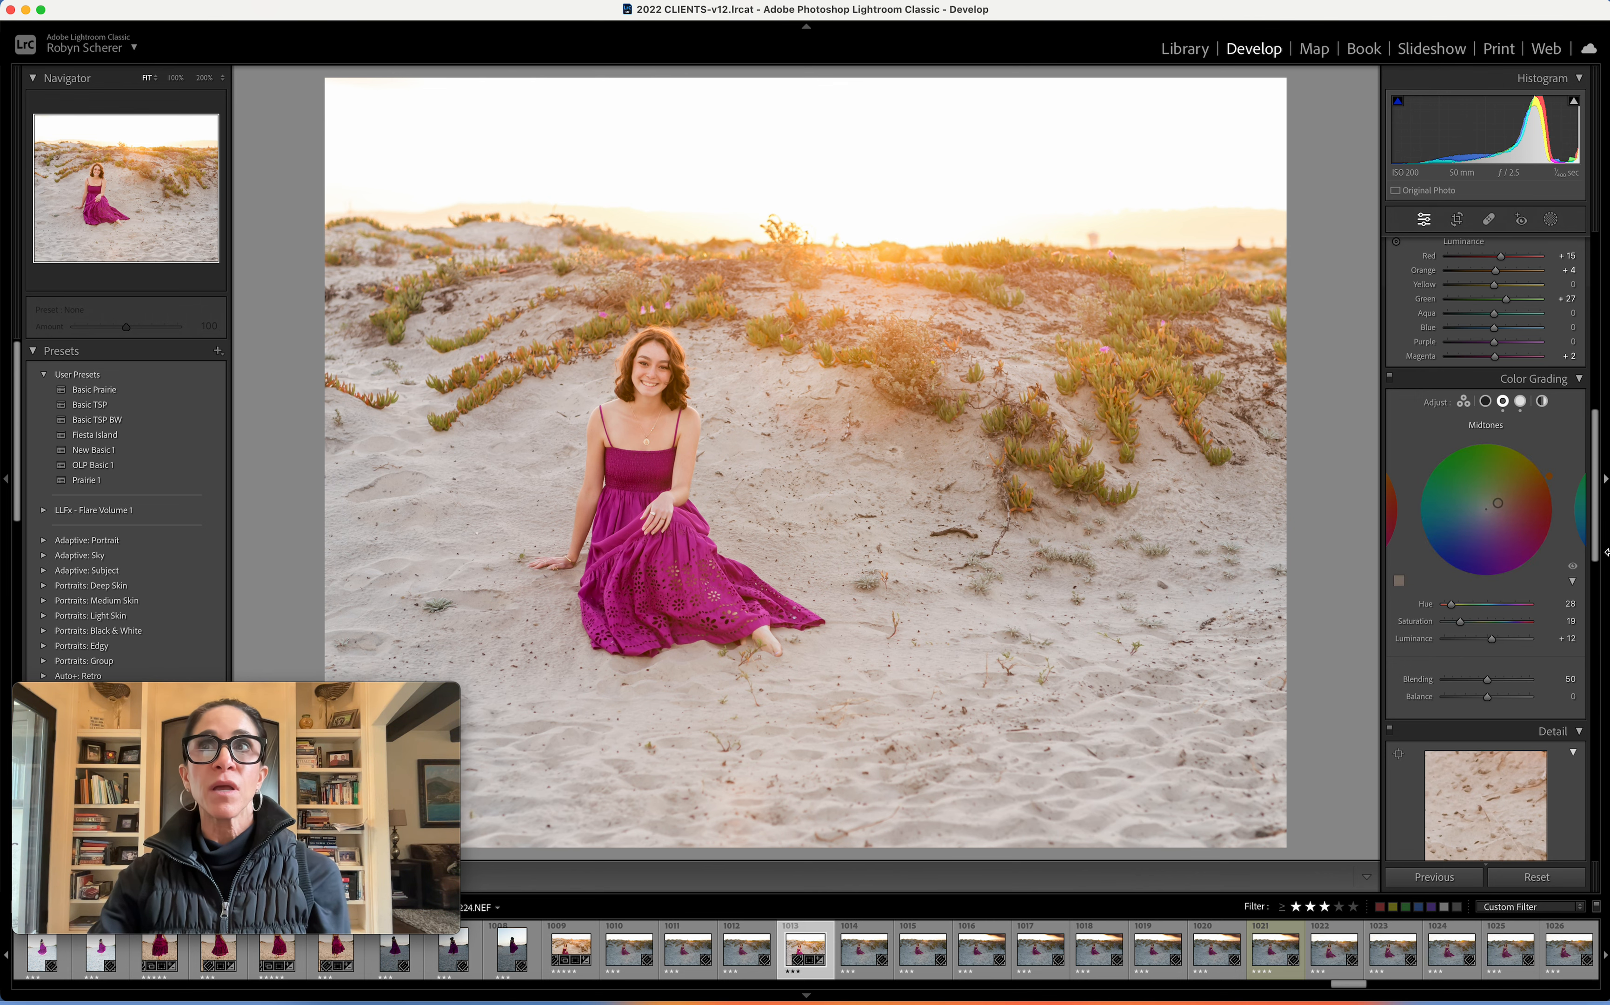
click(1485, 403)
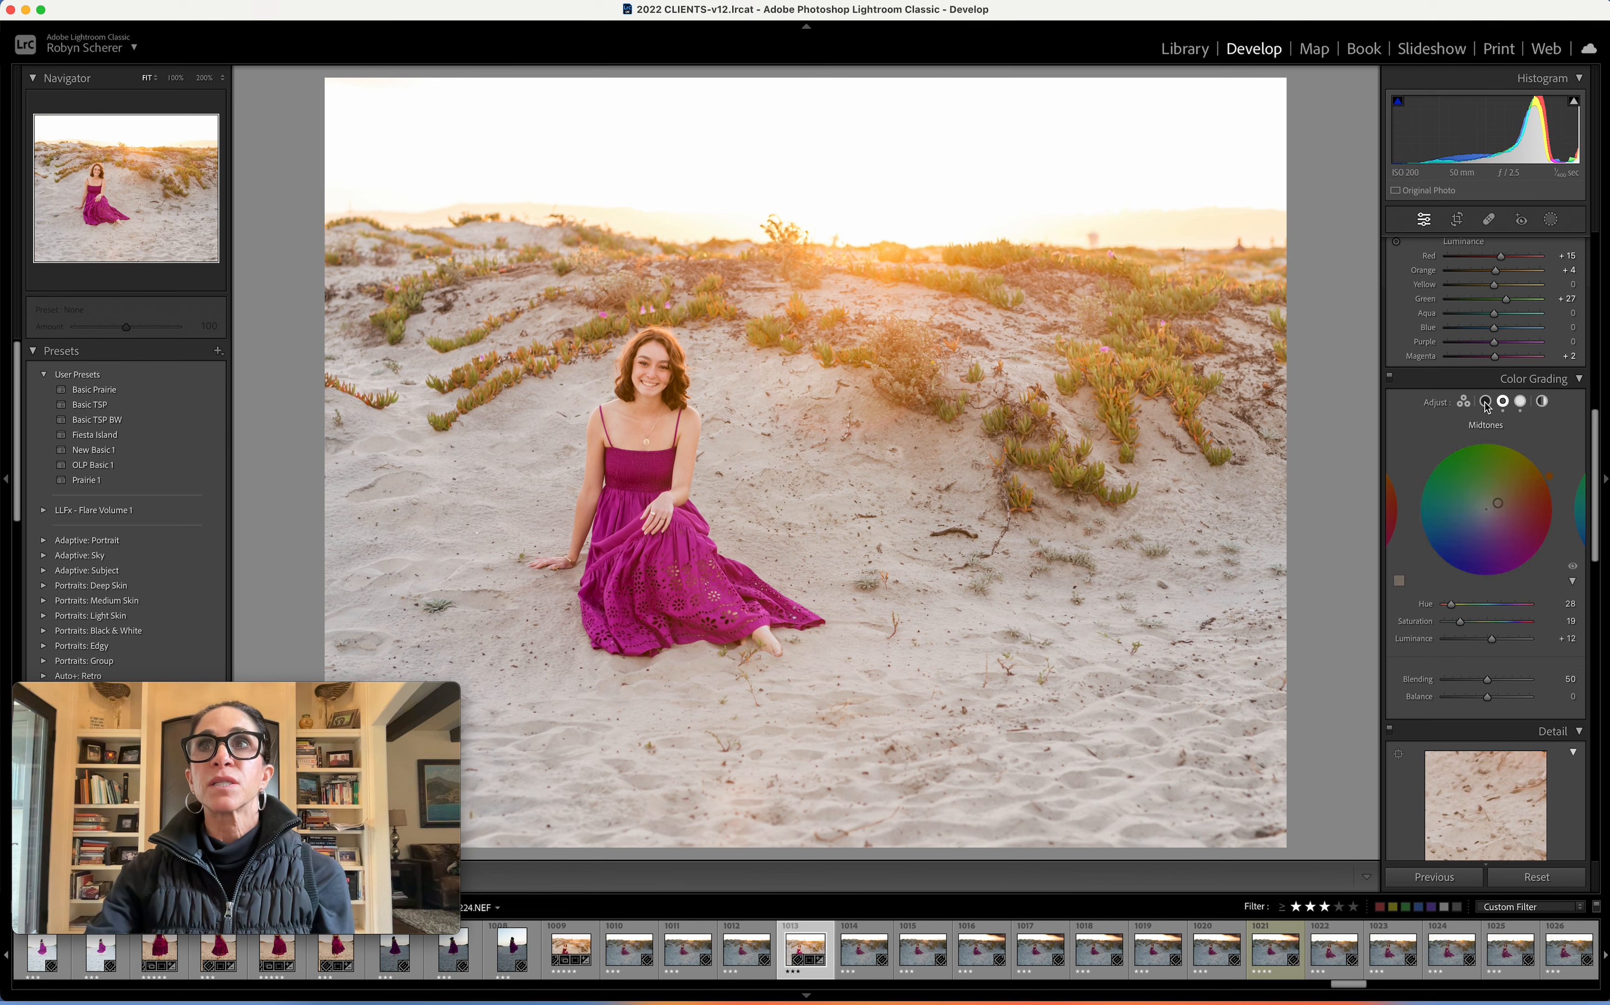
click(1504, 403)
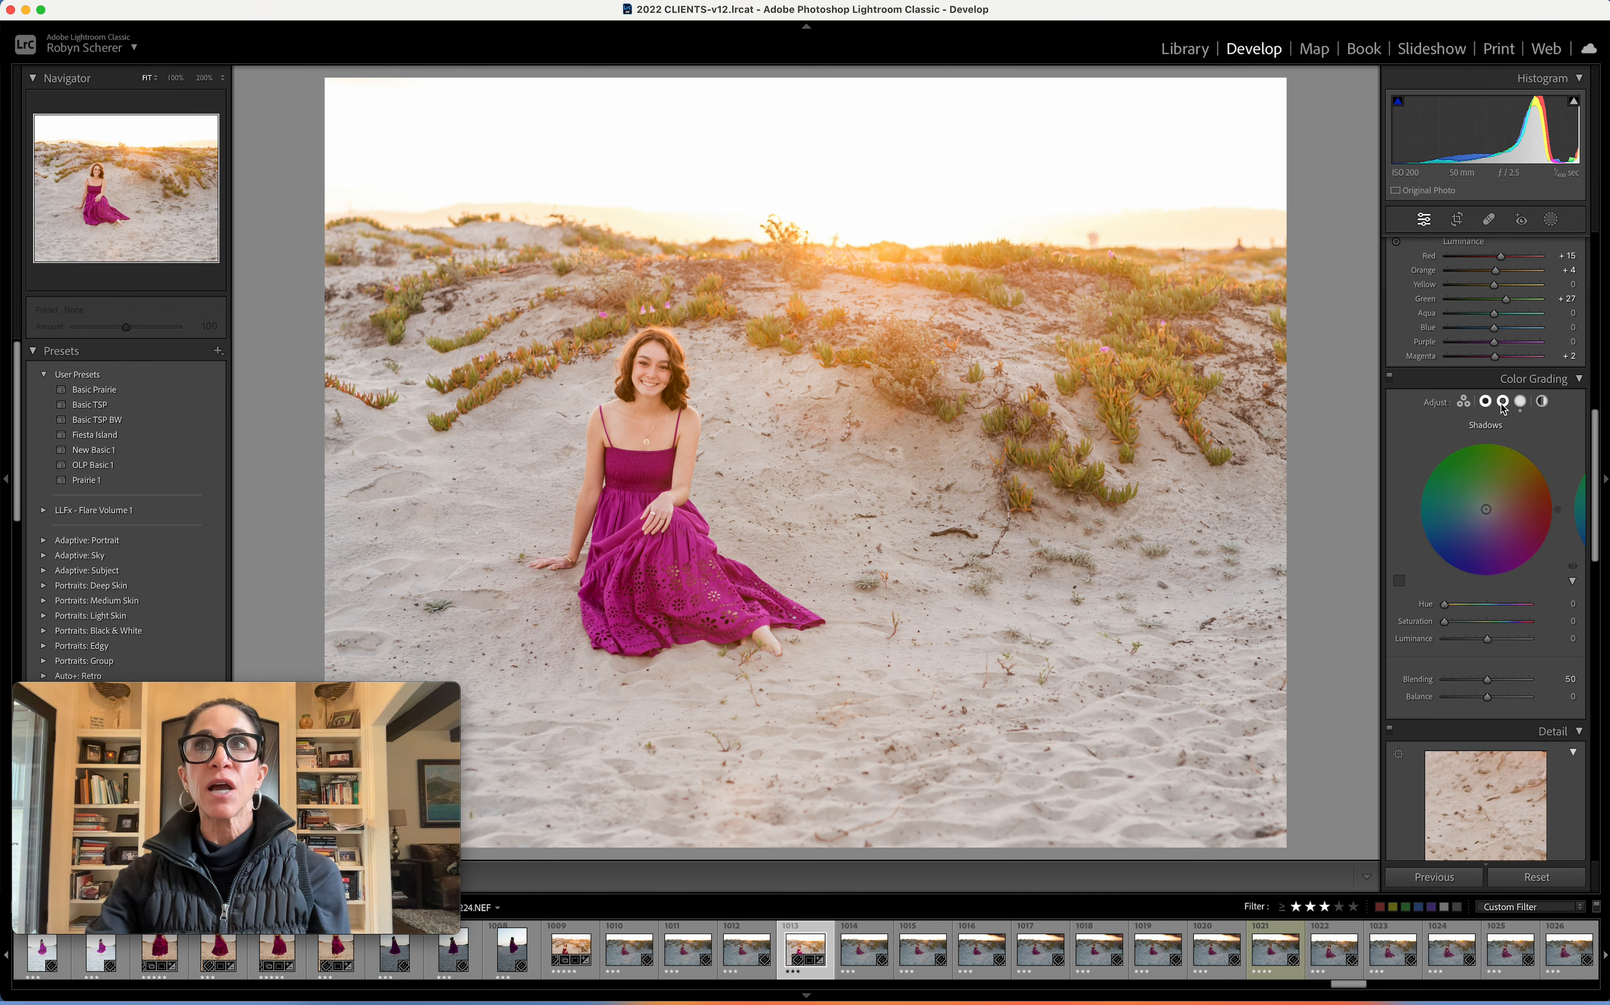
click(1521, 403)
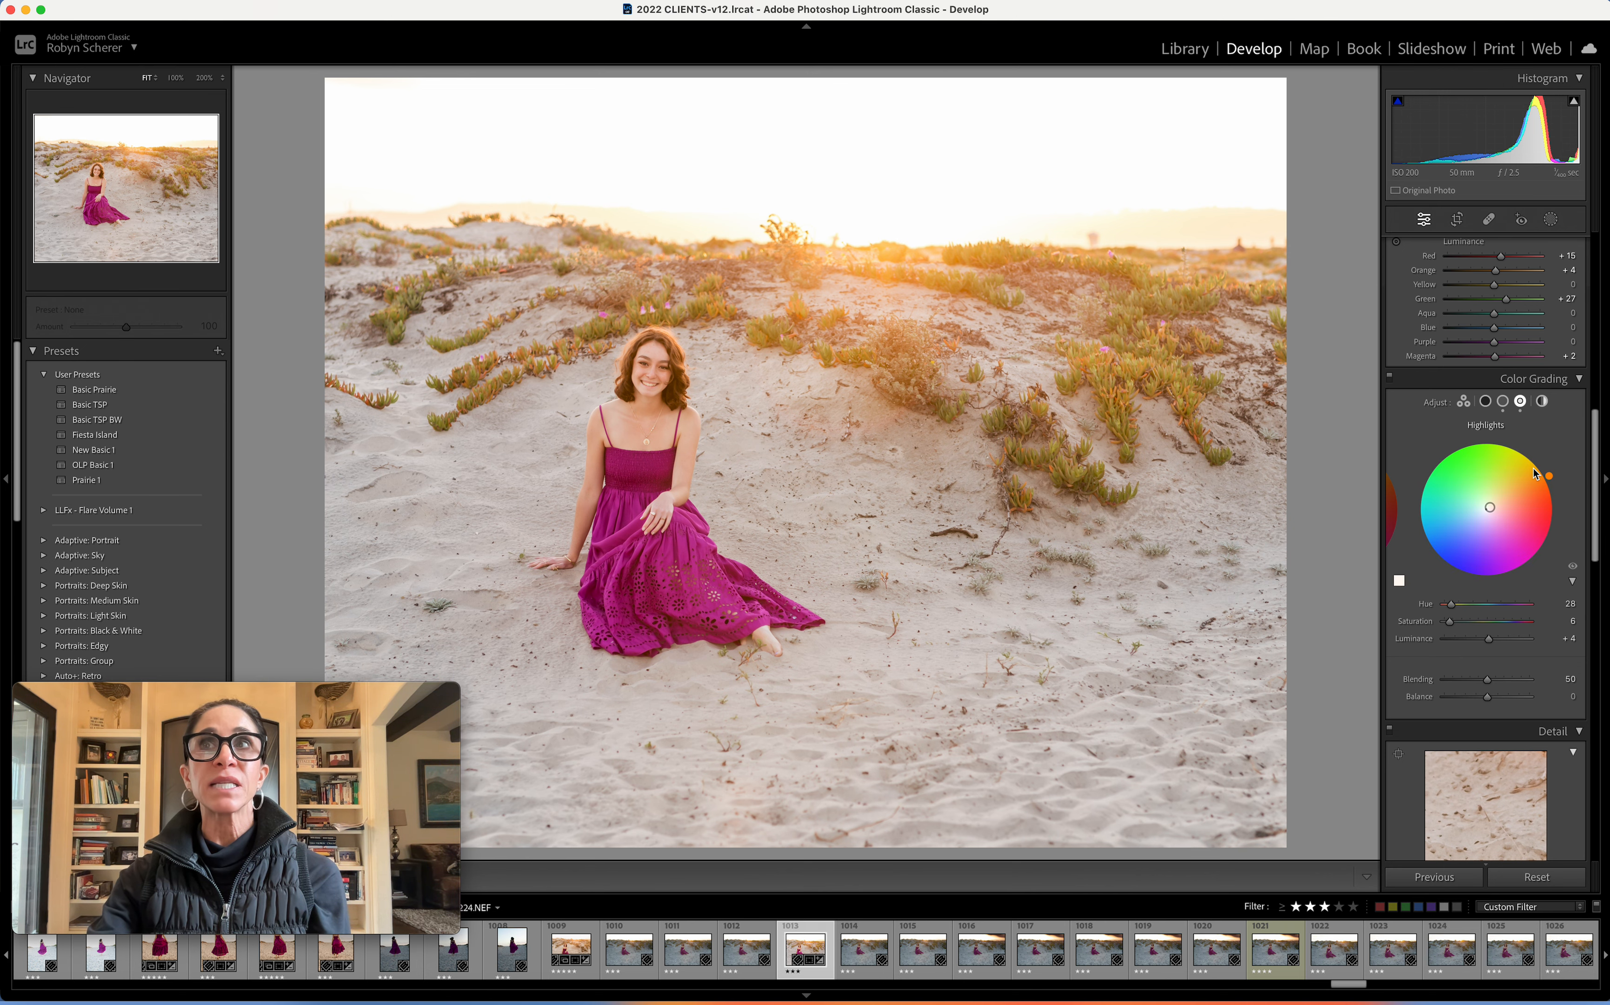
Step: Set the Color Grading shadows to hue 219, saturation 2 and luminance +2
click(1487, 405)
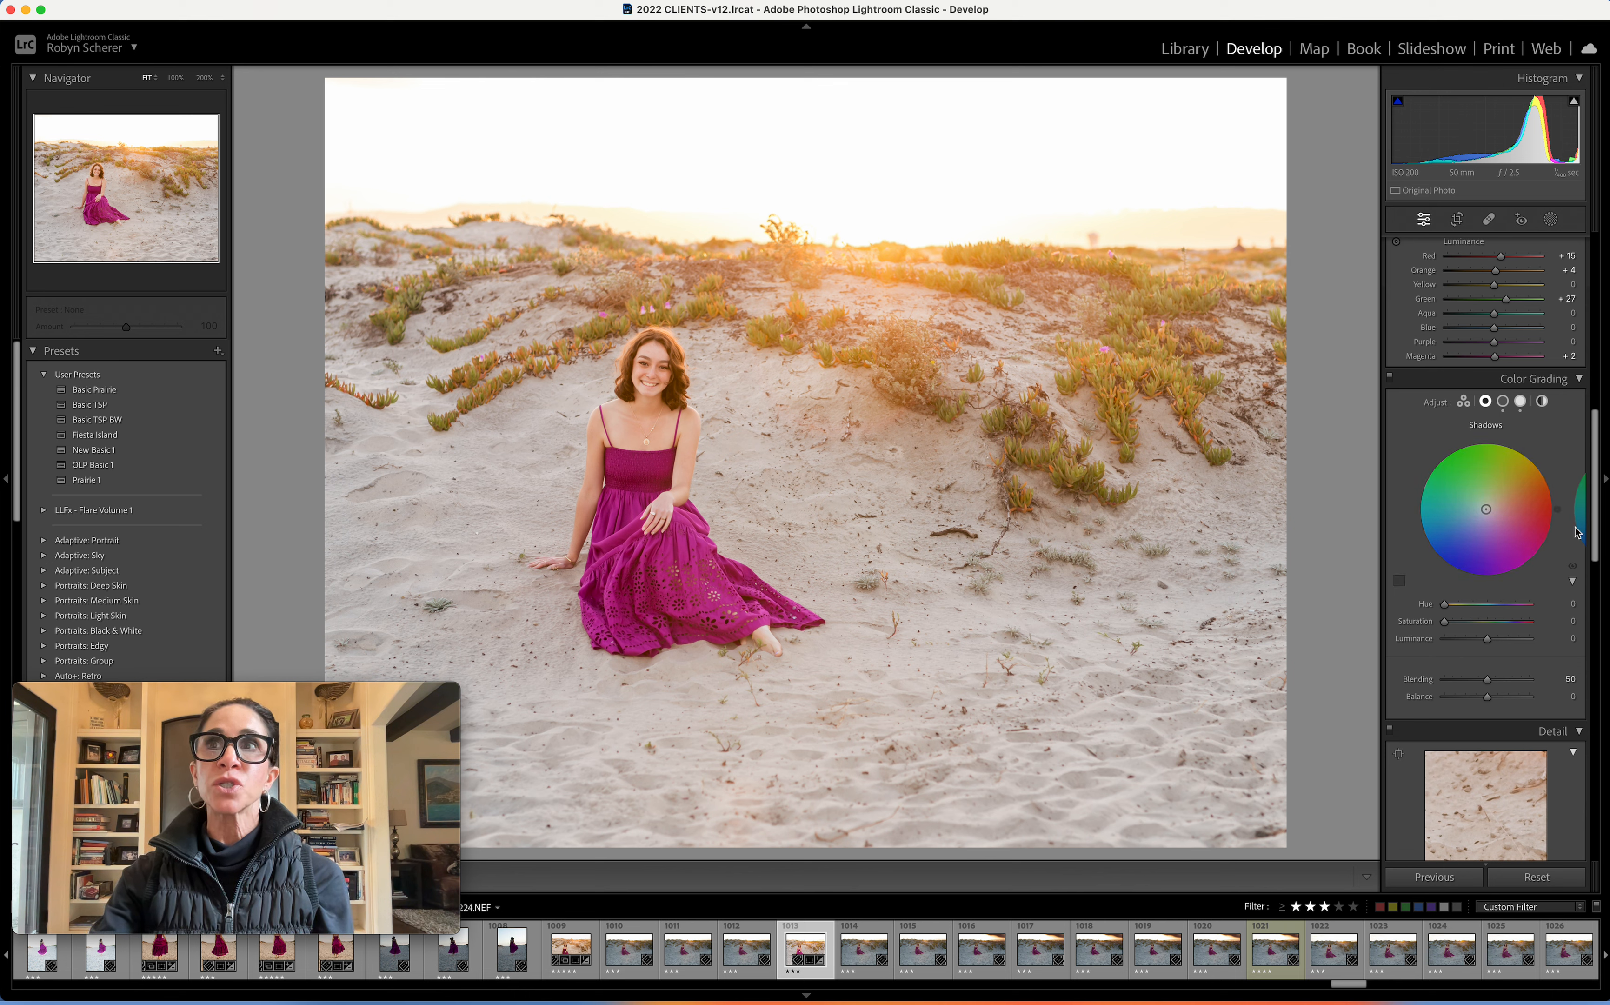
drag(1557, 509, 1554, 487)
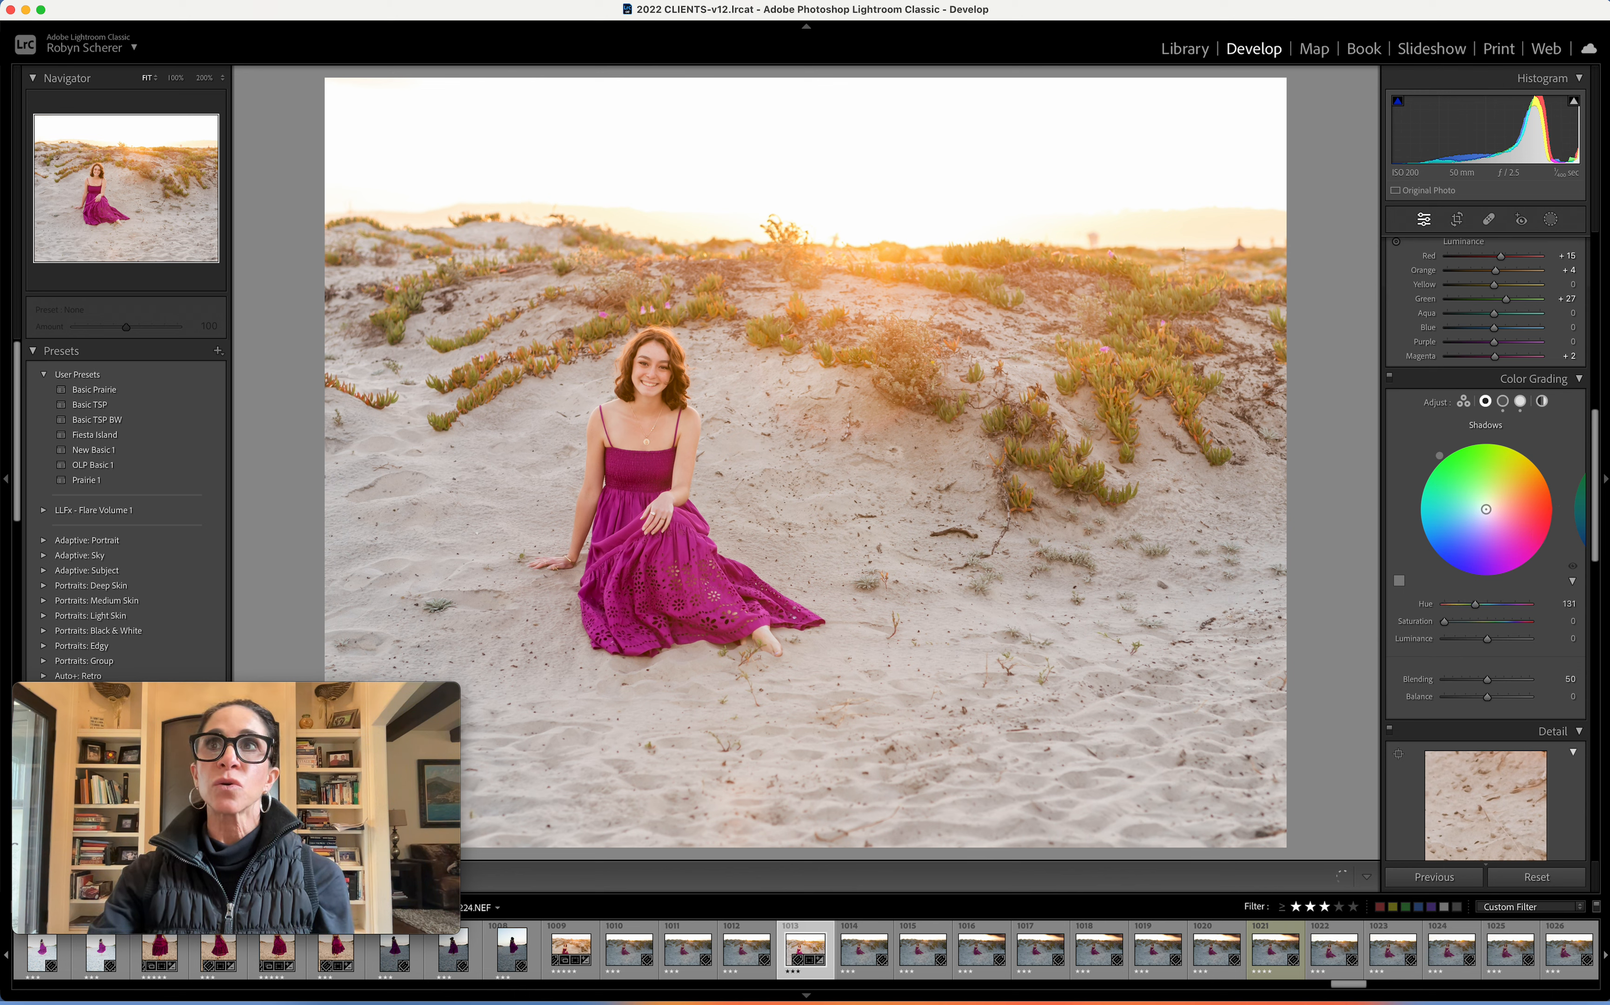
drag(1440, 455, 1431, 552)
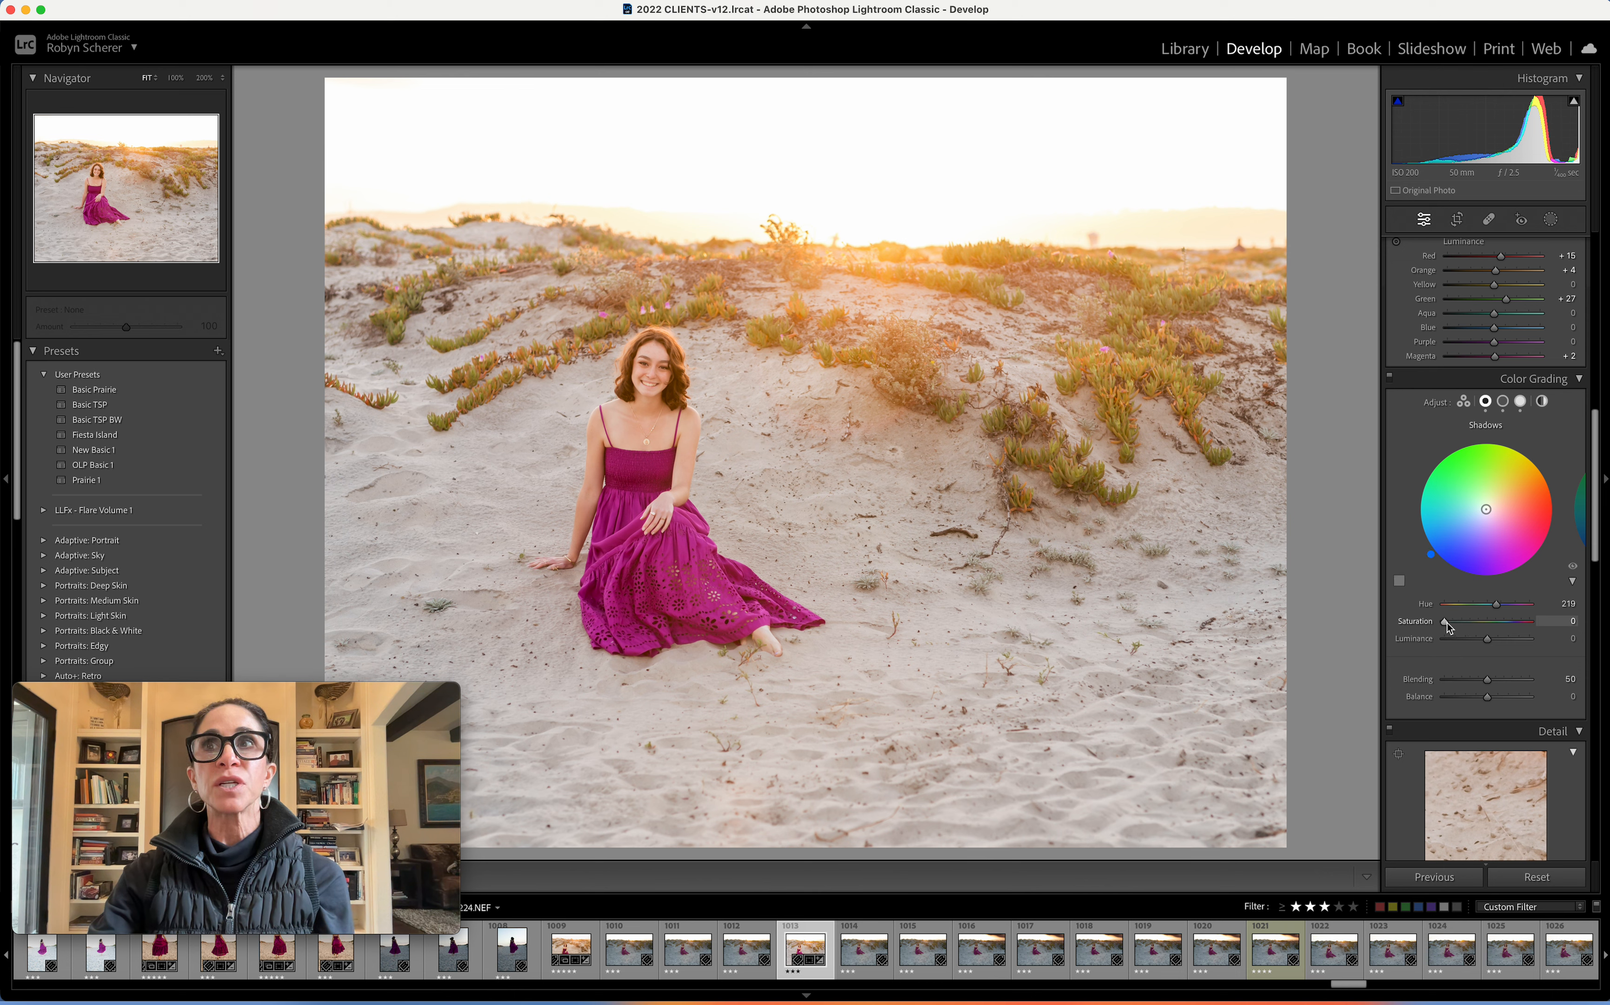
drag(1449, 626, 1490, 646)
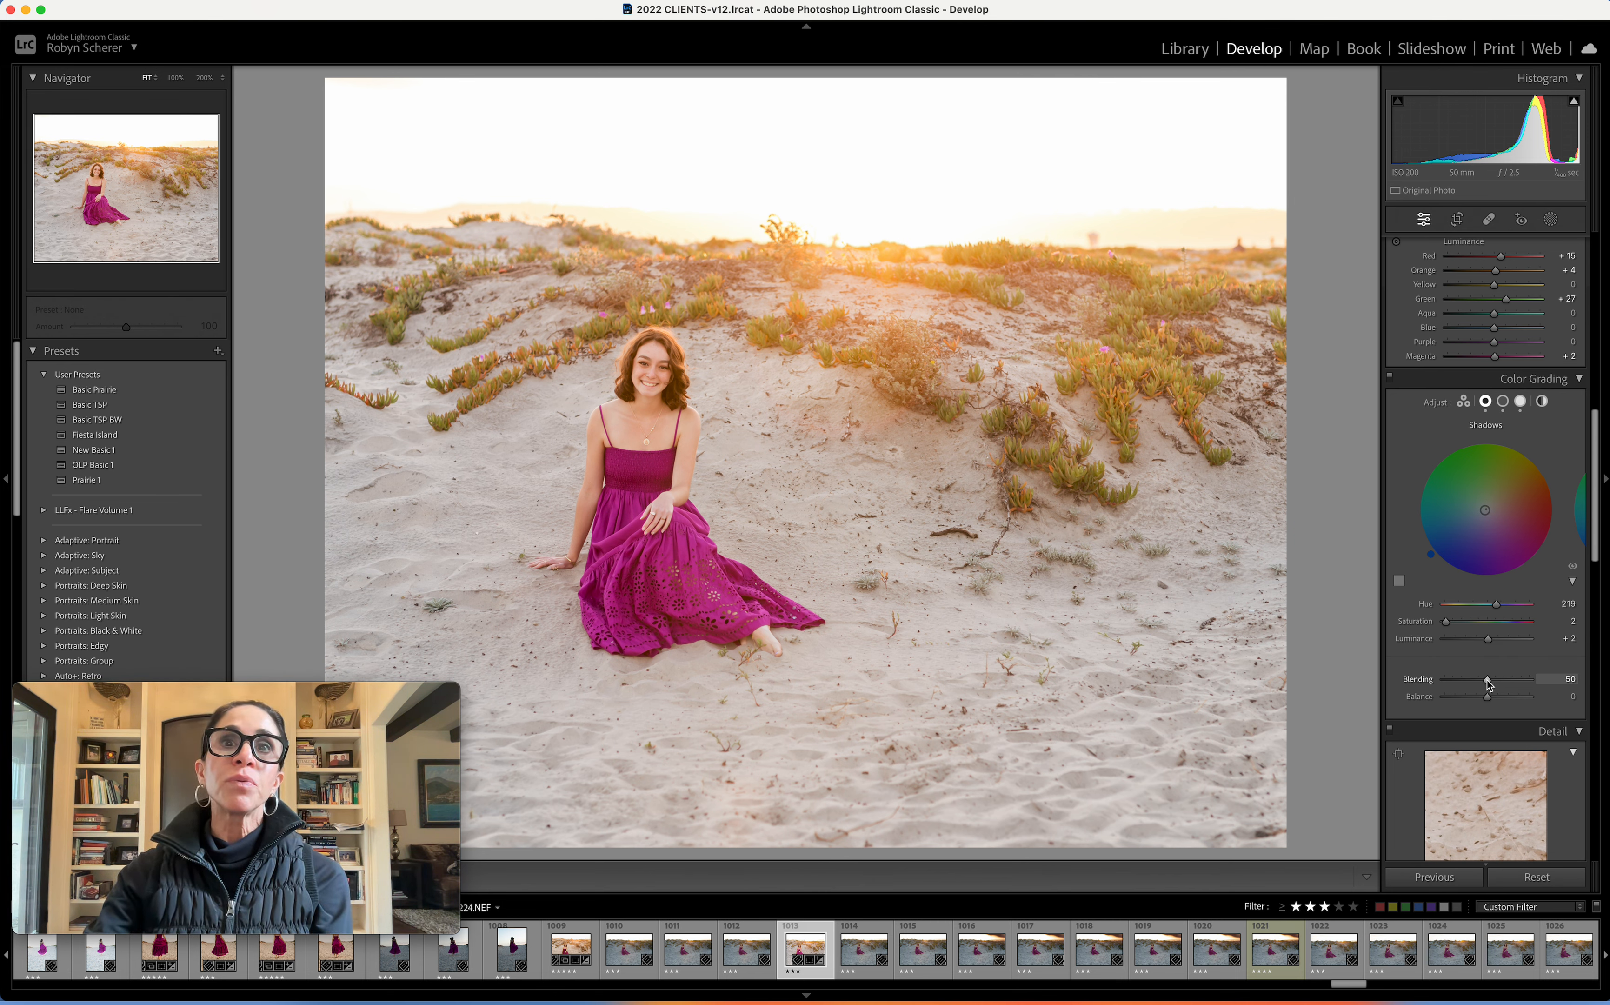
Step: Try the Color Grading balance at +99 and return it to 0
mouse_move(1489, 683)
mouse_down()
mouse_move(1542, 684)
mouse_move(1438, 683)
mouse_move(1490, 682)
mouse_up()
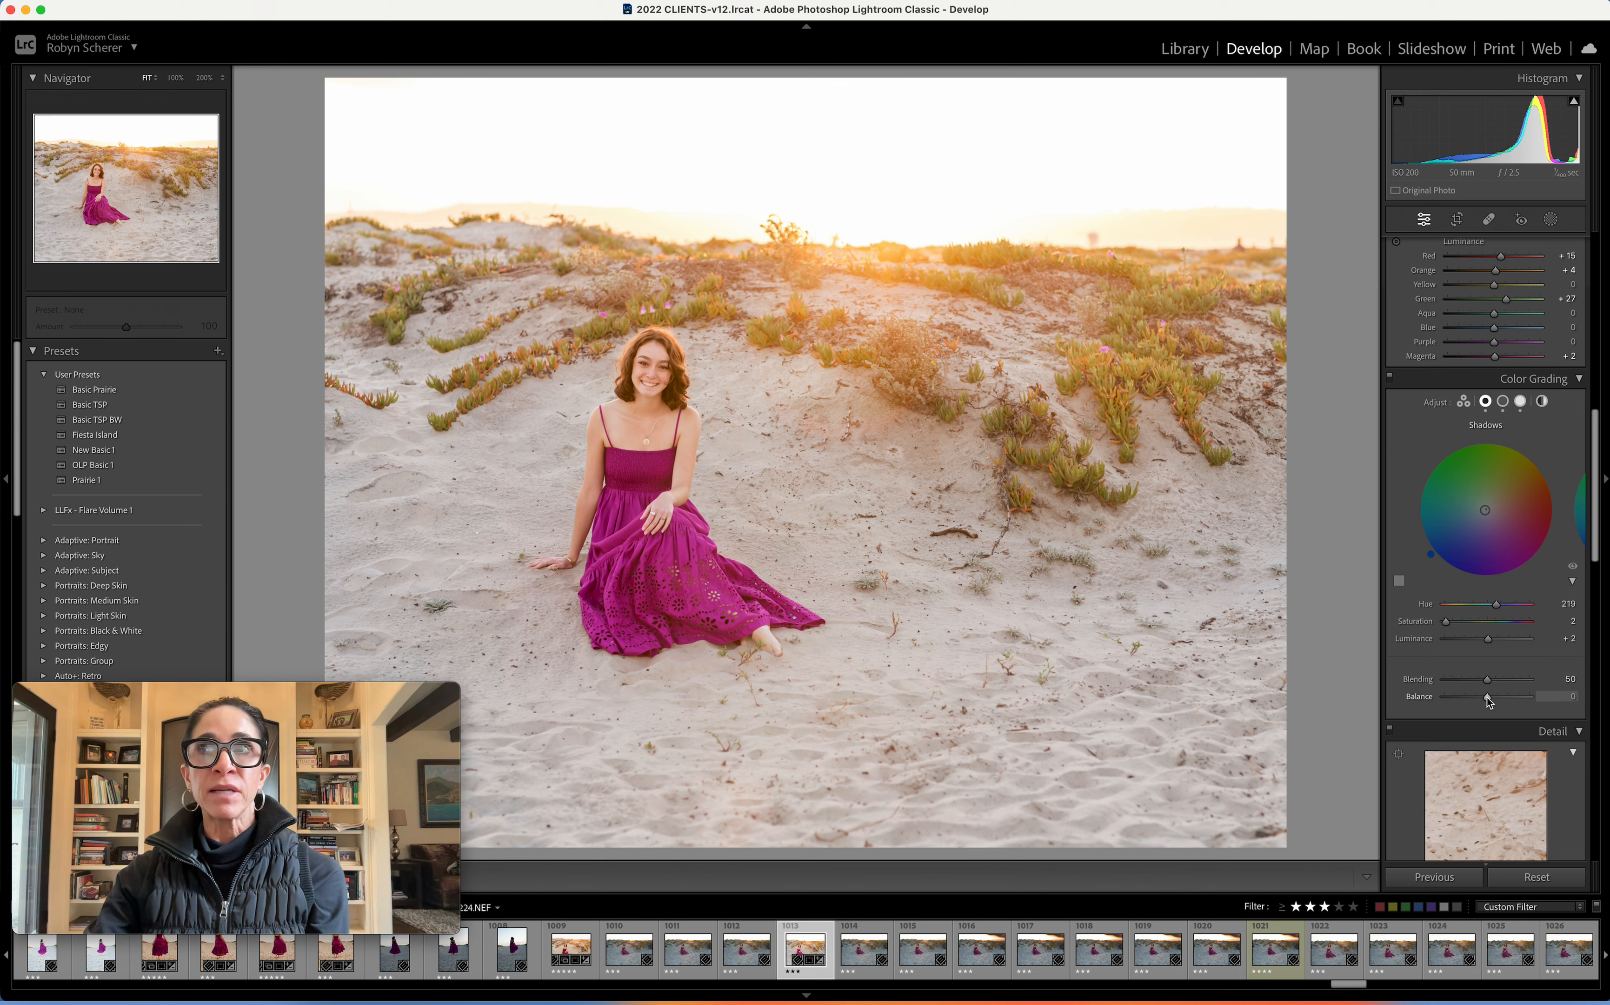
drag(1487, 696, 1529, 699)
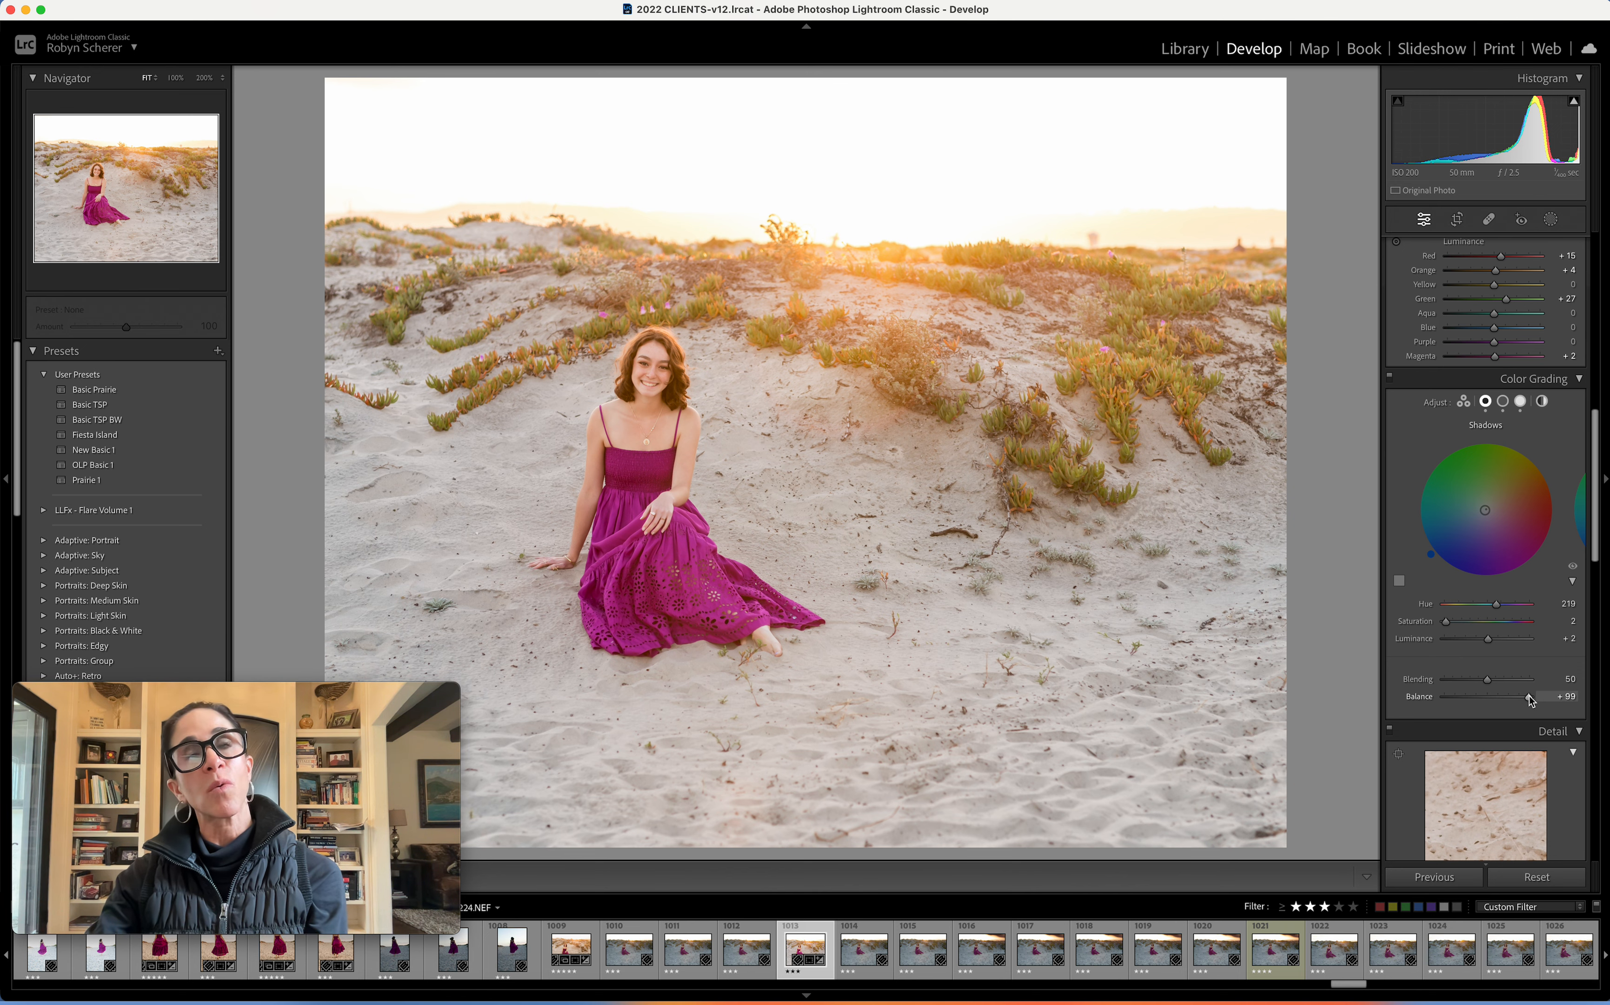
drag(1529, 699, 1488, 701)
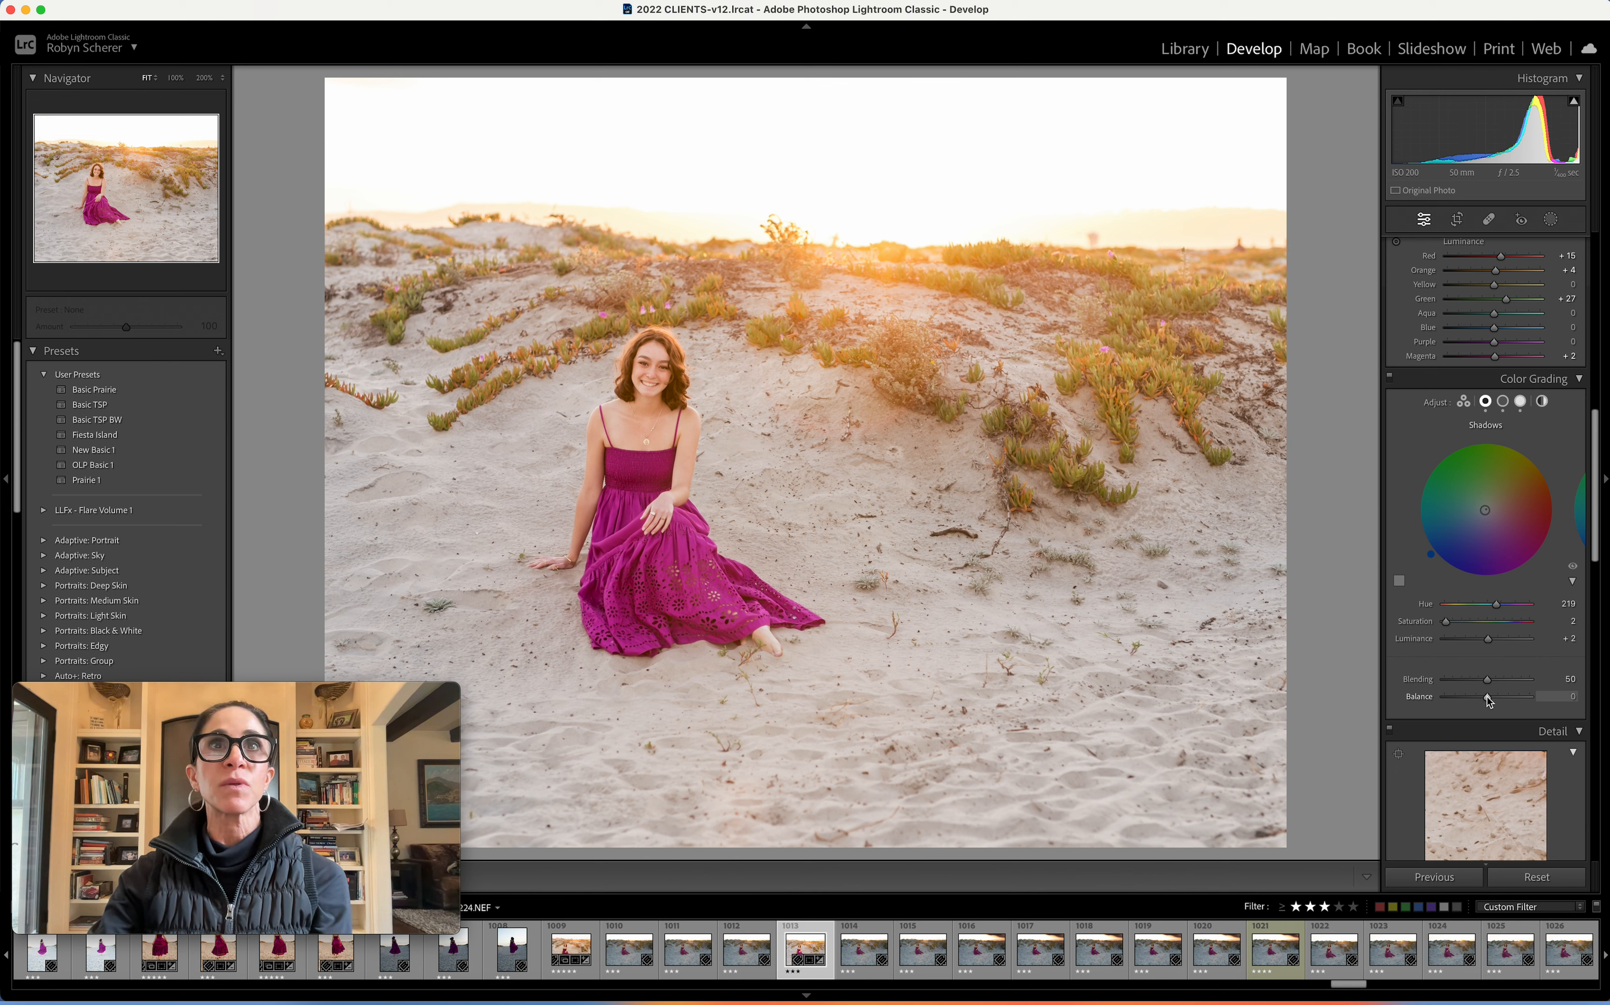
Step: Compare the color-graded photo with the original version
key(backslash)
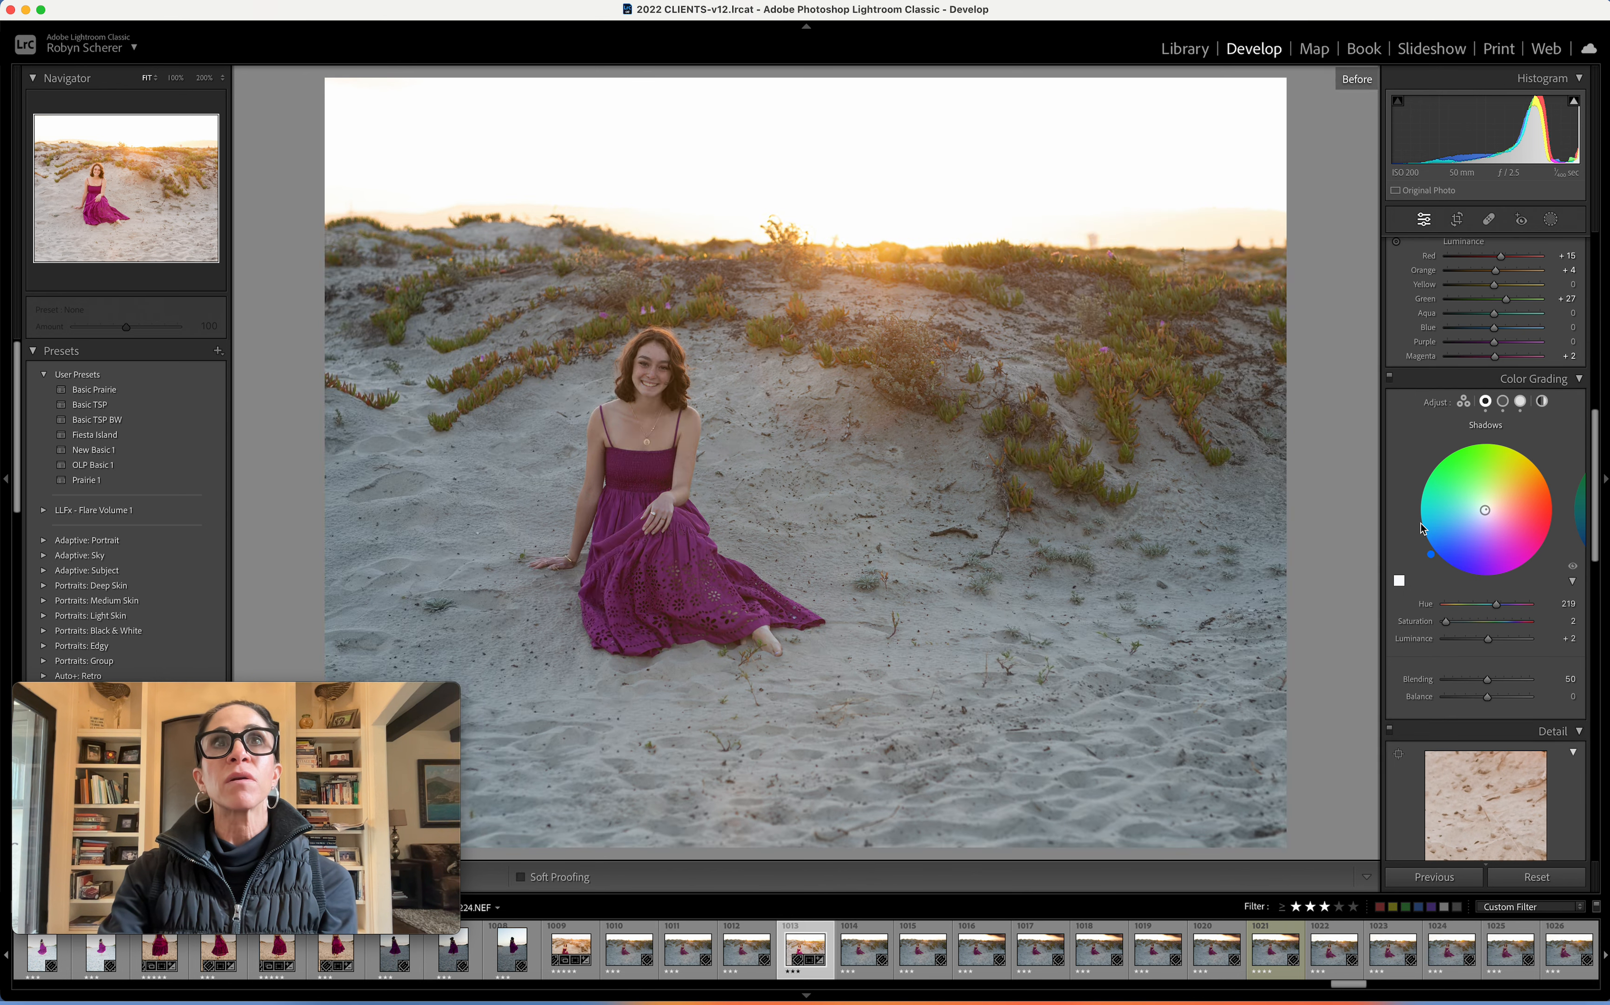
key(backslash)
Step: Set the white balance to temperature 6,580 and tint -6, using the RGB values of the facial skin as a guide
scroll(1422, 528, up, 15)
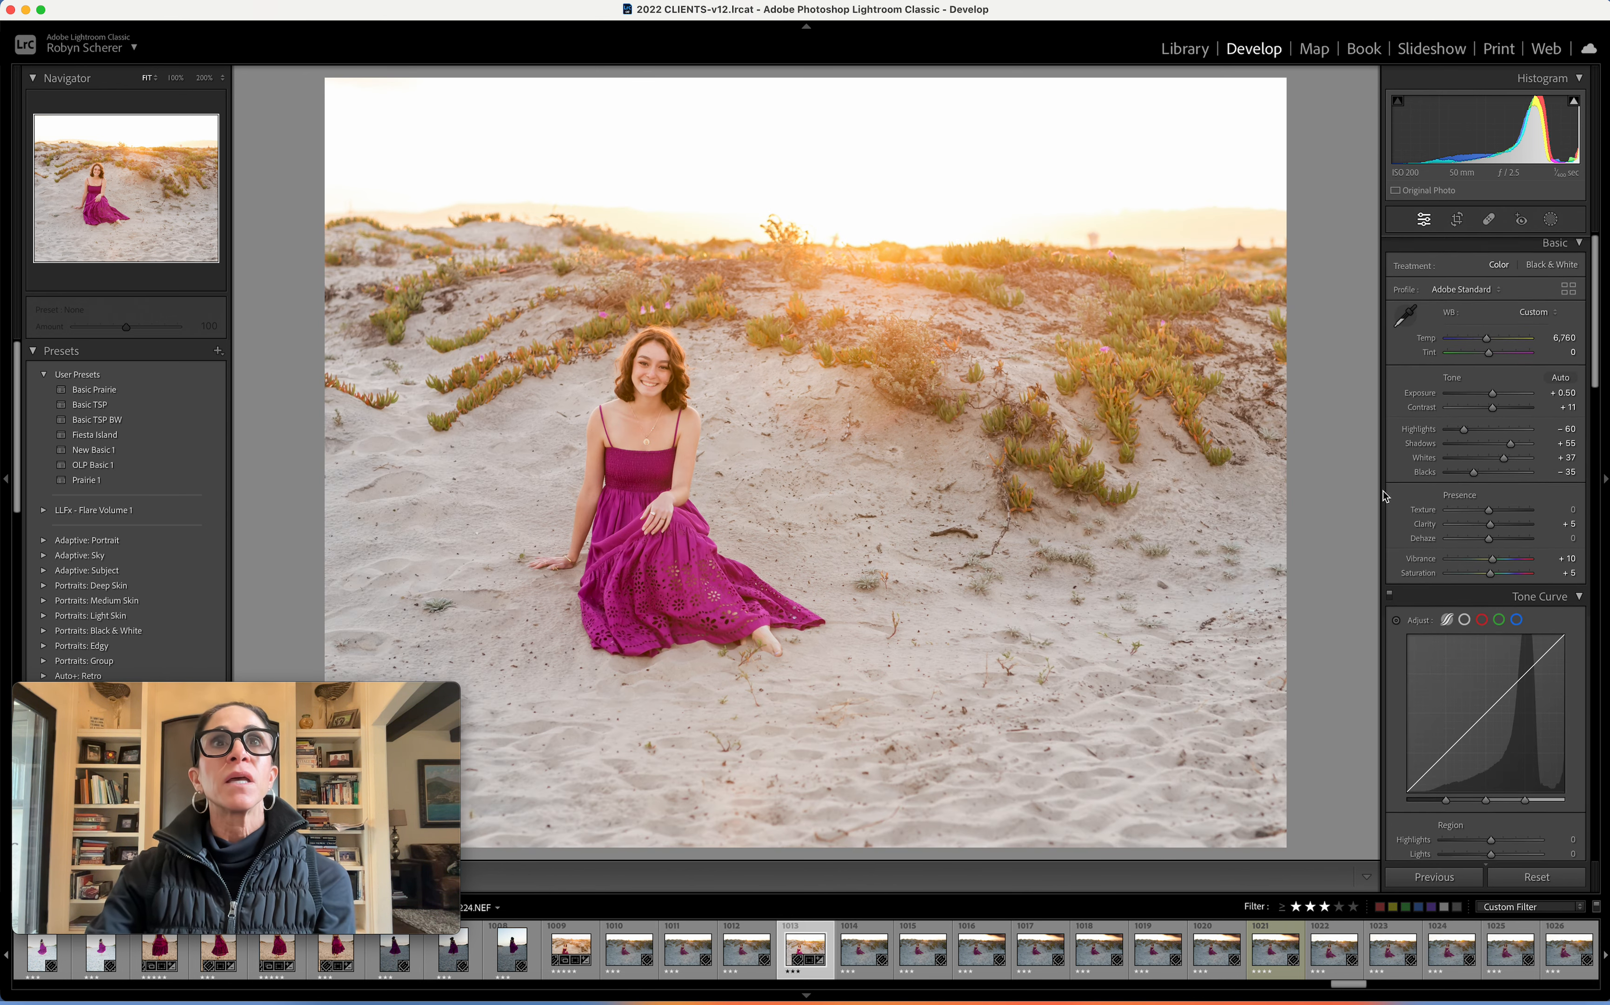
click(664, 365)
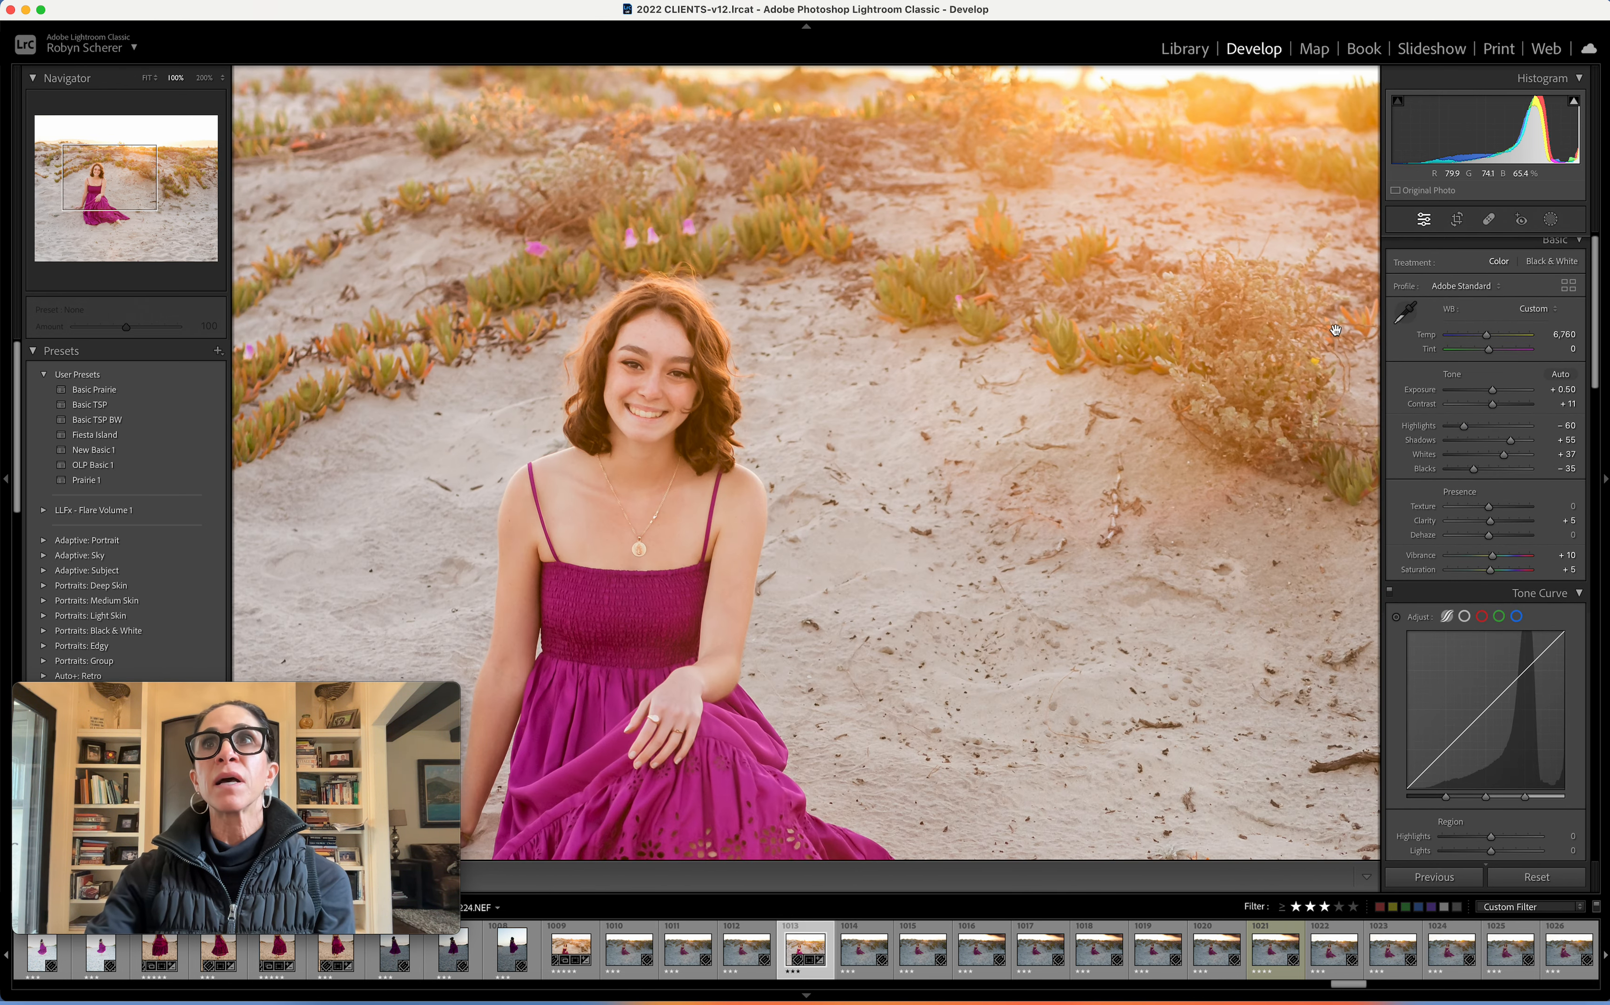
click(1405, 311)
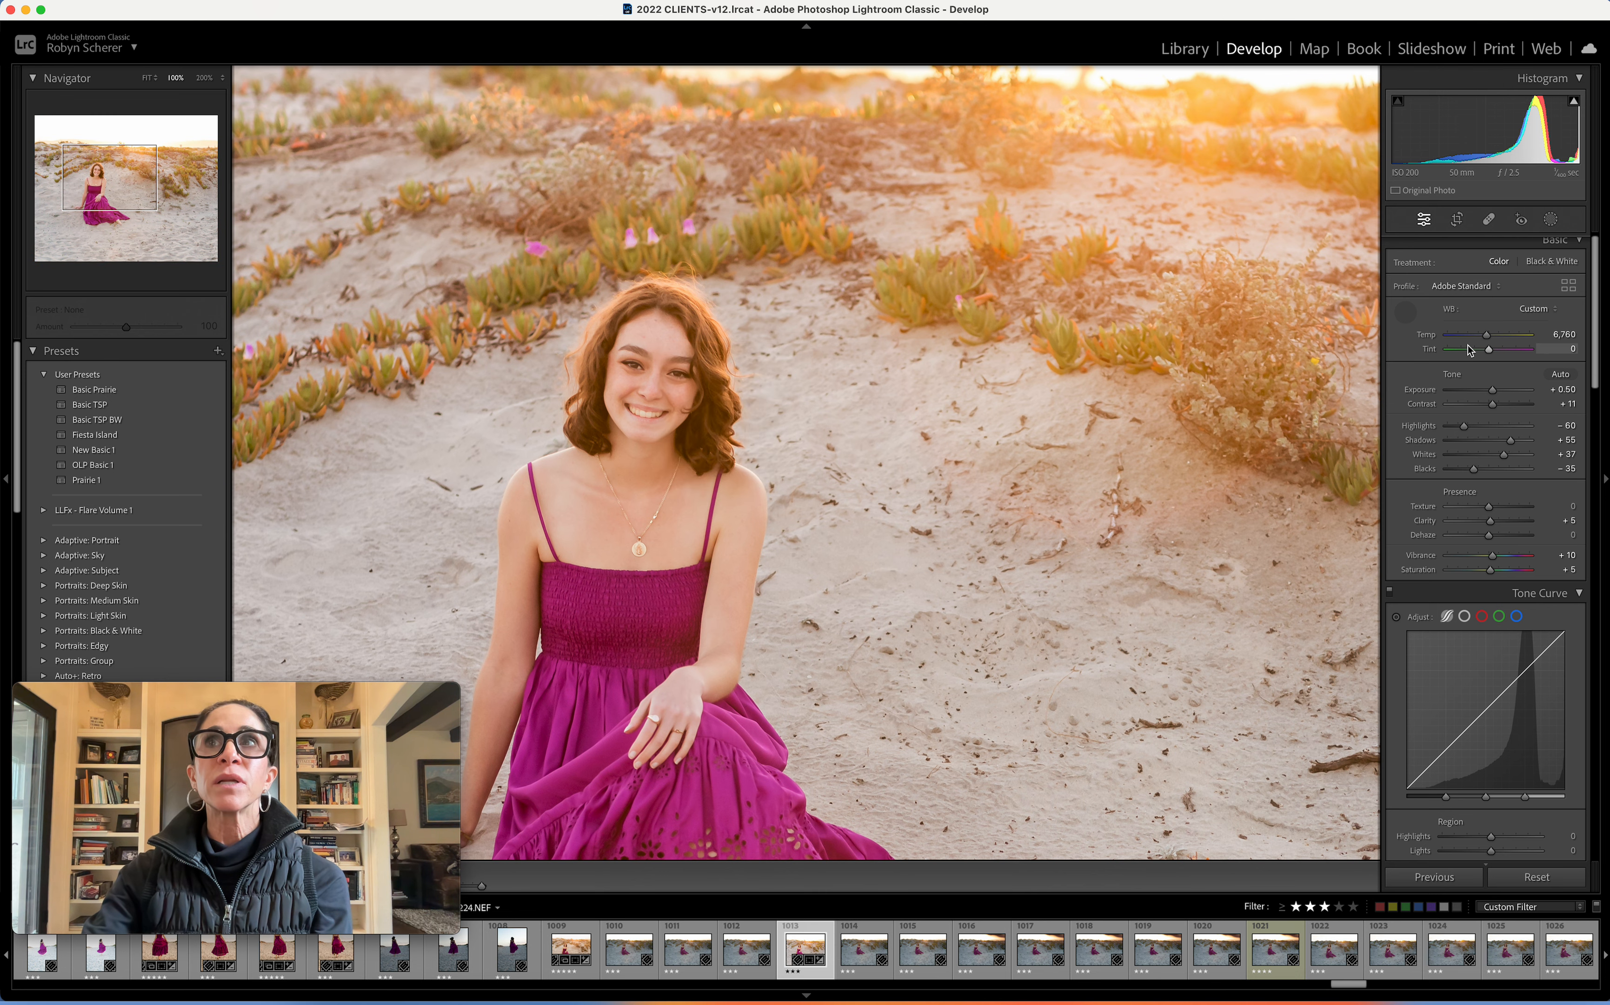
scroll(1489, 342, down, 2)
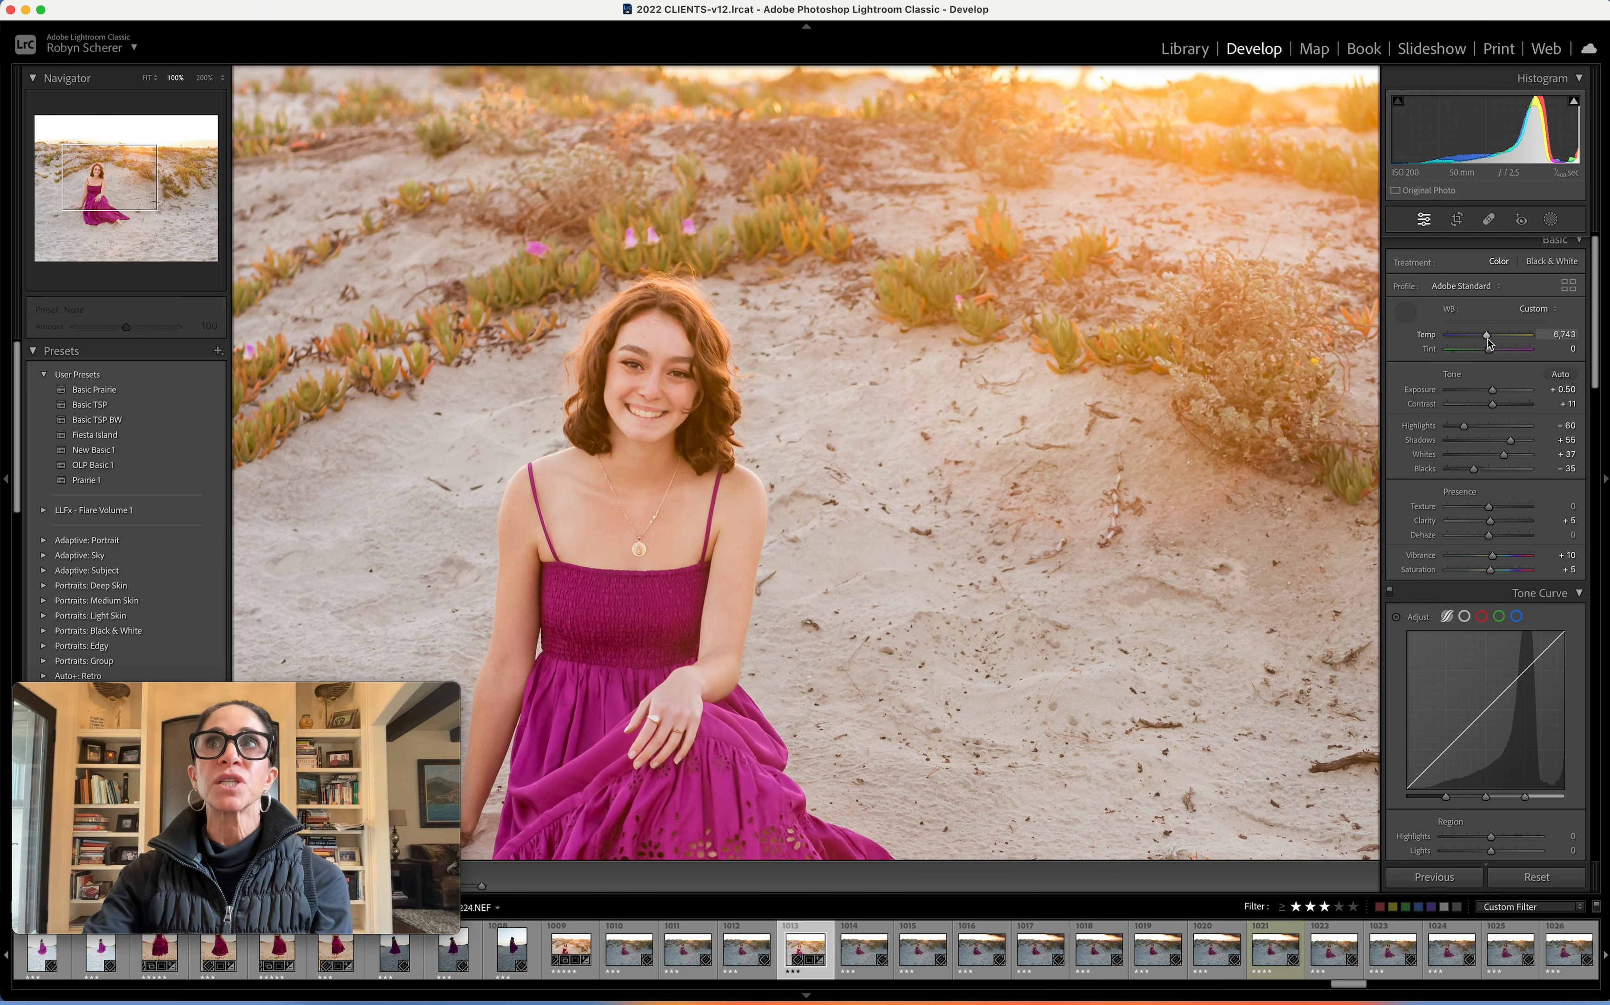
click(1571, 349)
key(Down)
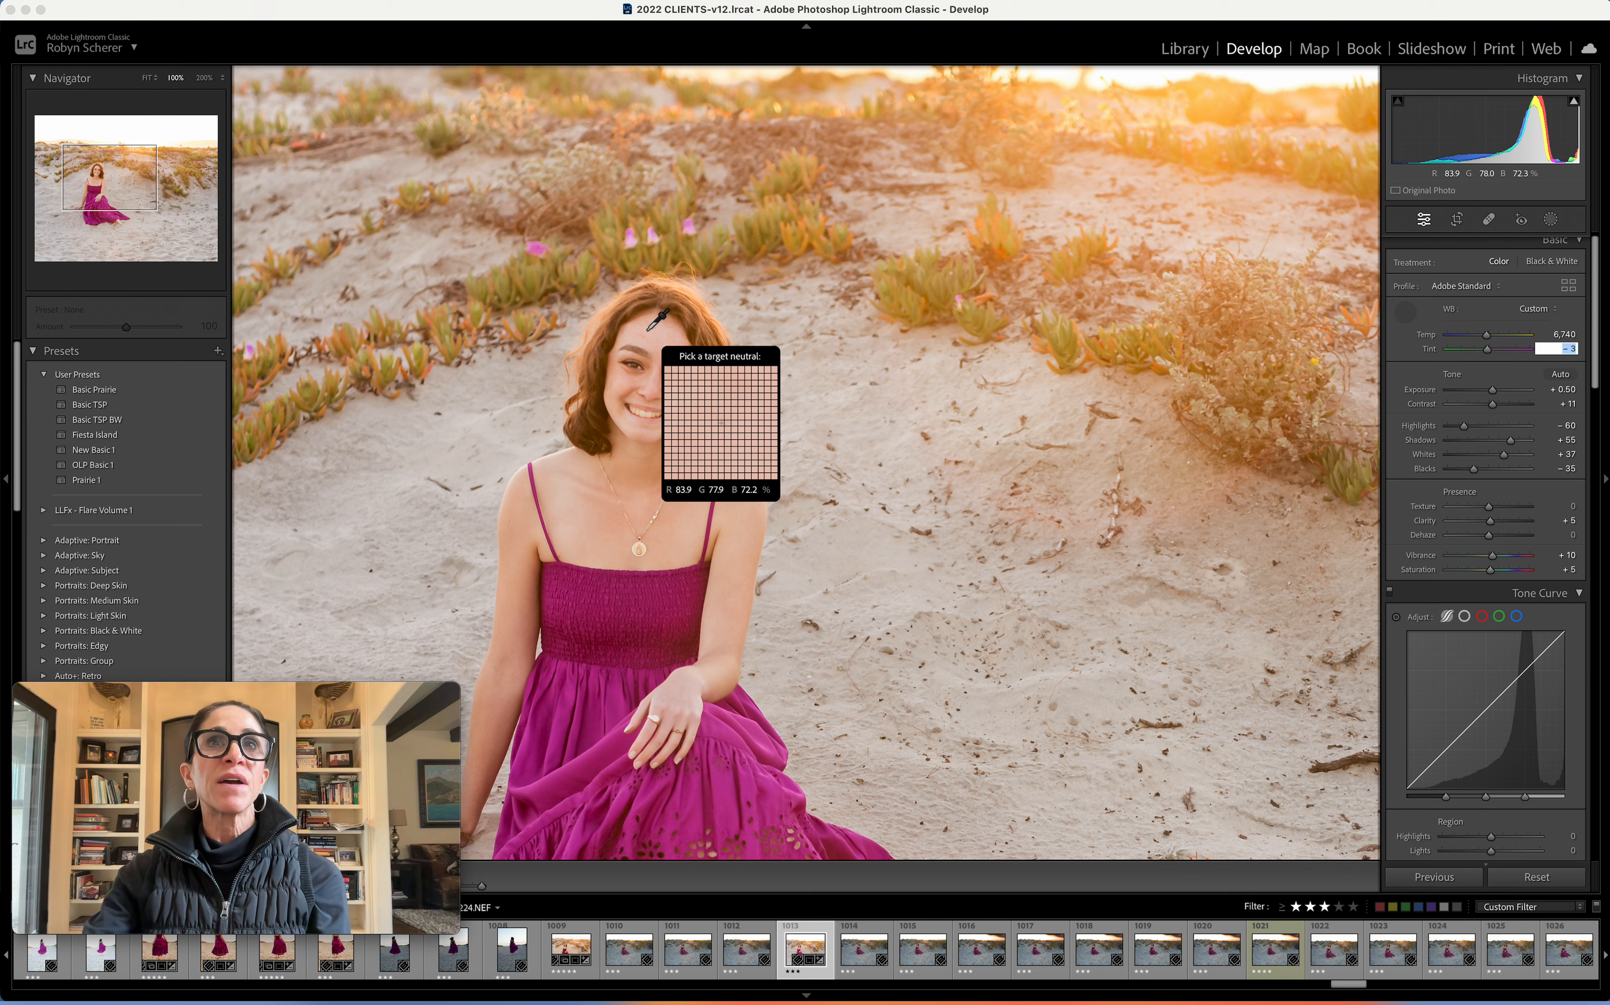
click(1488, 349)
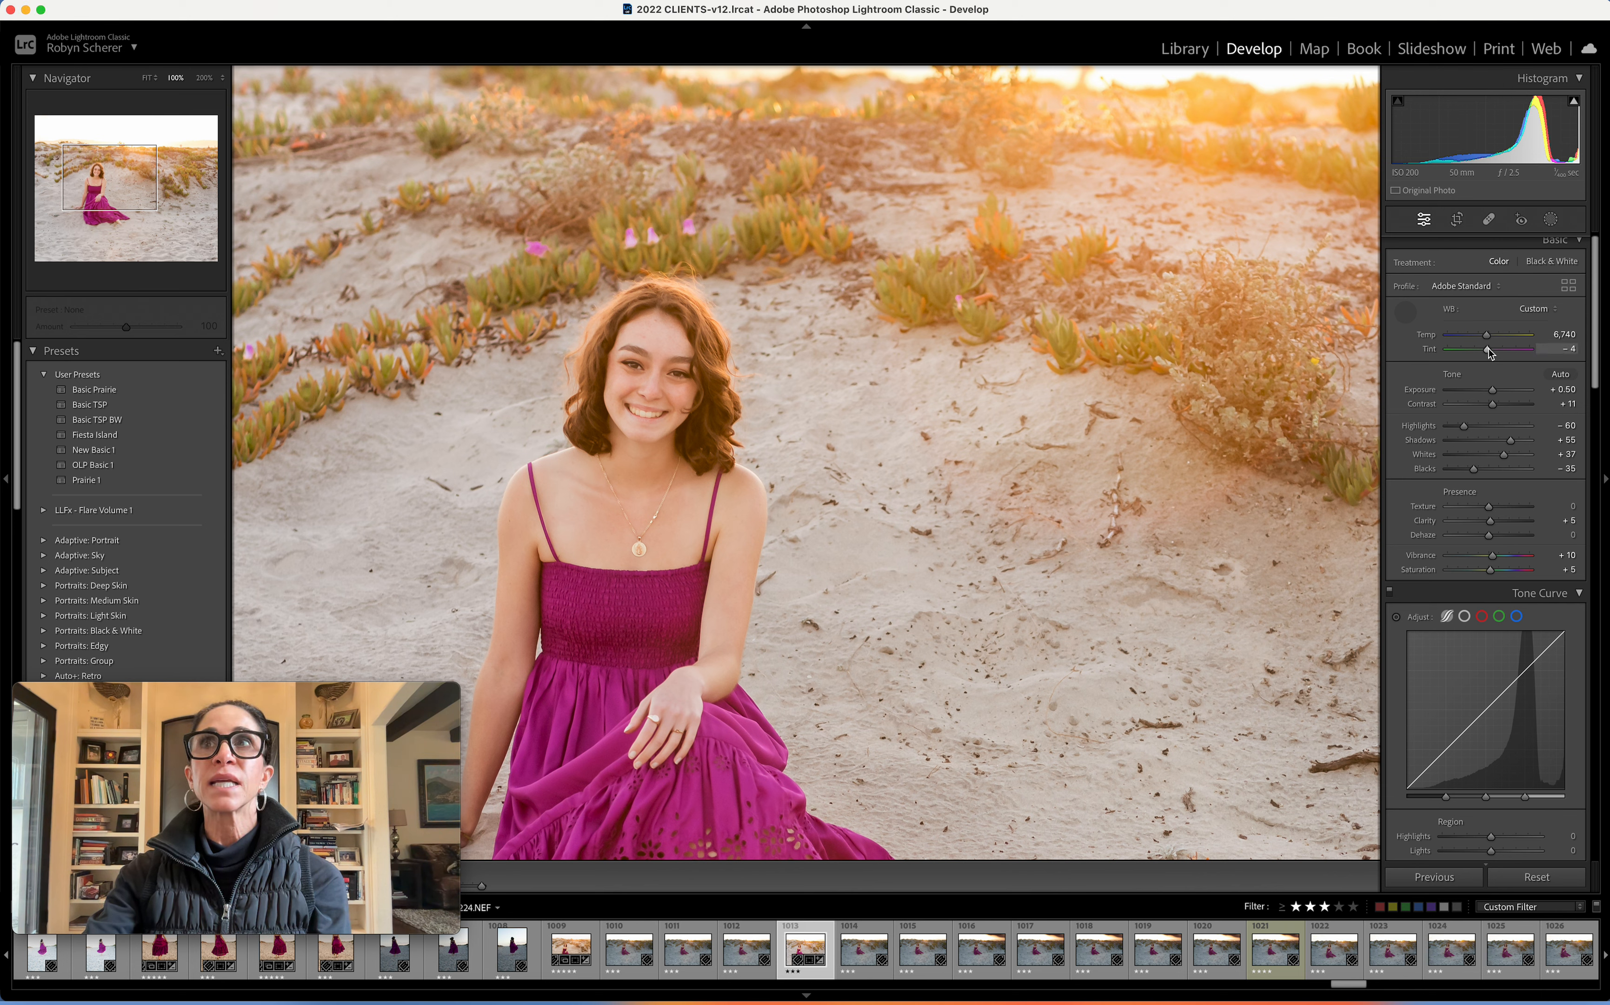
drag(1487, 334, 1485, 334)
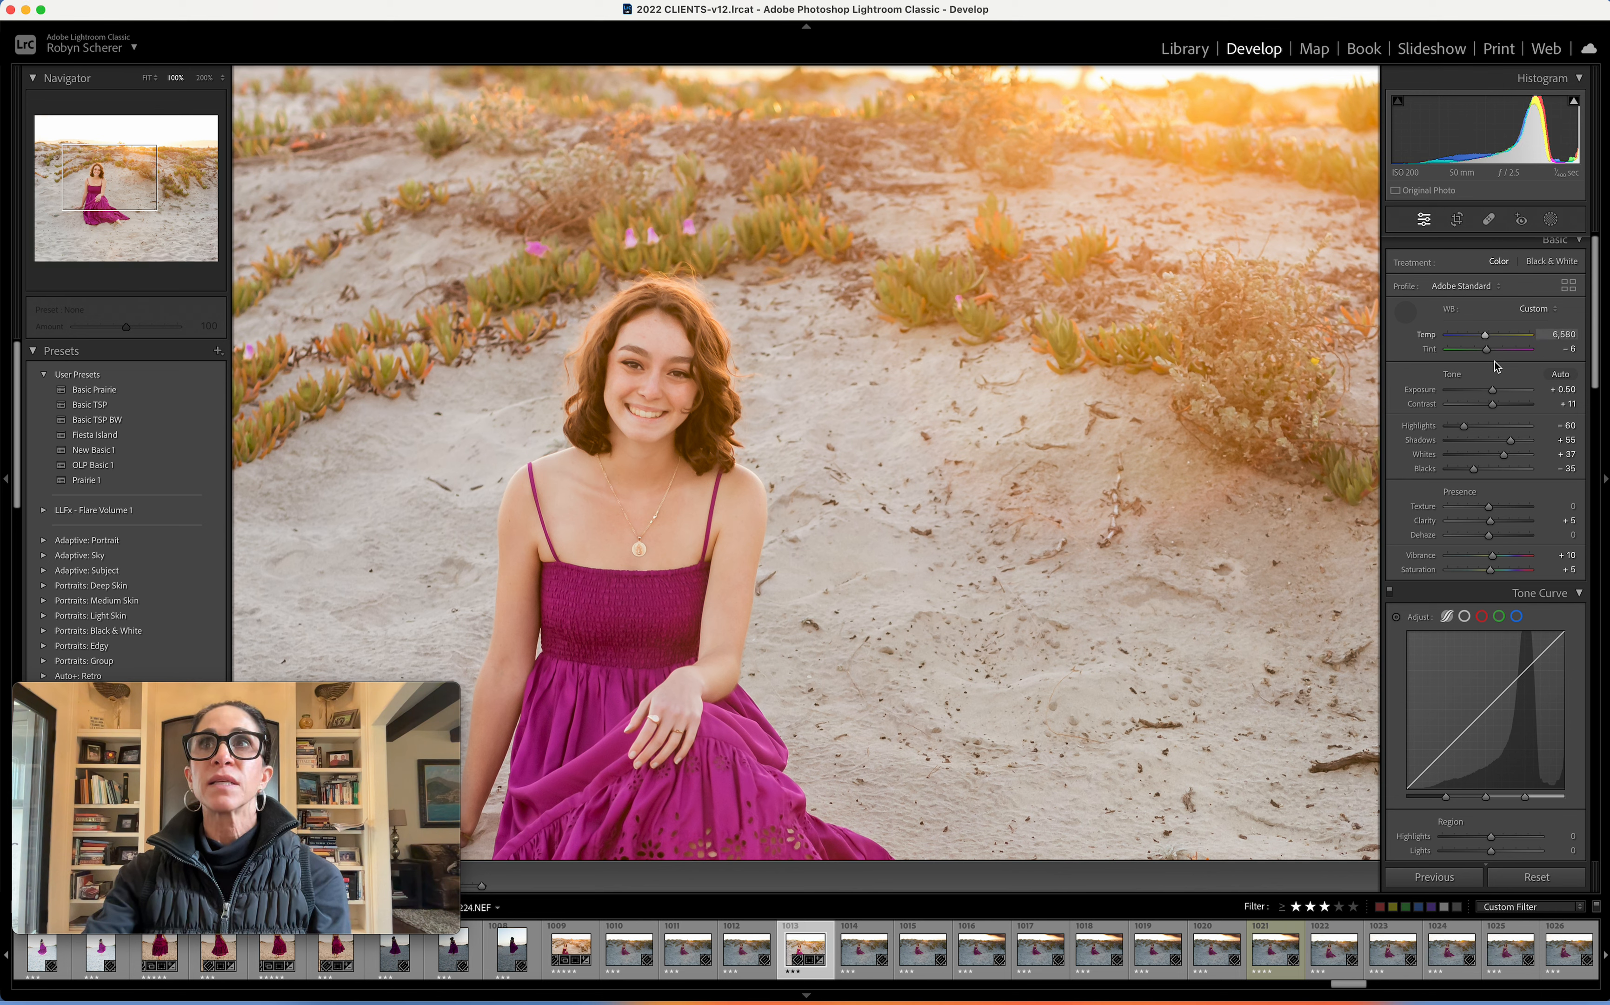
Step: Set the exposure to +0.40 and check the RGB values of the facial skin with the White Balance Selector
click(1567, 391)
key(Down)
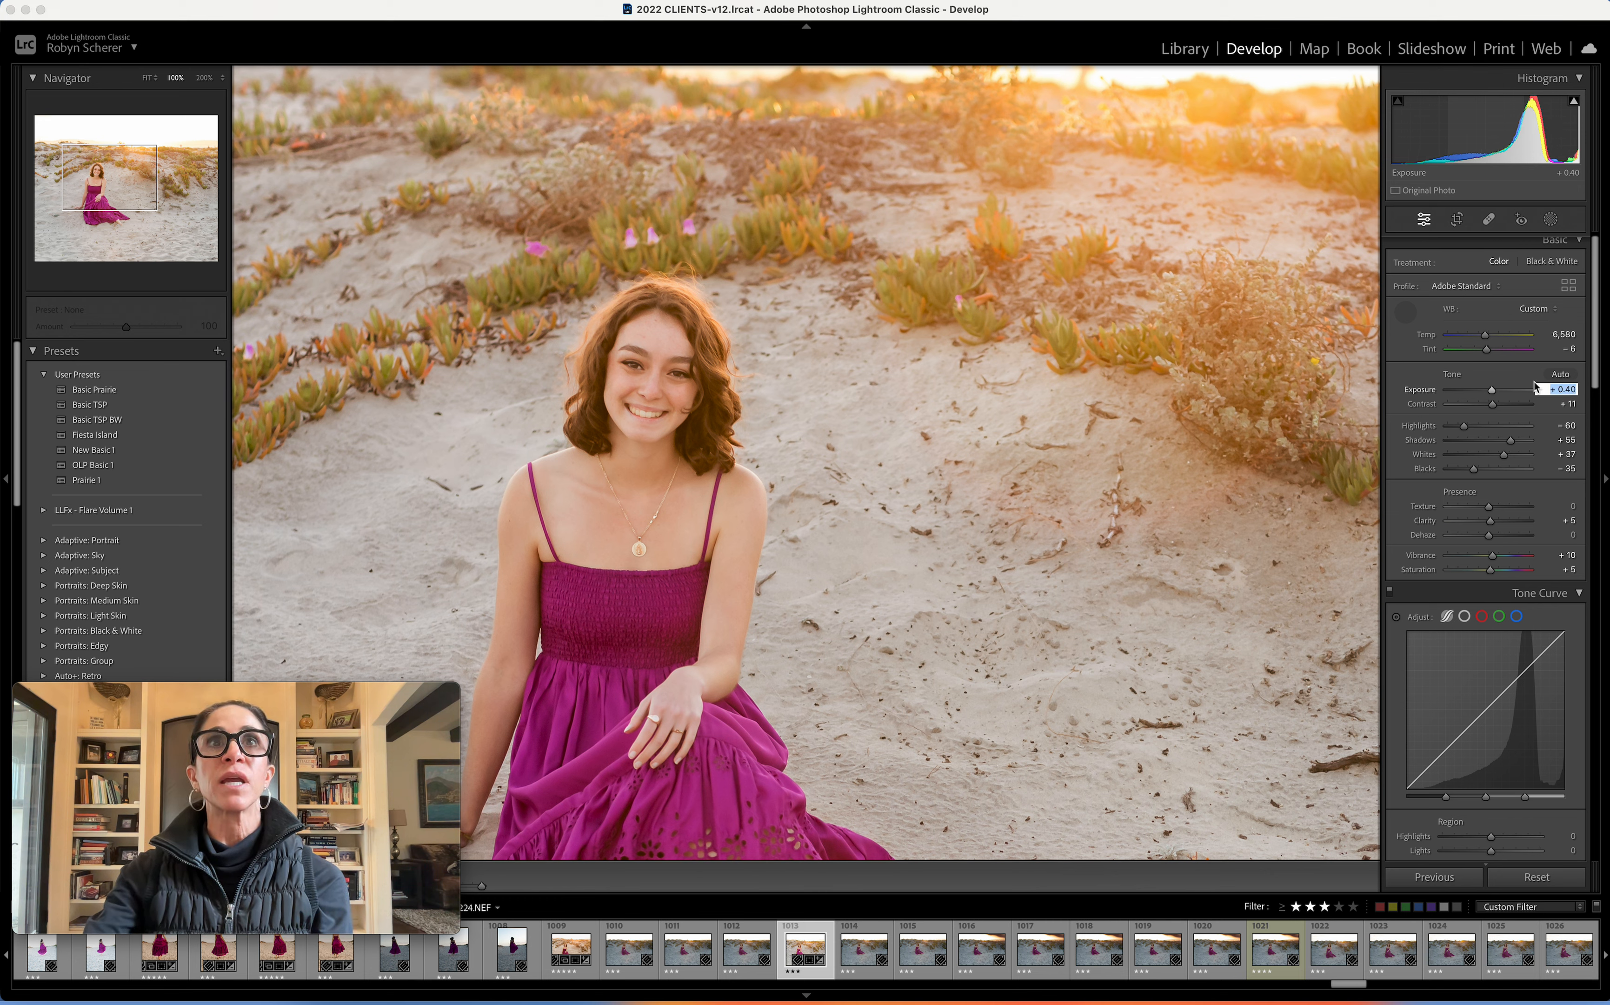
key(w)
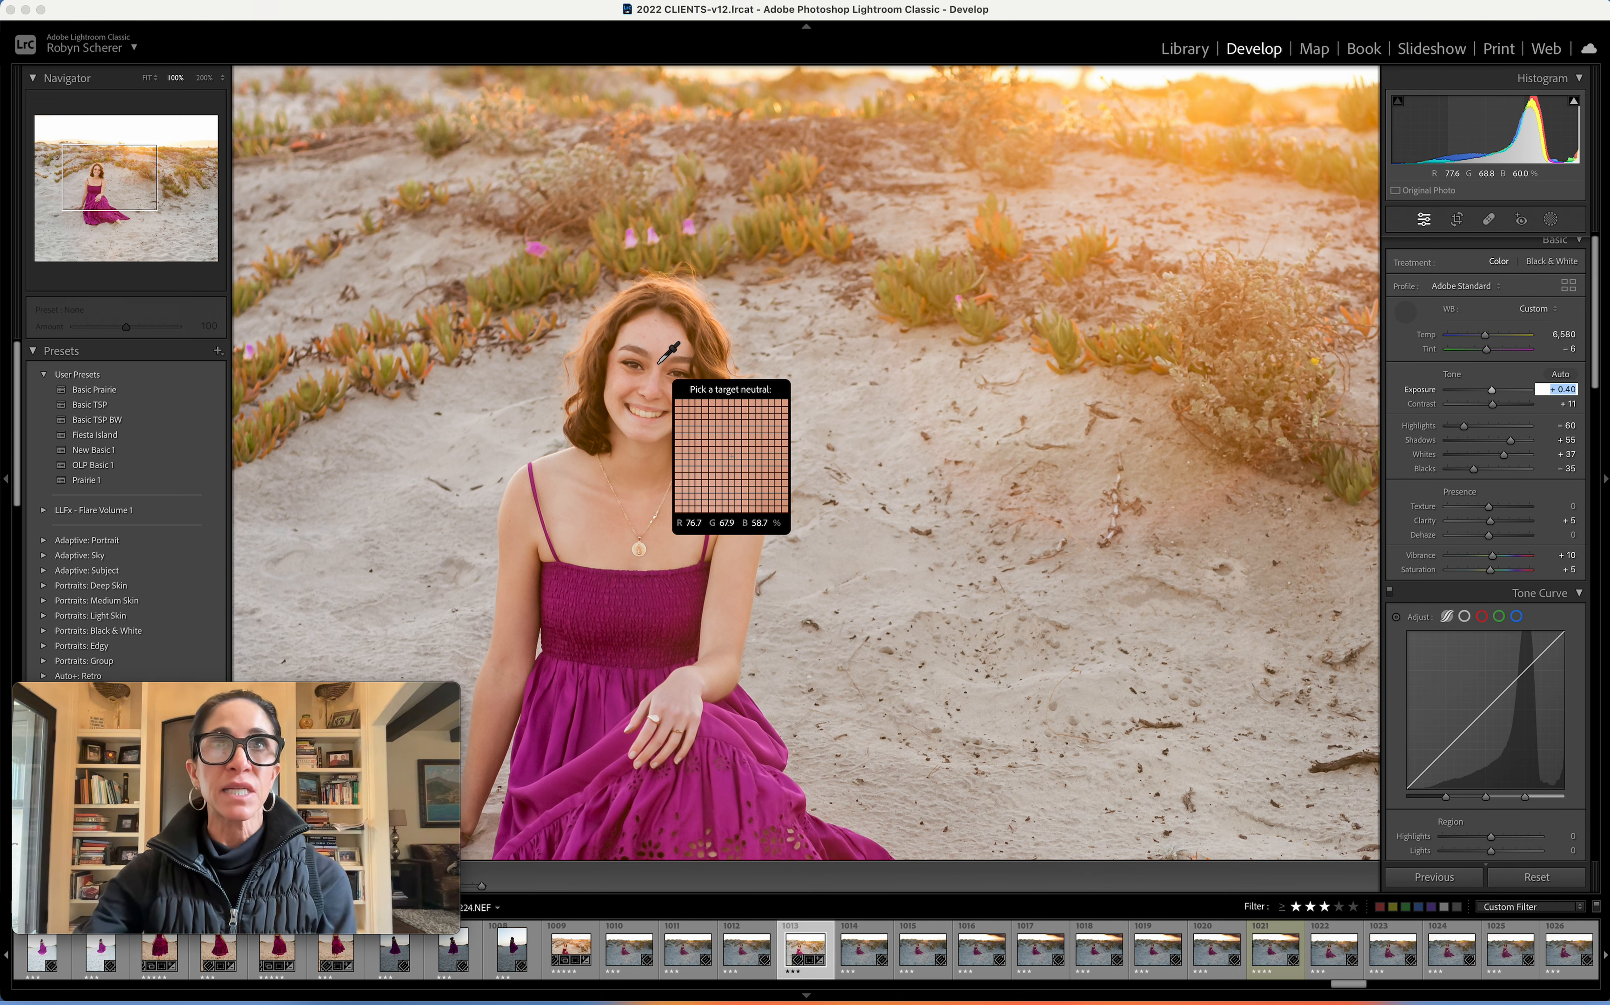
click(1406, 314)
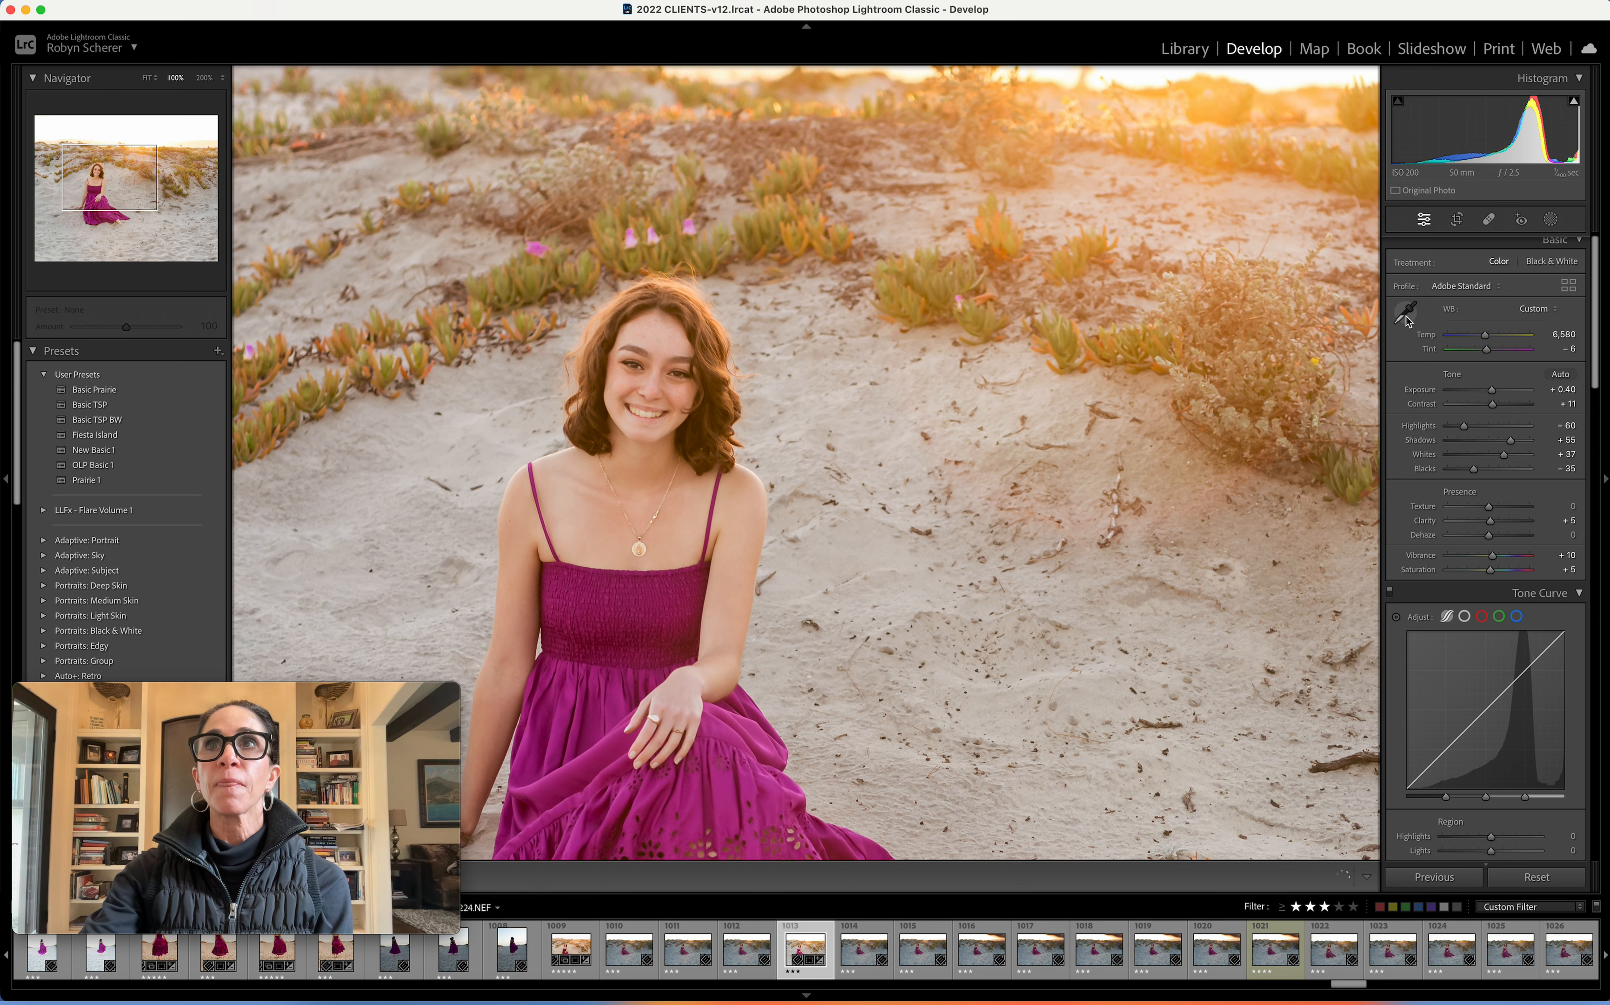
Step: Shape the Tone Curve regions by setting Highlights to +30 and Darks to -15 for more contrast
click(971, 402)
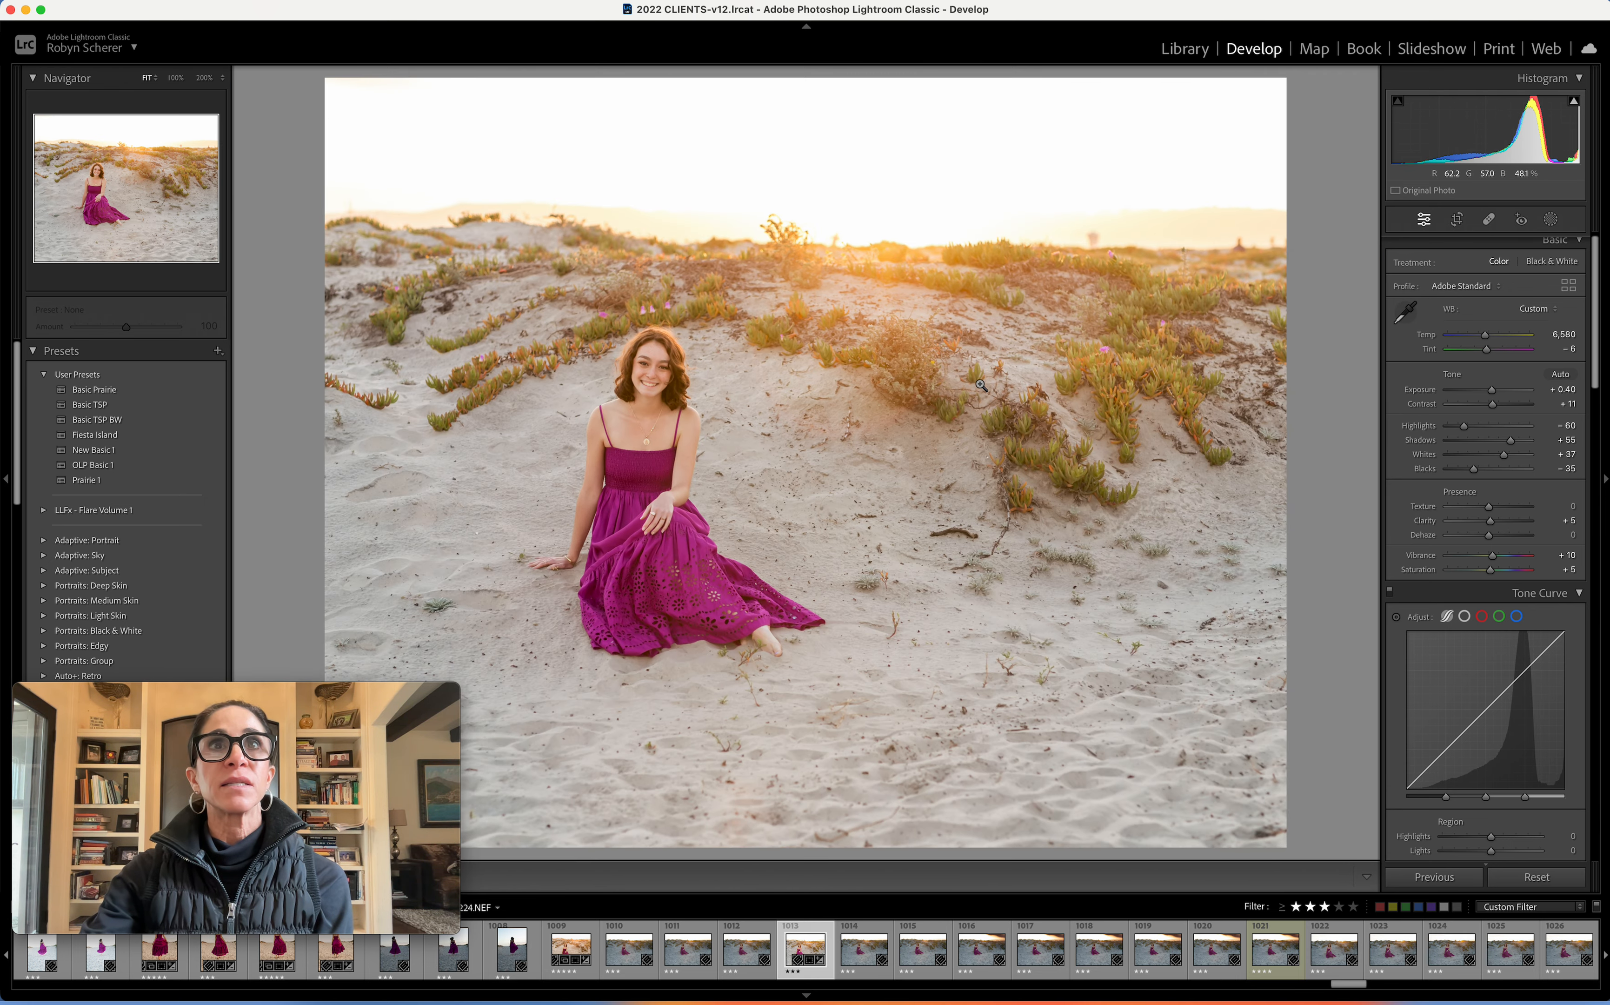
scroll(1502, 578, down, 5)
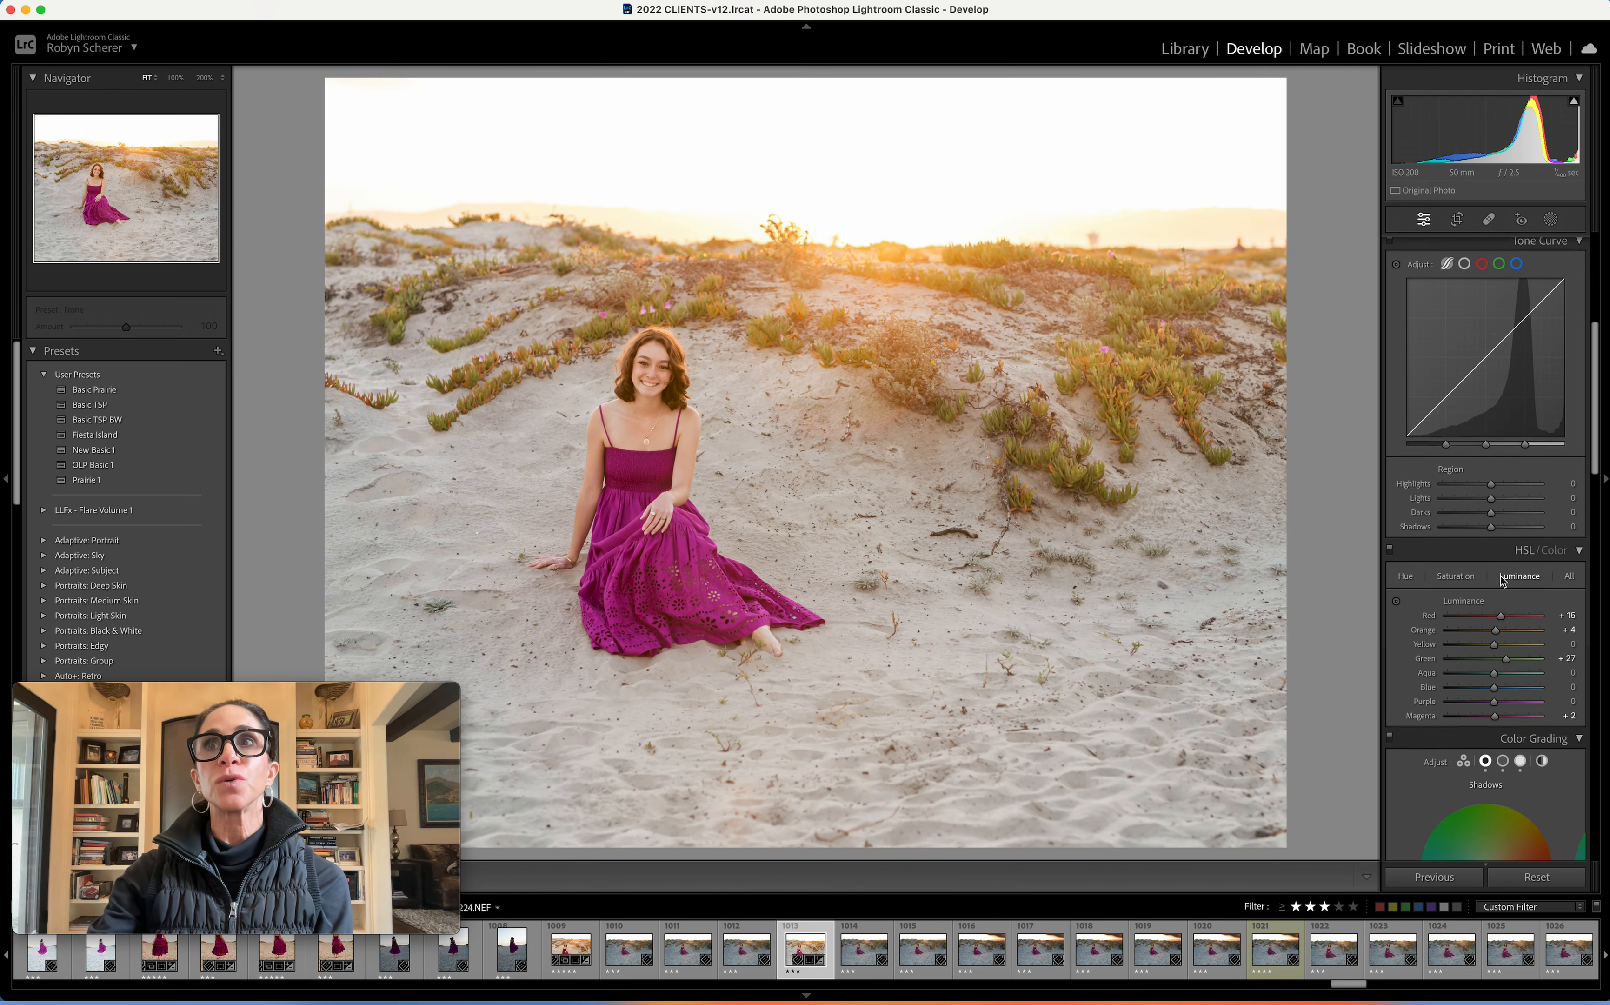
scroll(1502, 581, down, 3)
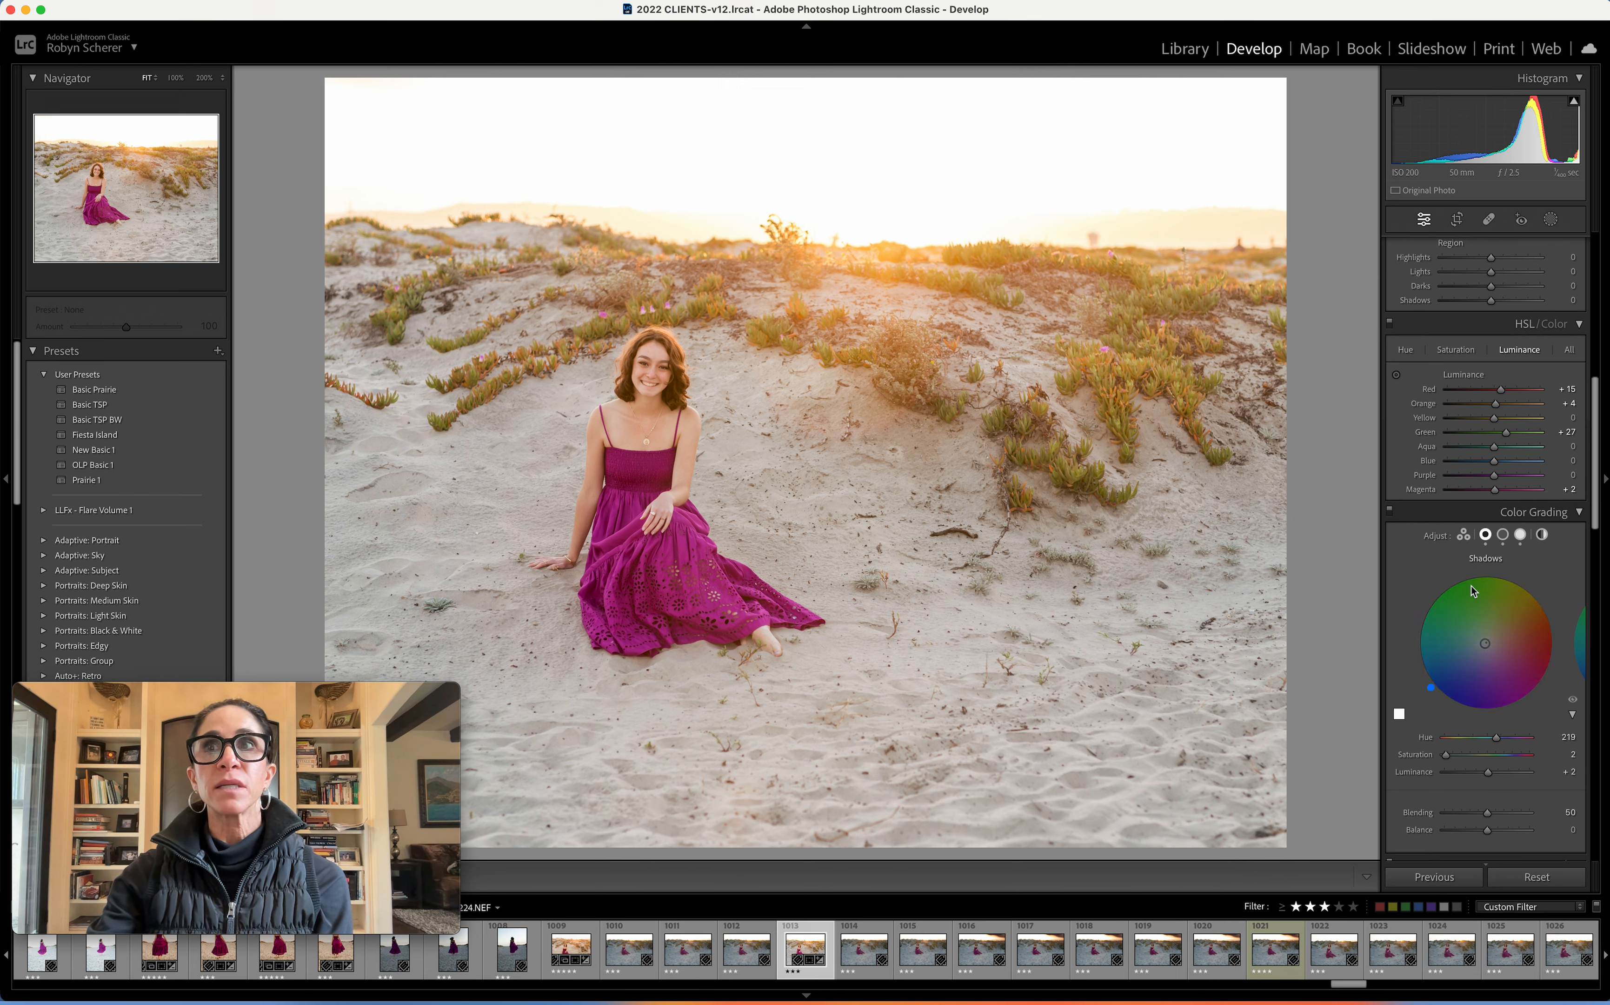
scroll(1474, 591, down, 4)
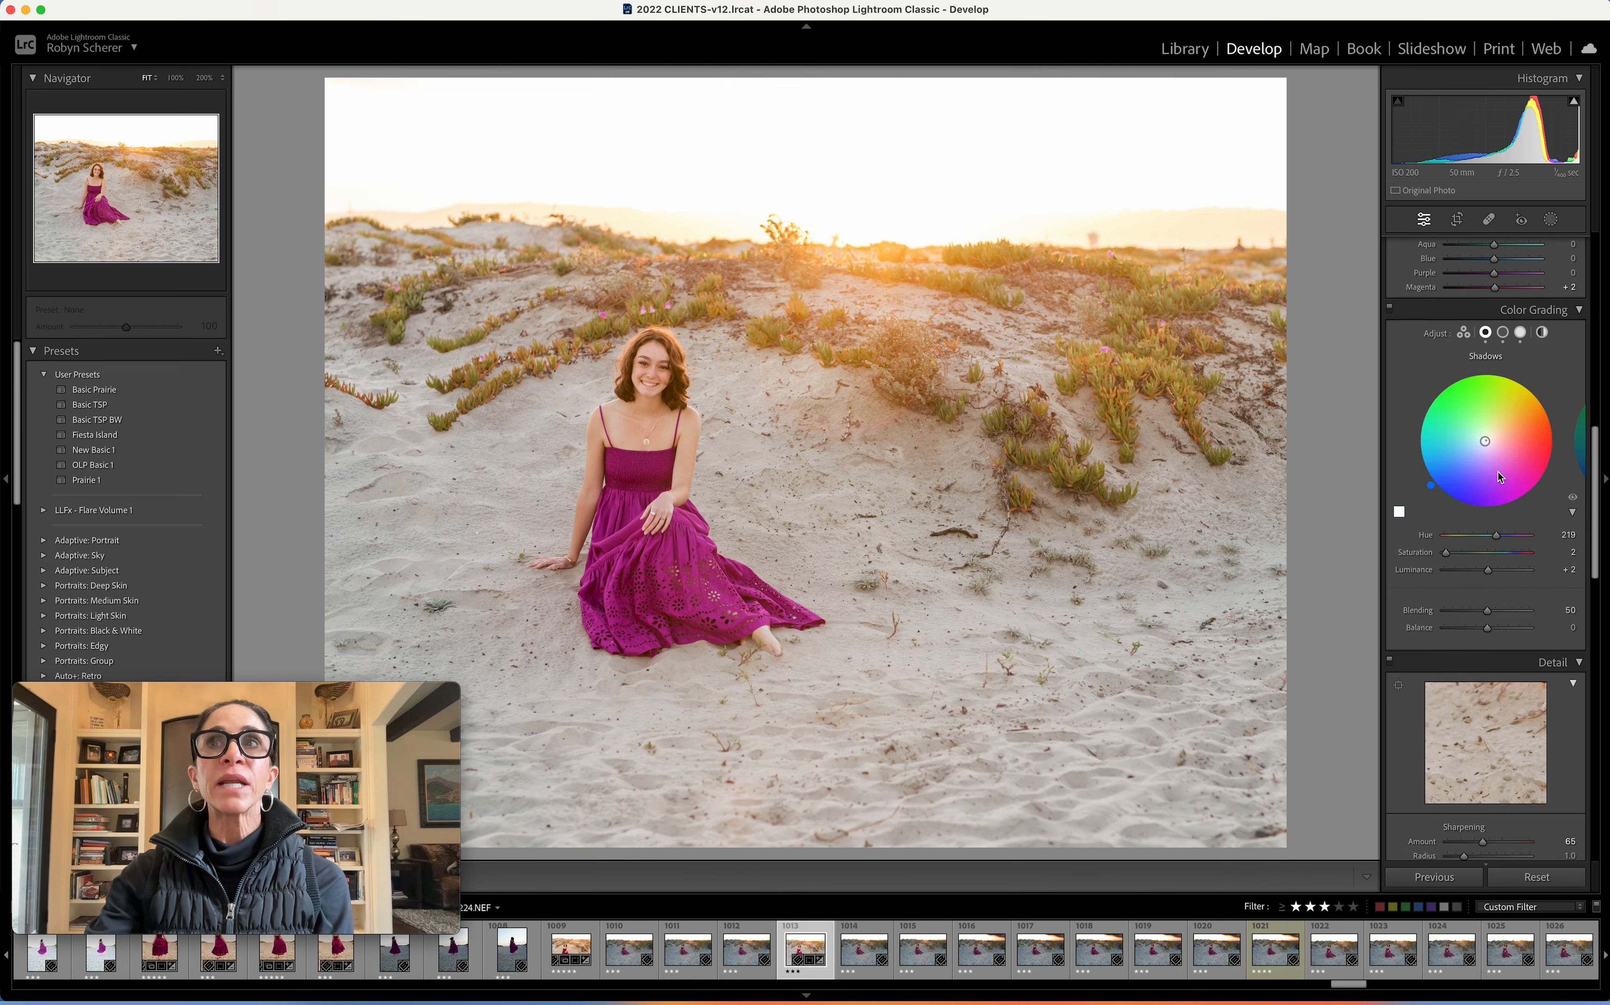
scroll(1490, 473, up, 12)
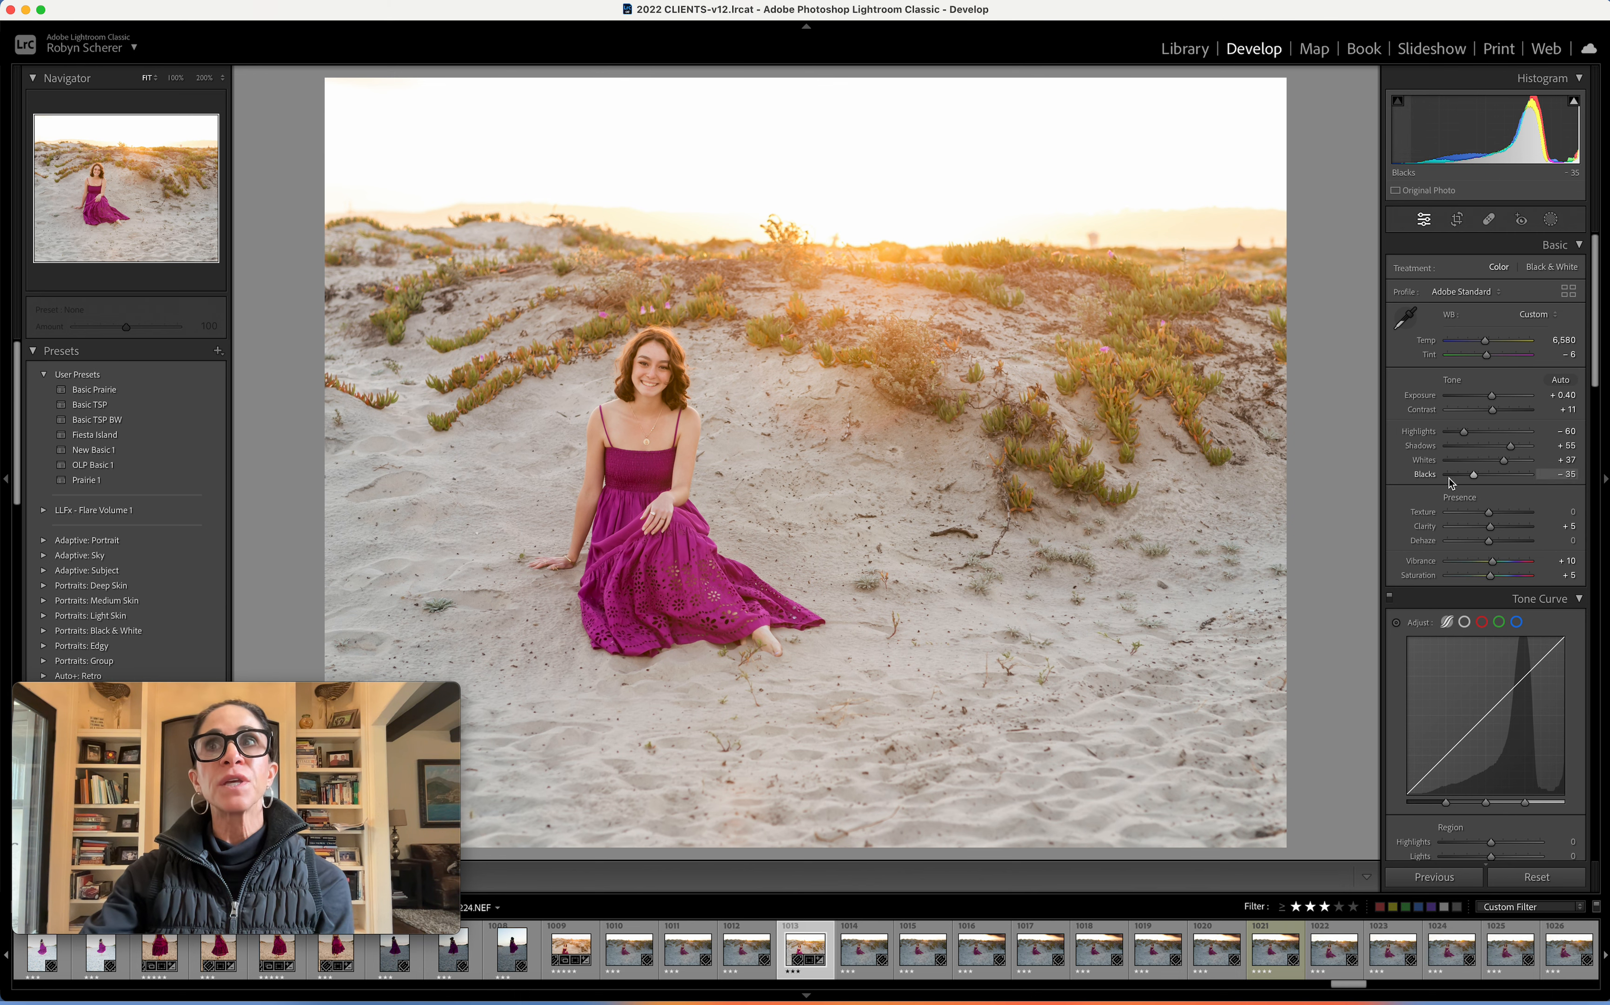
scroll(1451, 483, down, 3)
scroll(1452, 483, down, 1)
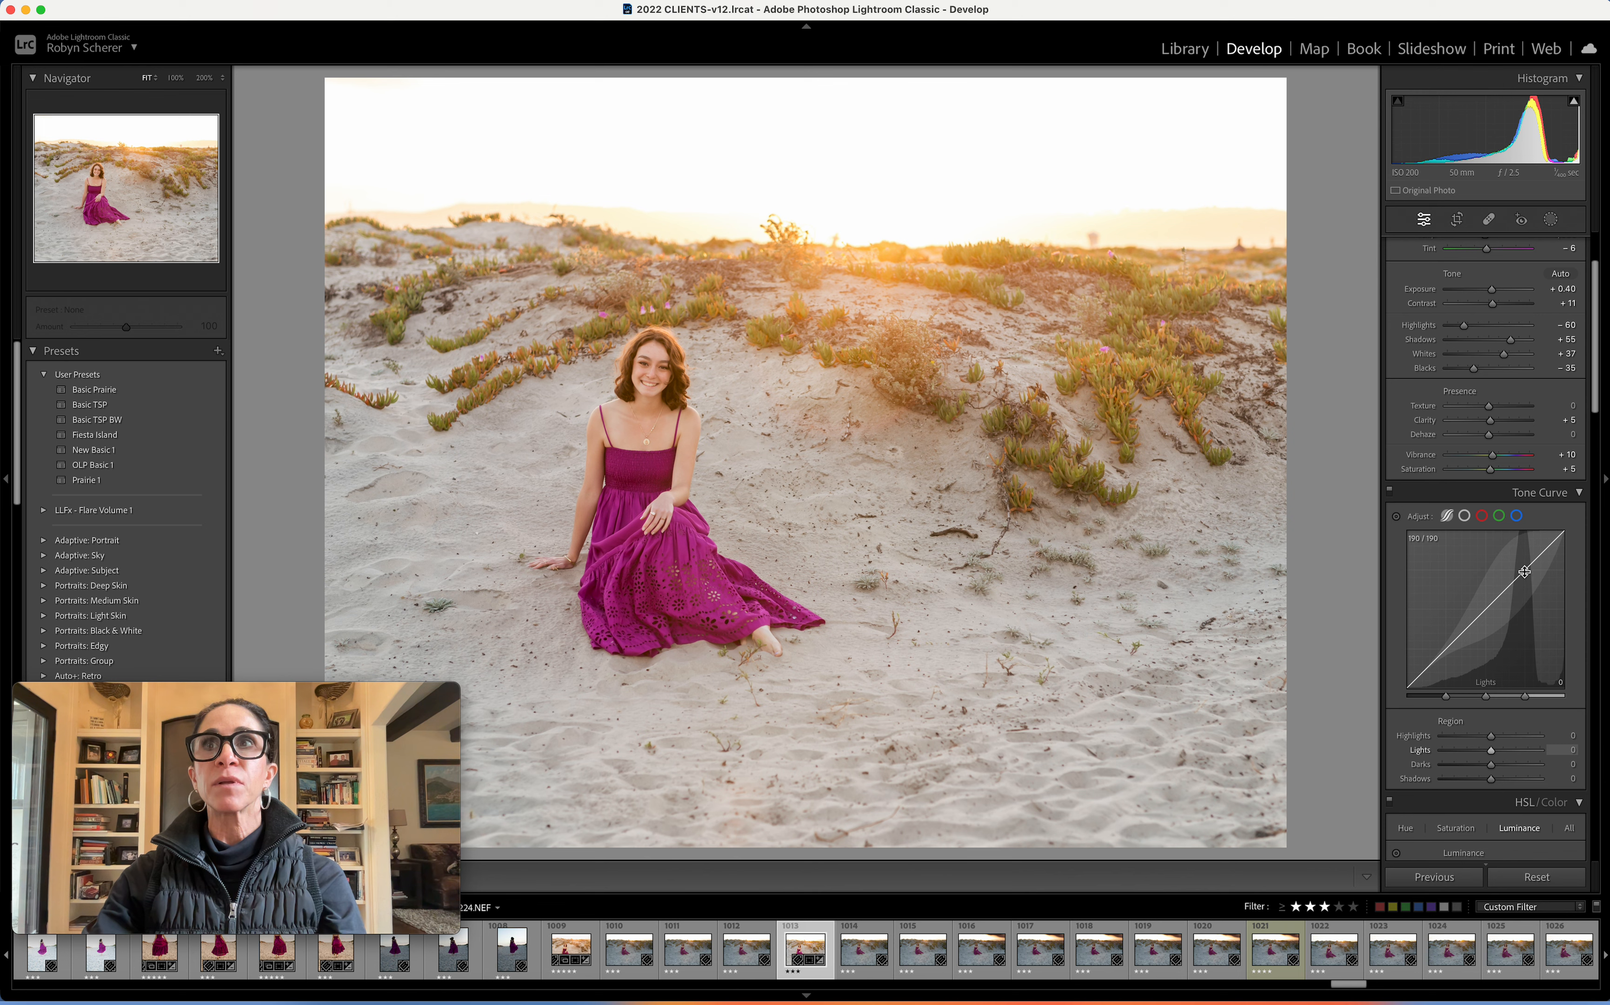
drag(1529, 566, 1527, 563)
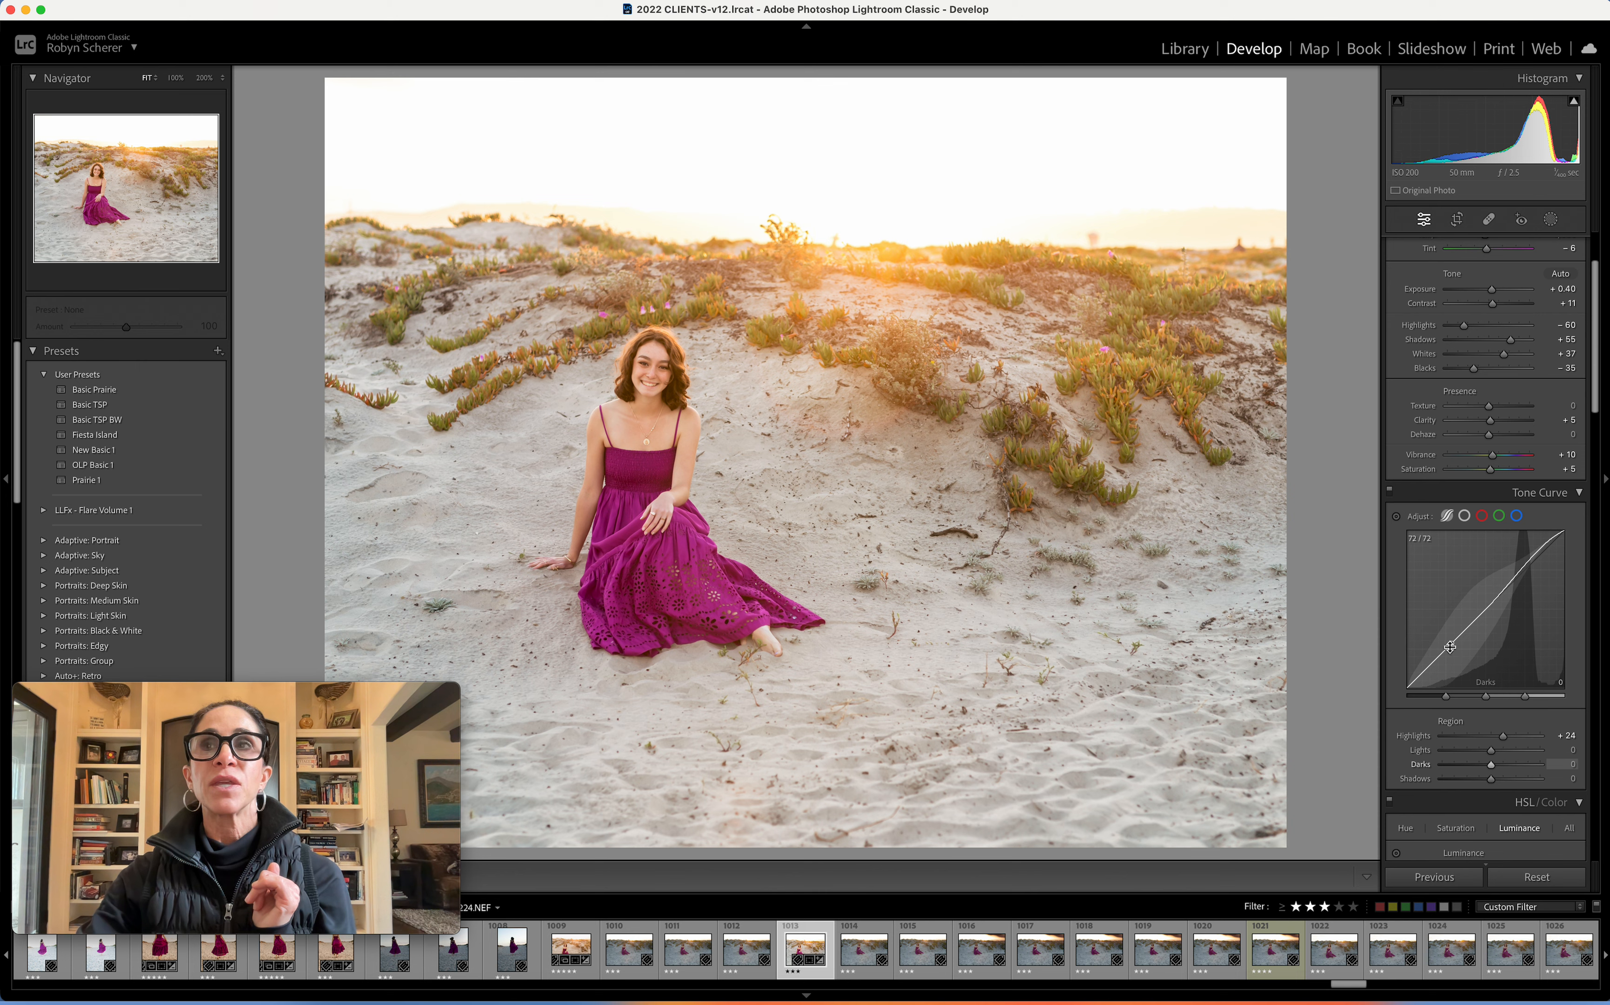
drag(1450, 647, 1450, 650)
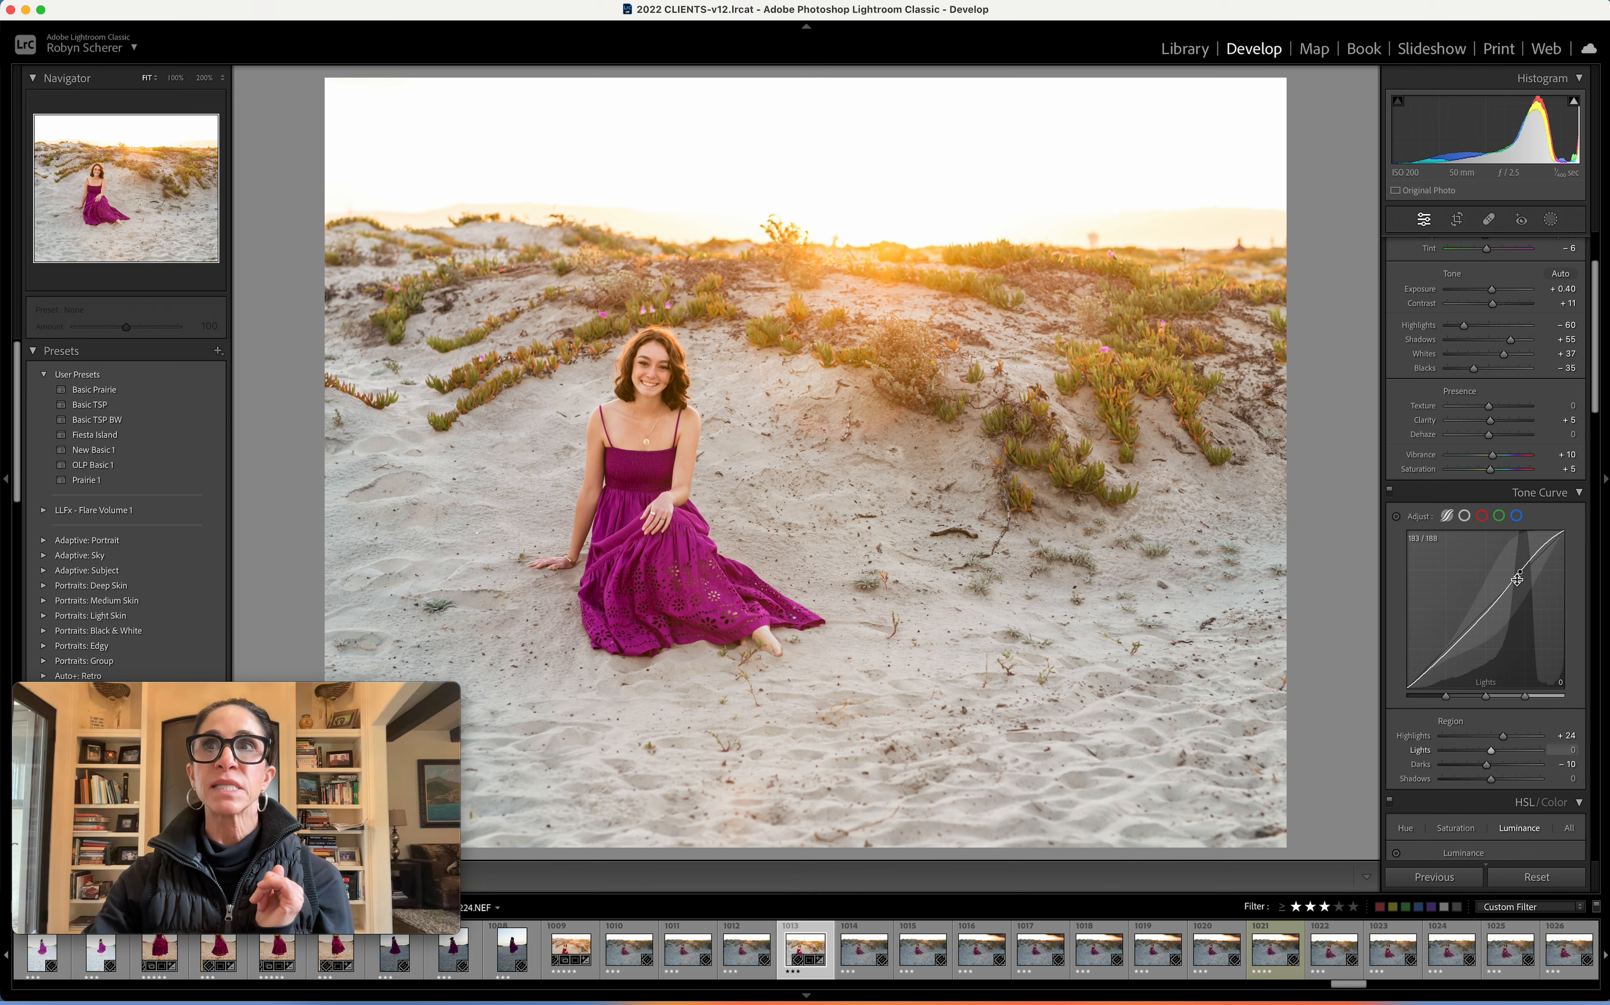
drag(1537, 555, 1536, 552)
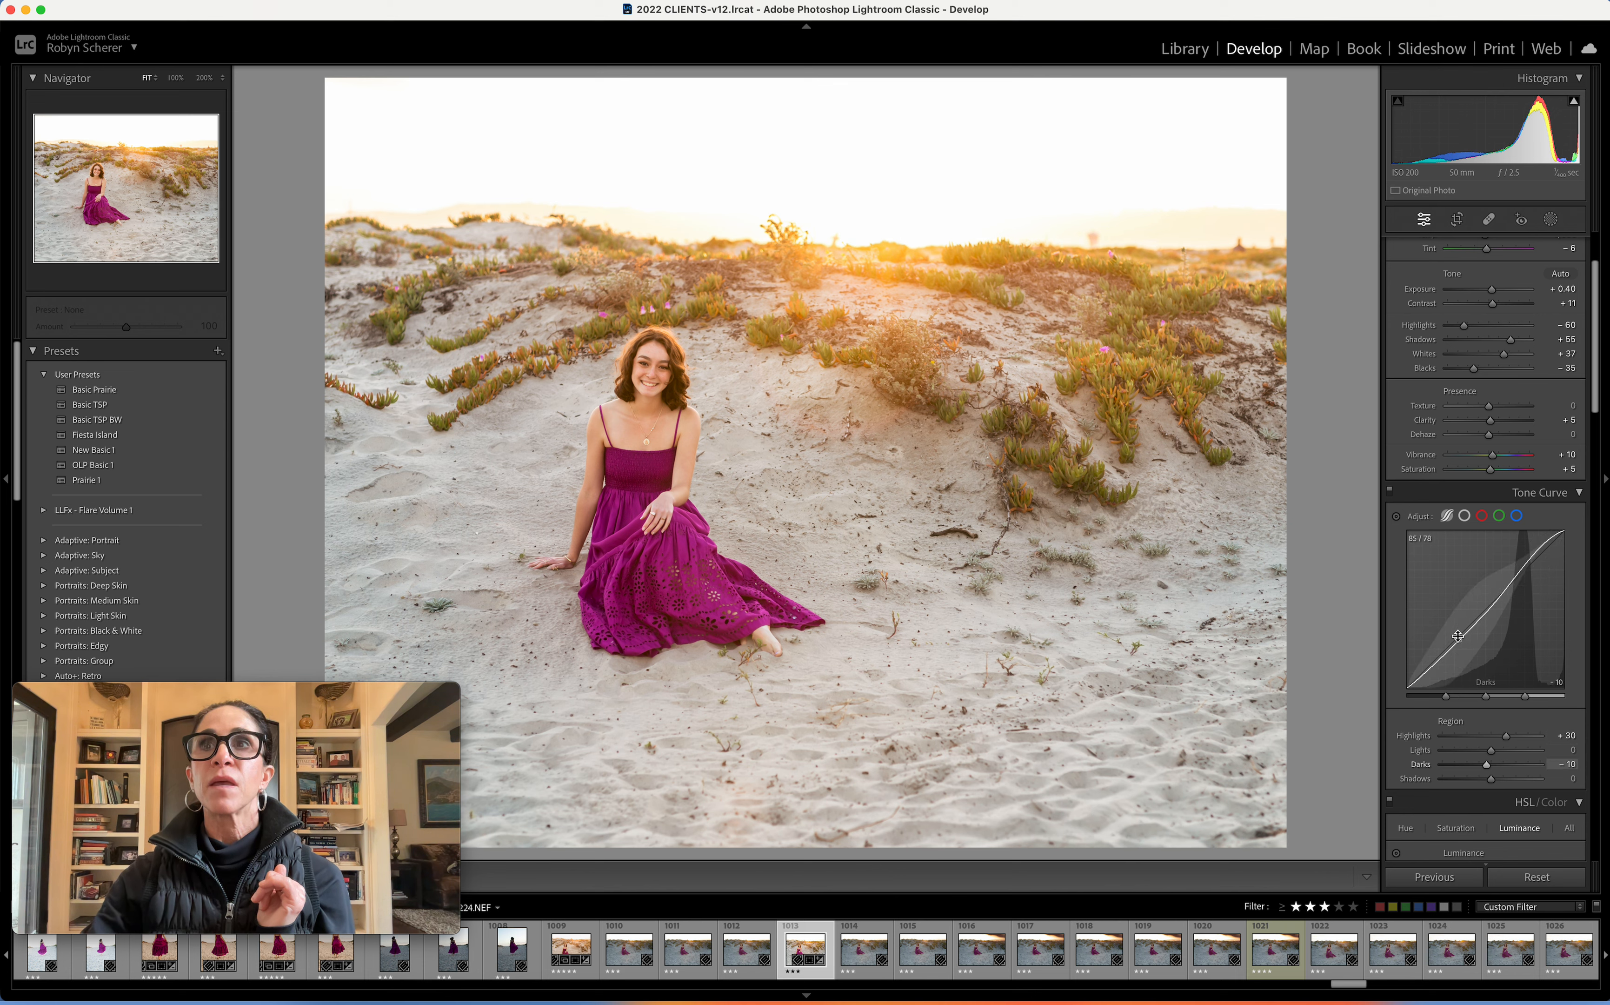
drag(1447, 652, 1446, 653)
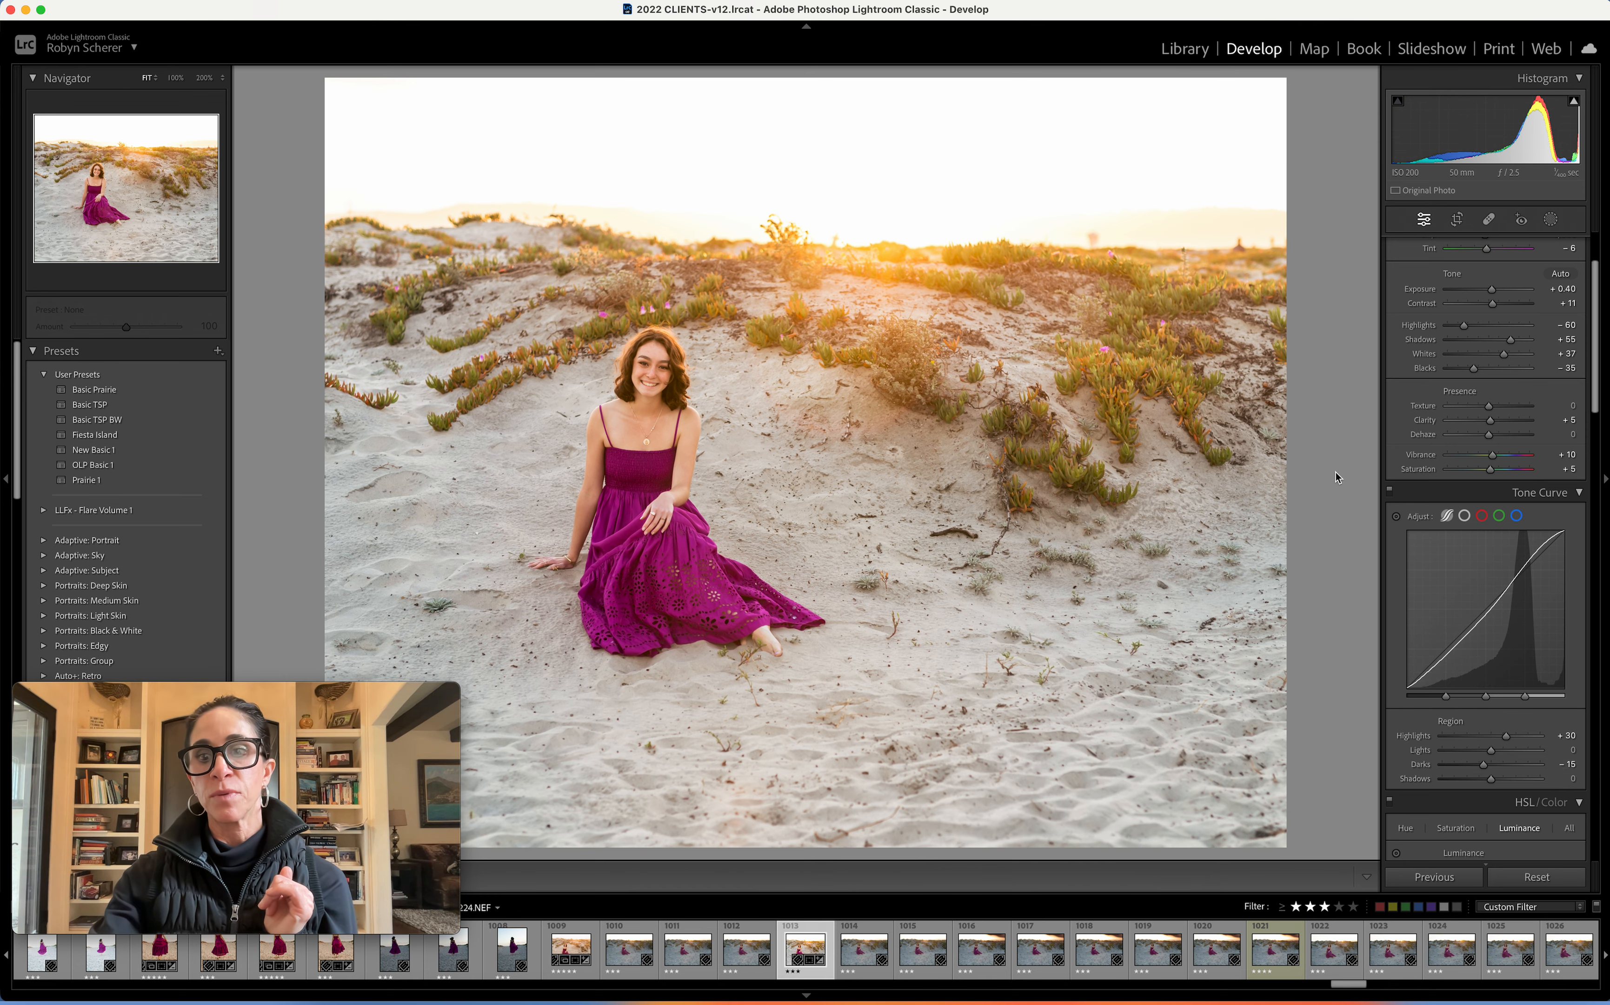
Step: Compare the tone-curved photo with its before version twice
key(backslash)
key(backslash)
key(backslash)
key(backslash)
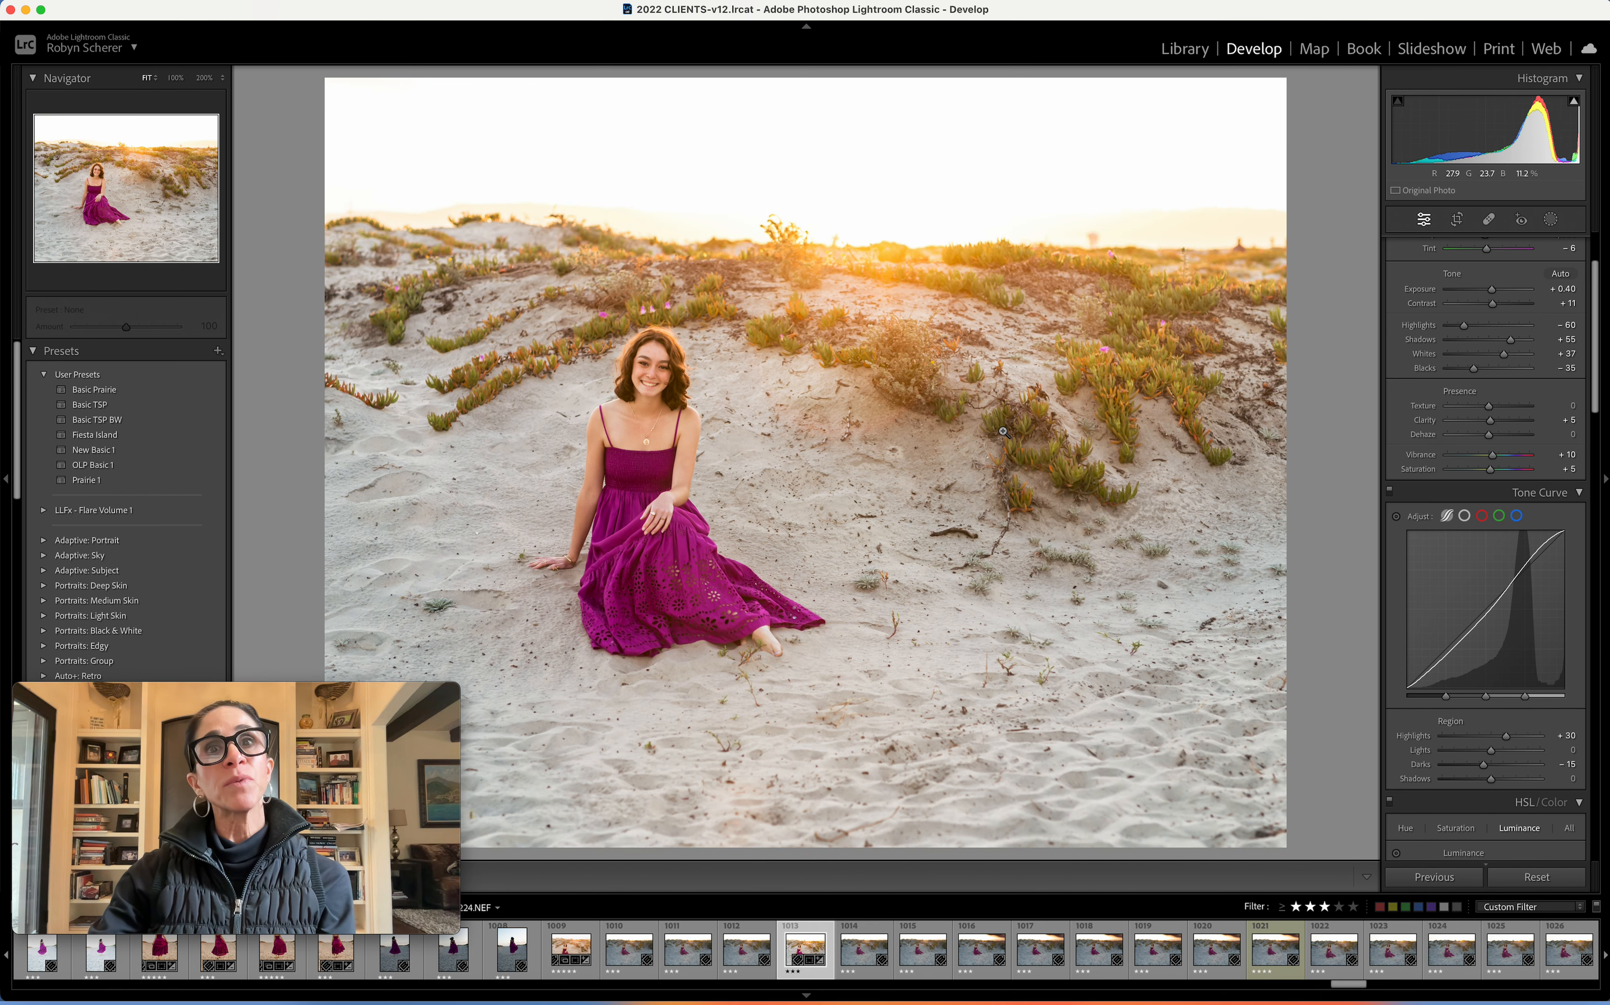
Step: Check the RGB values of the facial skin up close with the White Balance Selector, leaving the white balance as it is
click(653, 372)
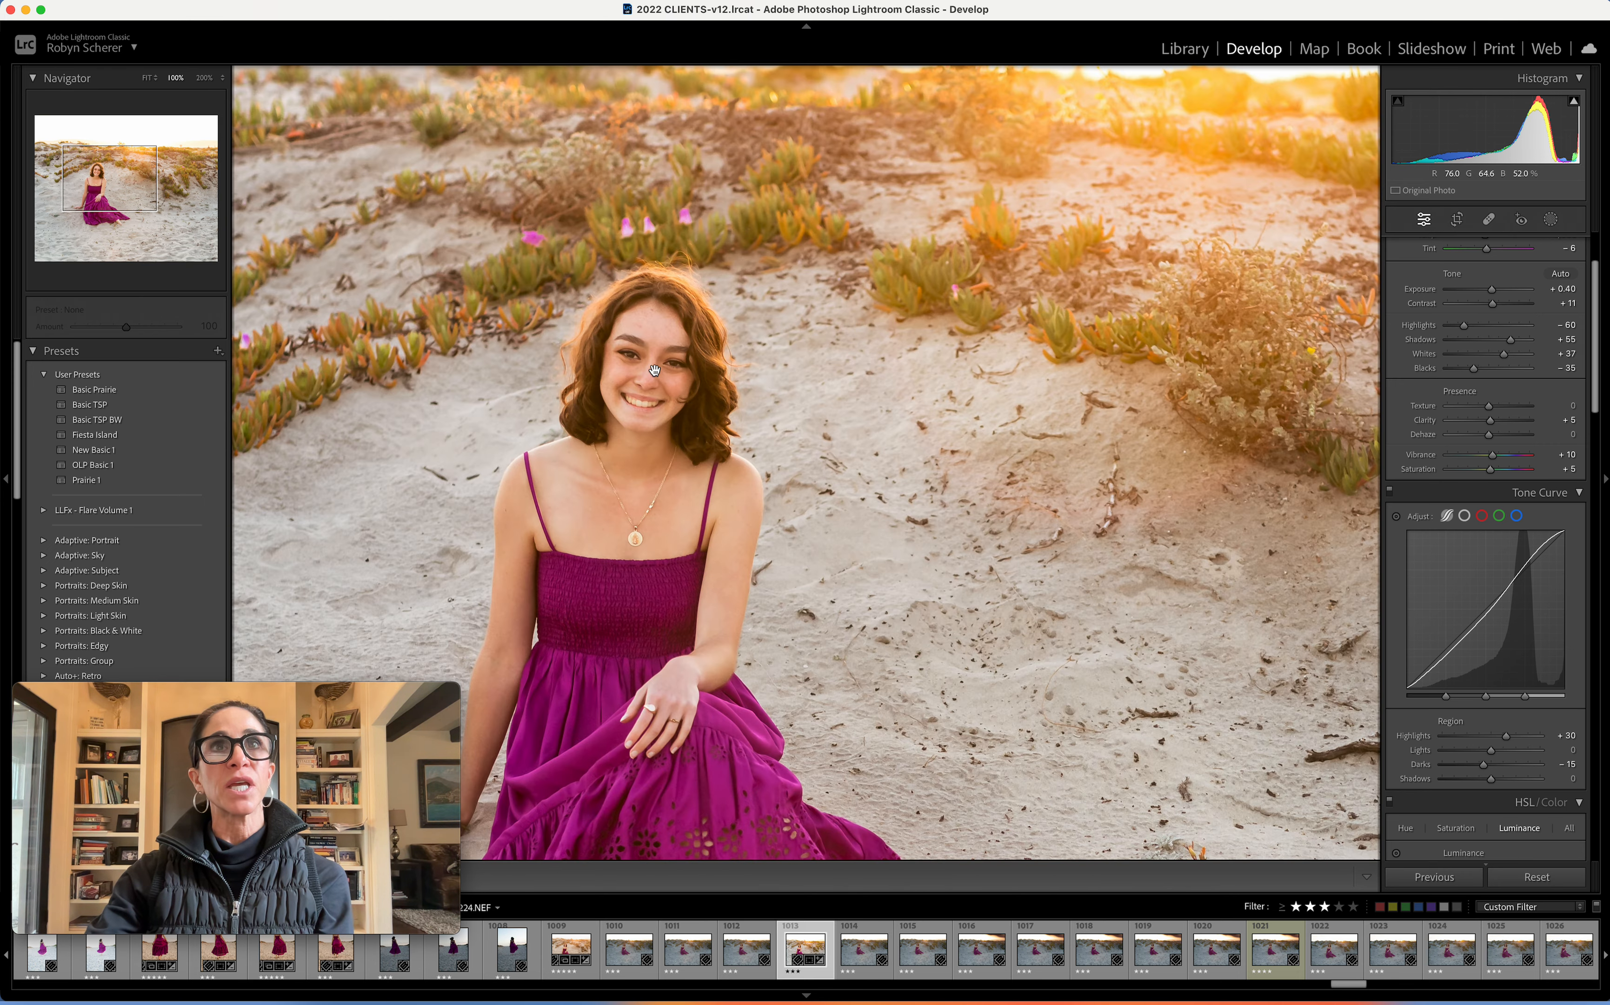
scroll(1395, 316, up, 4)
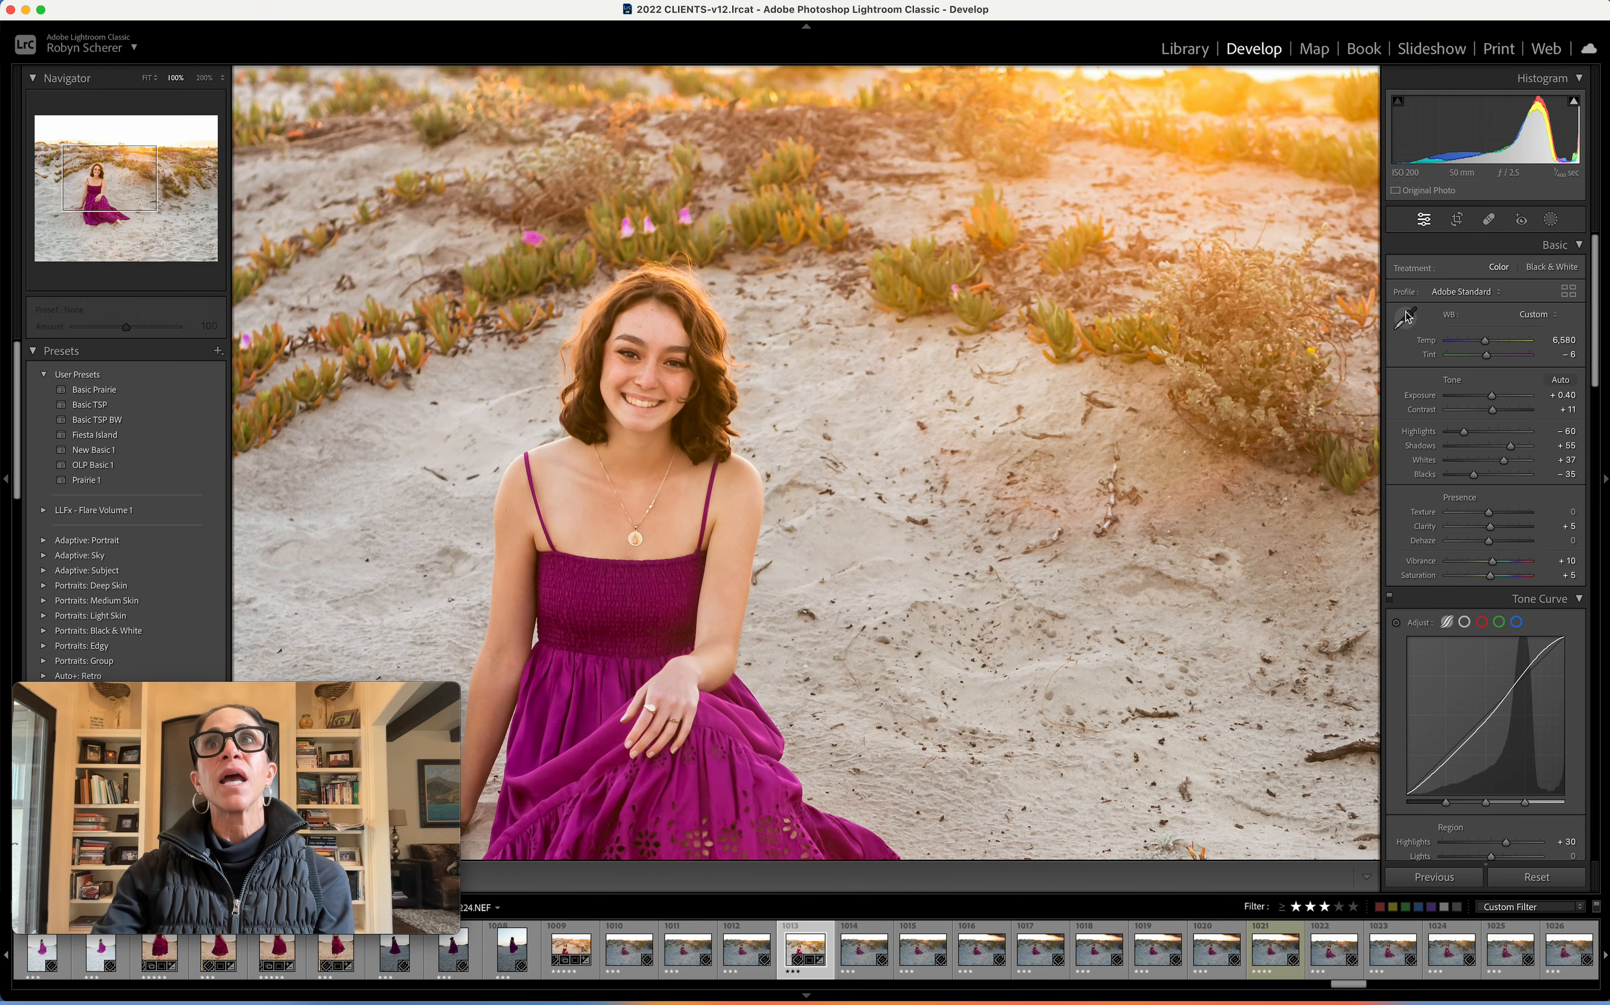
click(1403, 318)
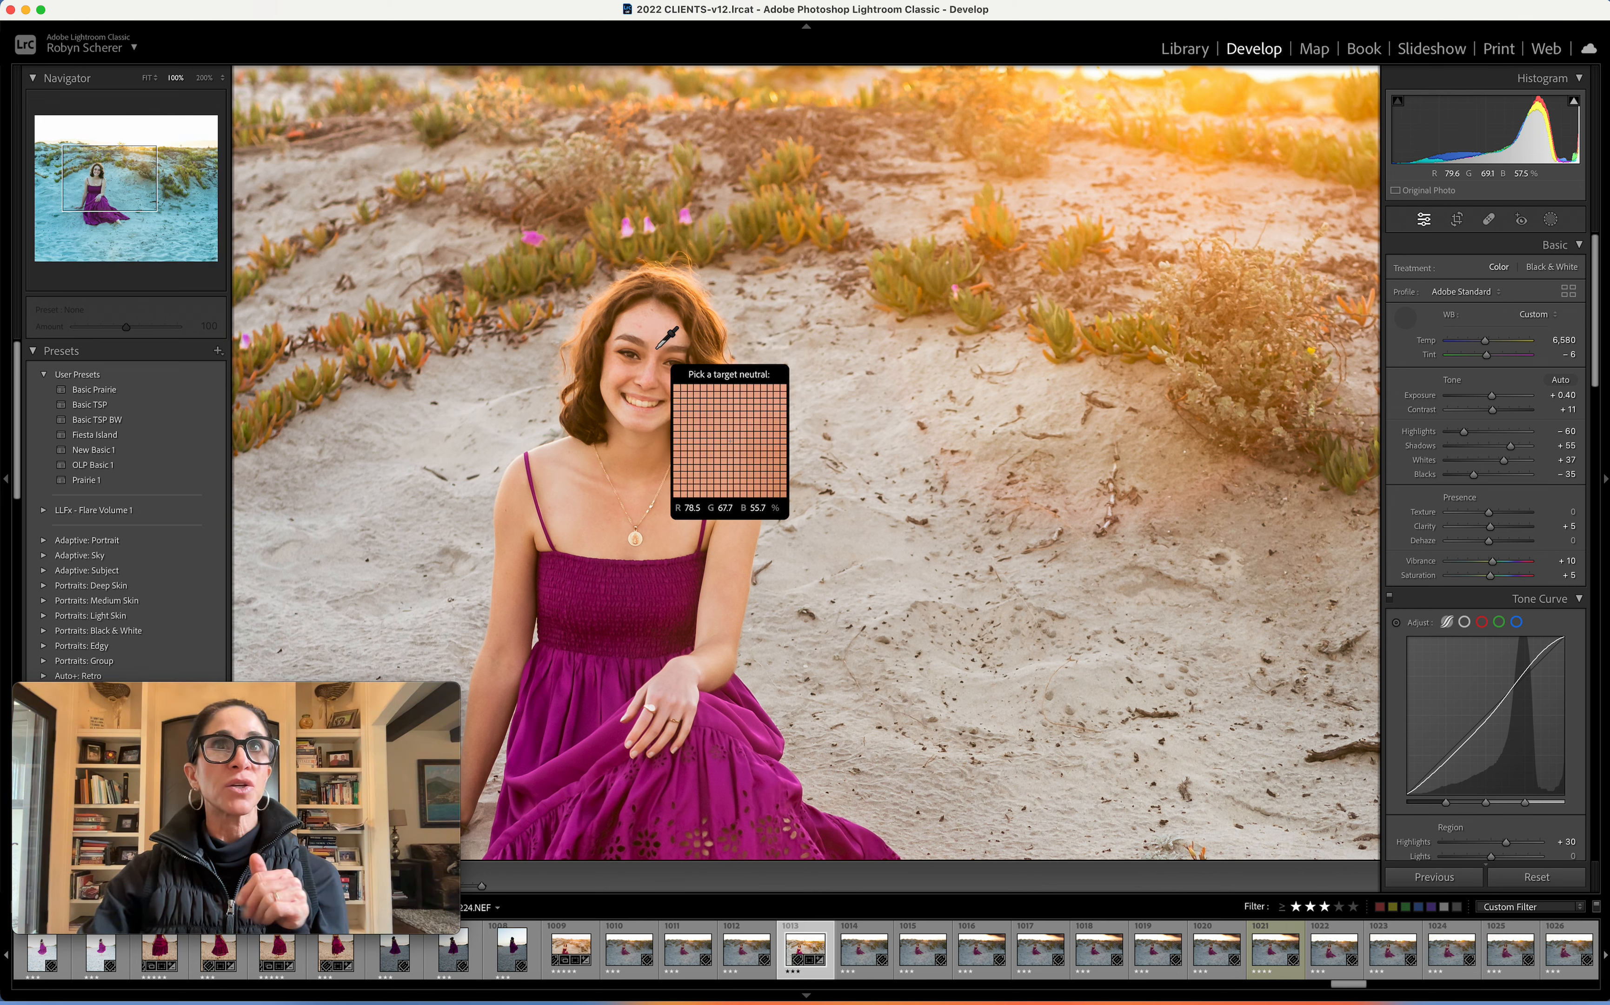
click(1406, 318)
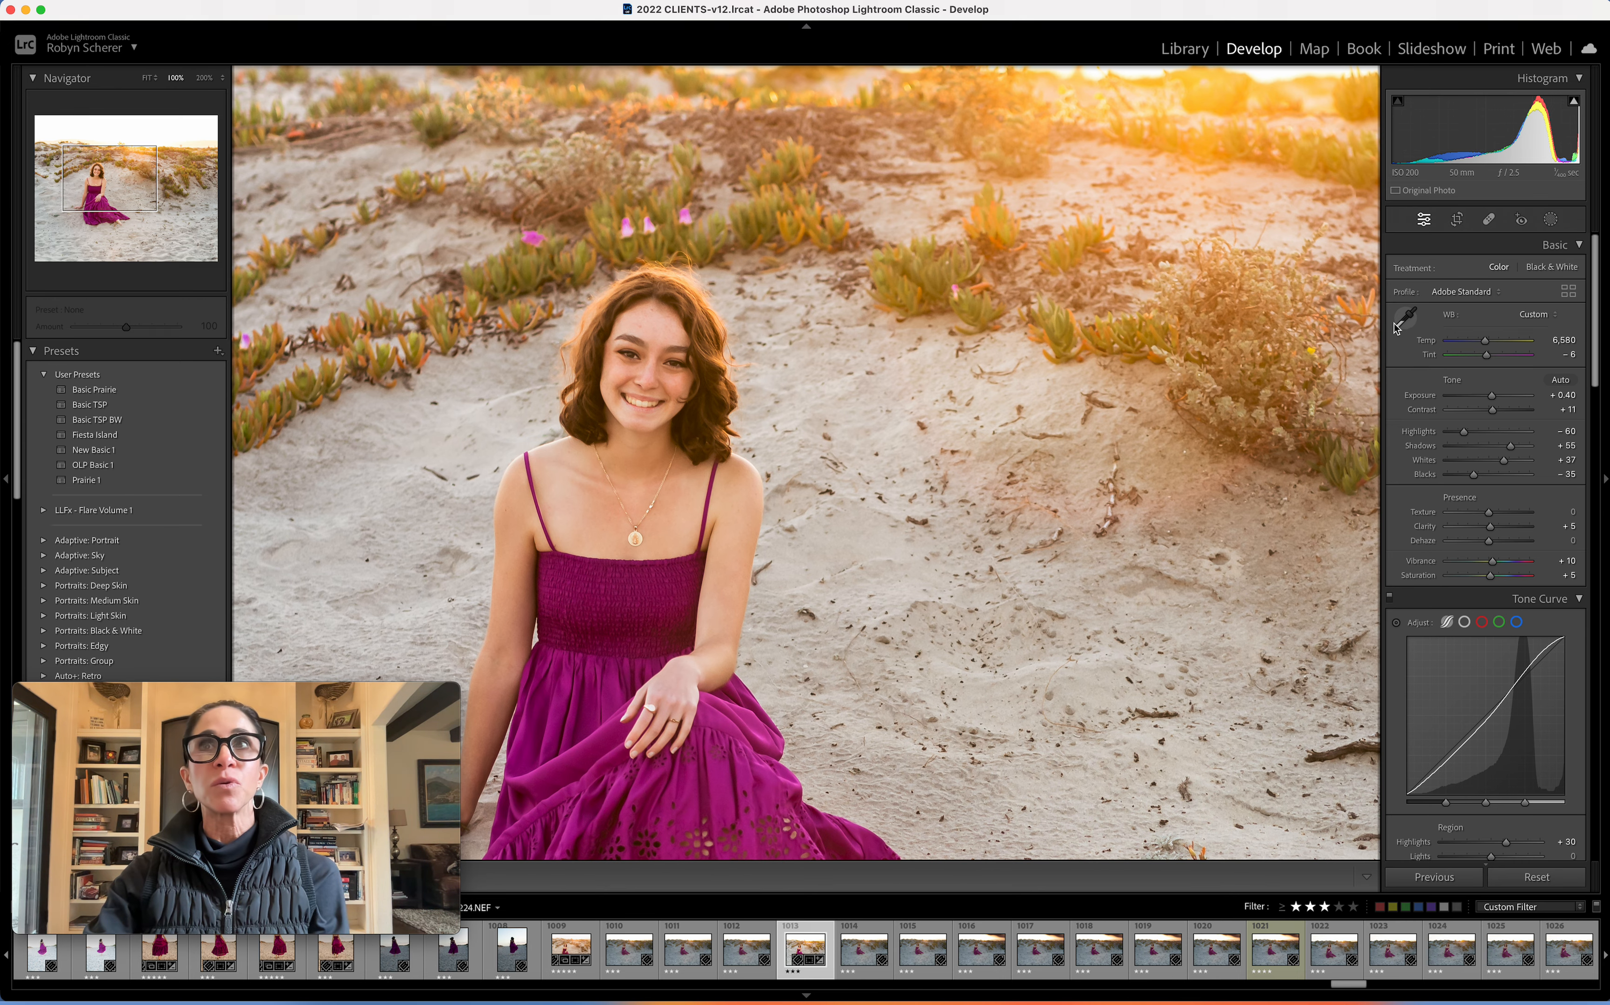
Step: Heal the blemish on the woman's forehead using a Heal brush of size 12
click(204, 78)
drag(289, 127, 469, 260)
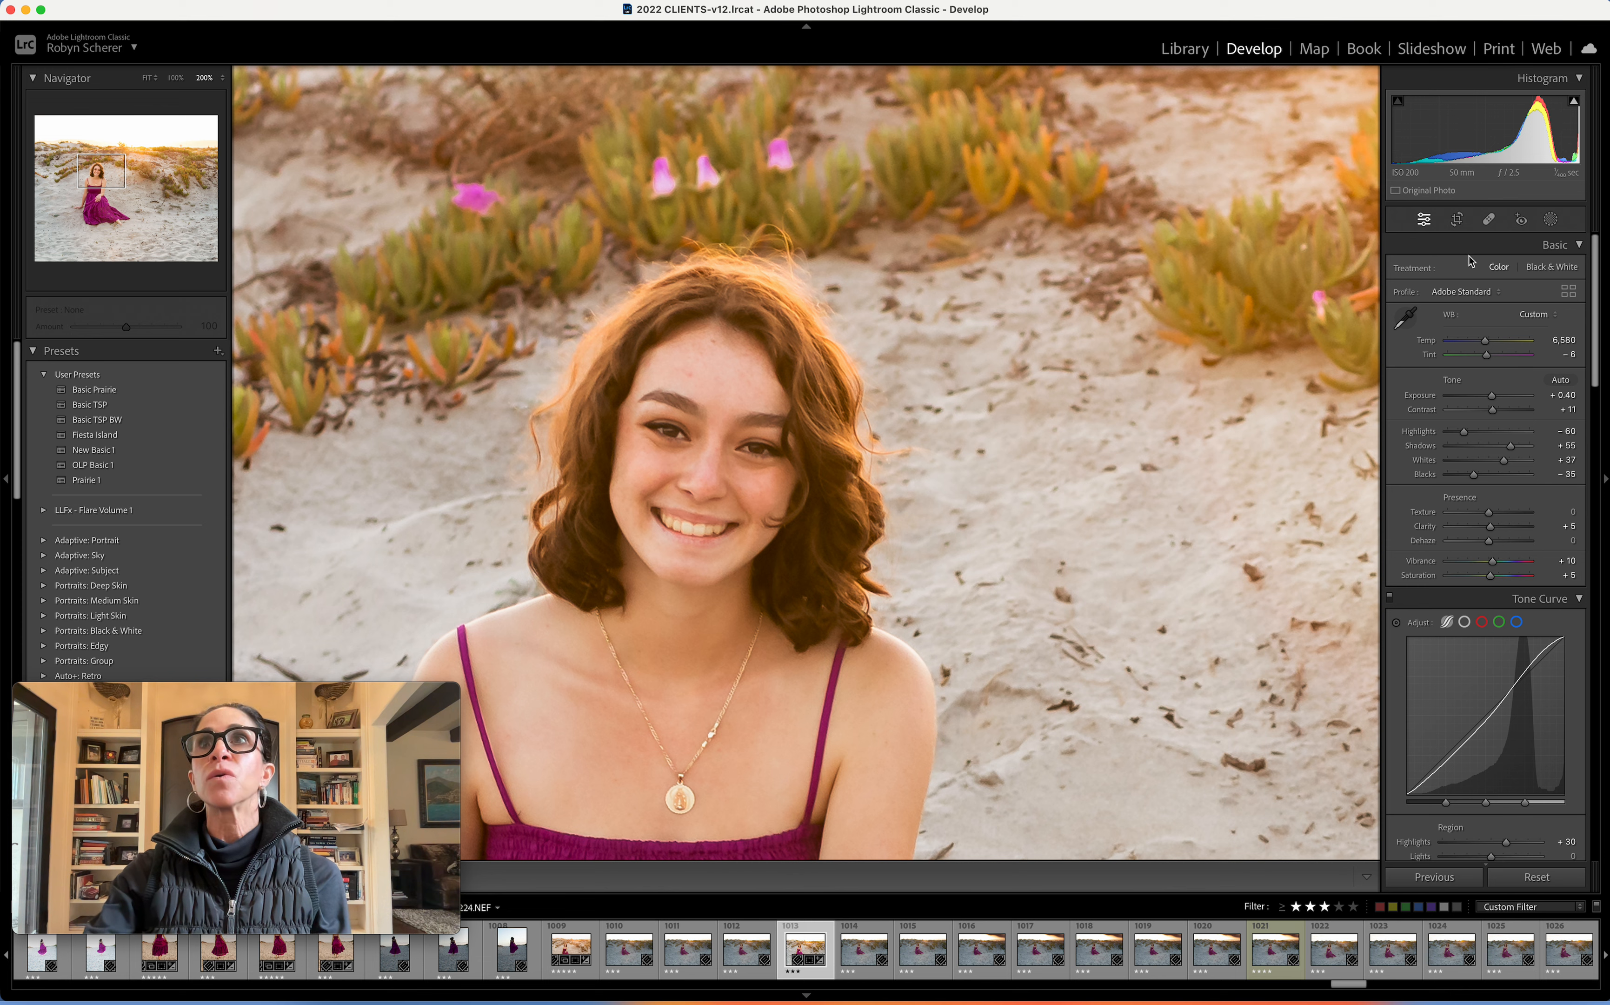
click(1488, 221)
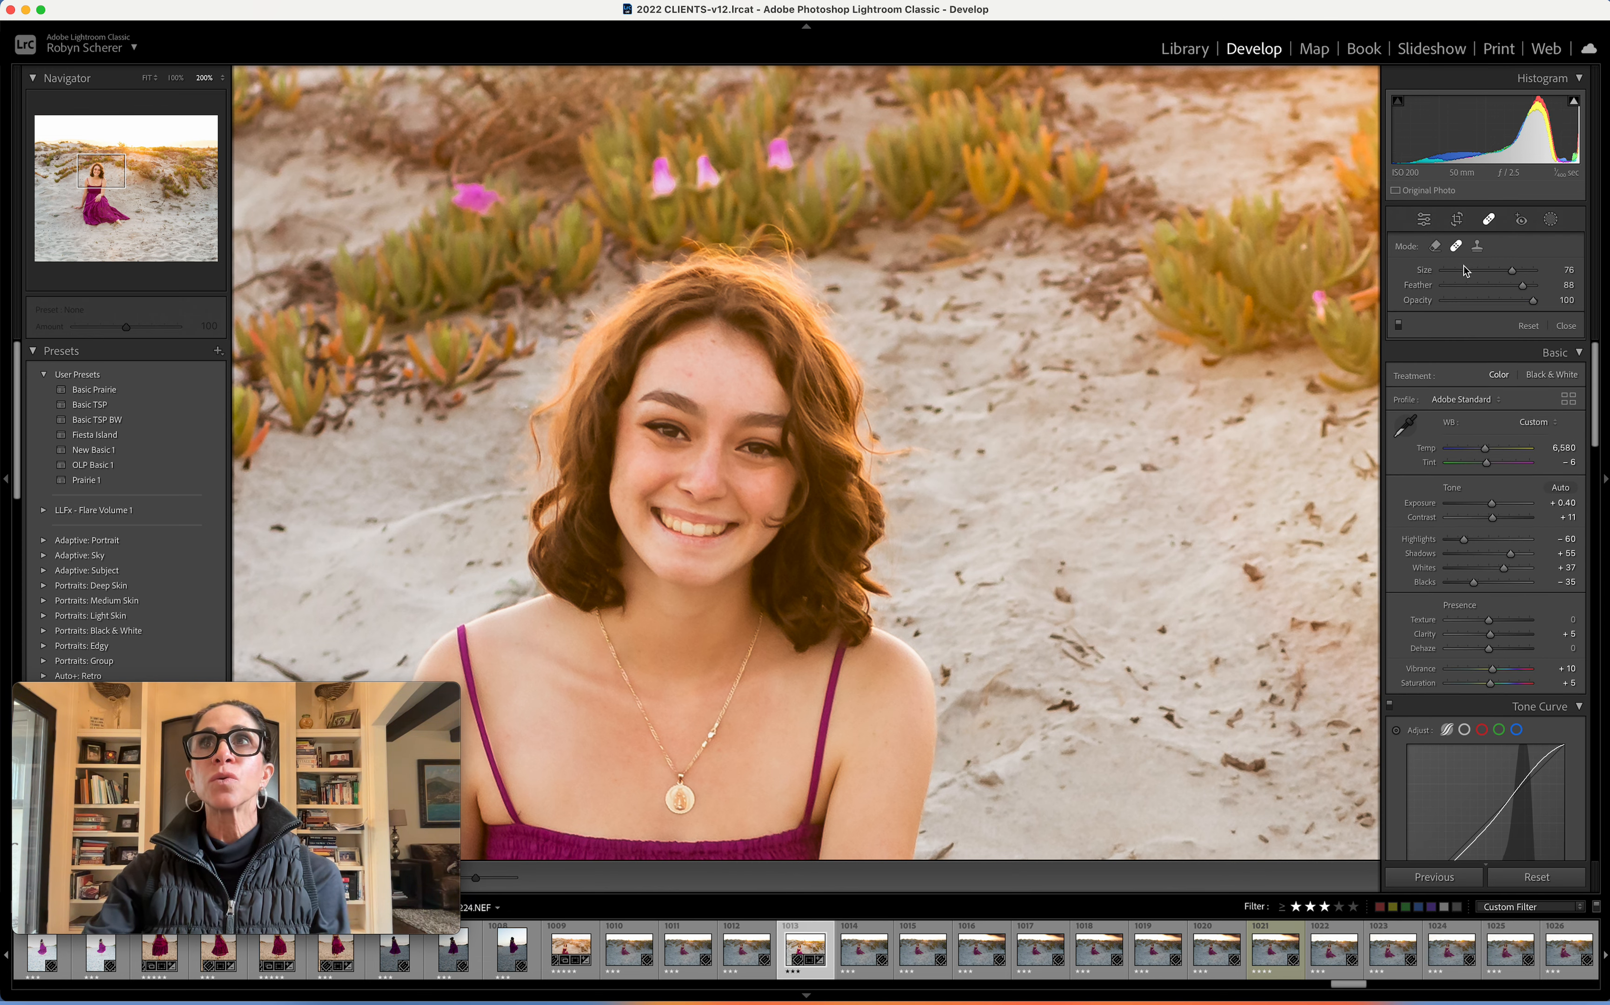
drag(1464, 272, 1454, 271)
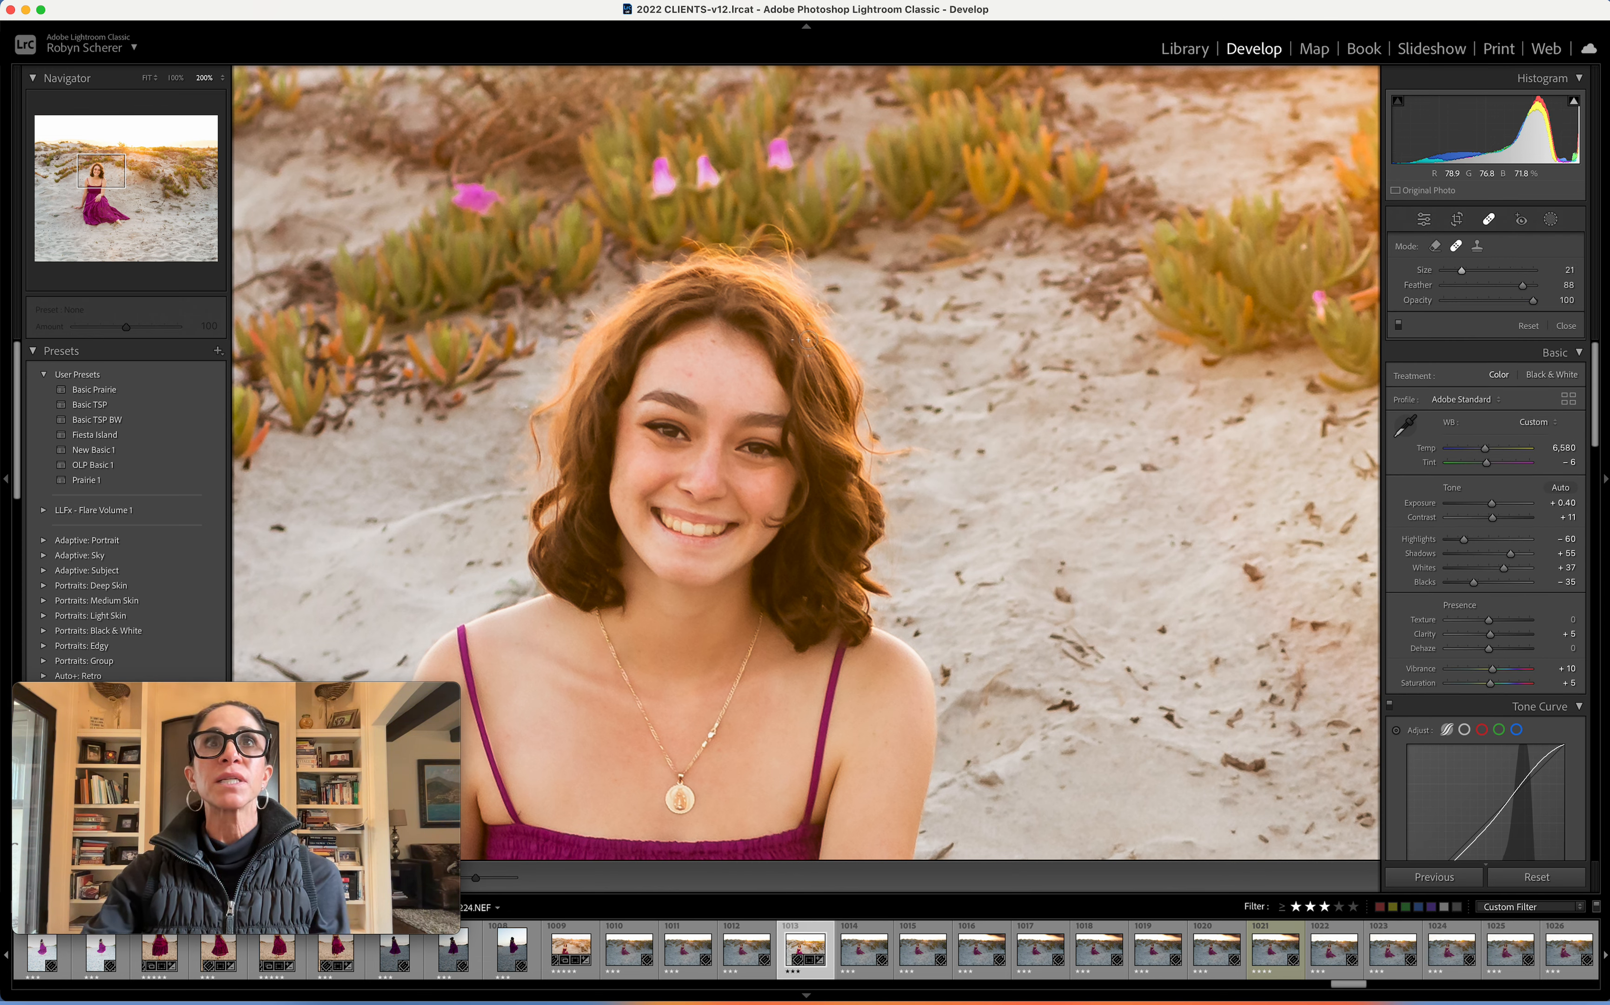
click(688, 374)
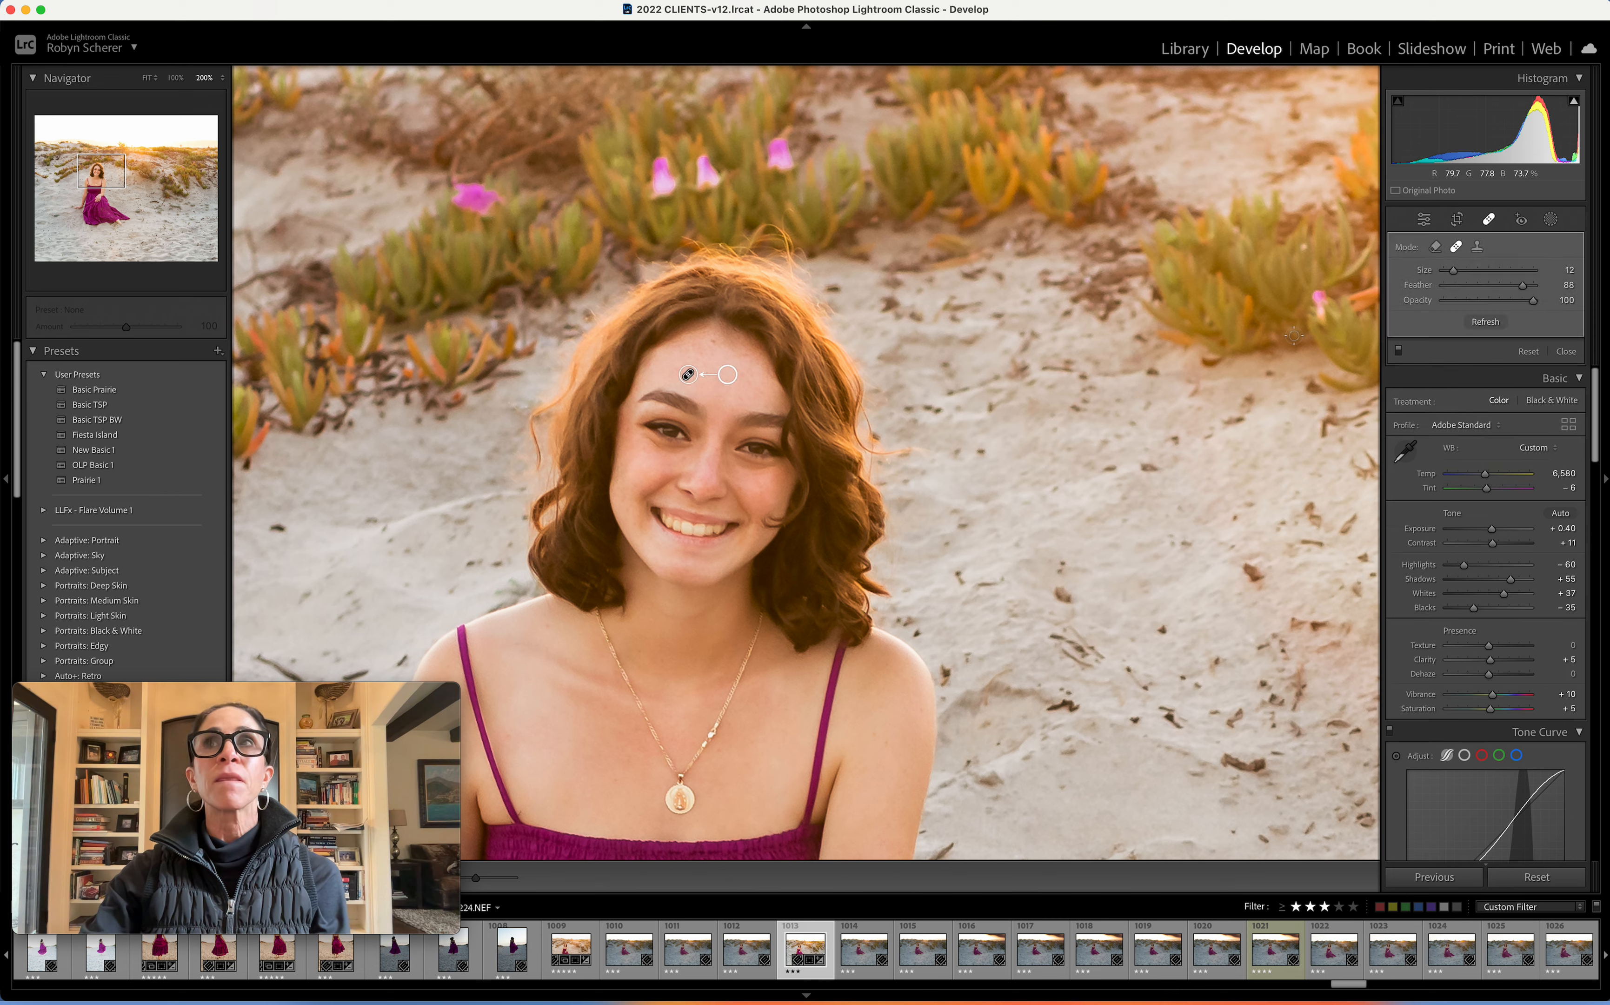
Step: Create a brush mask with the Skin 30 preset and paint it over the woman's face, chest and shoulder skin to smooth it
click(1551, 219)
click(1431, 365)
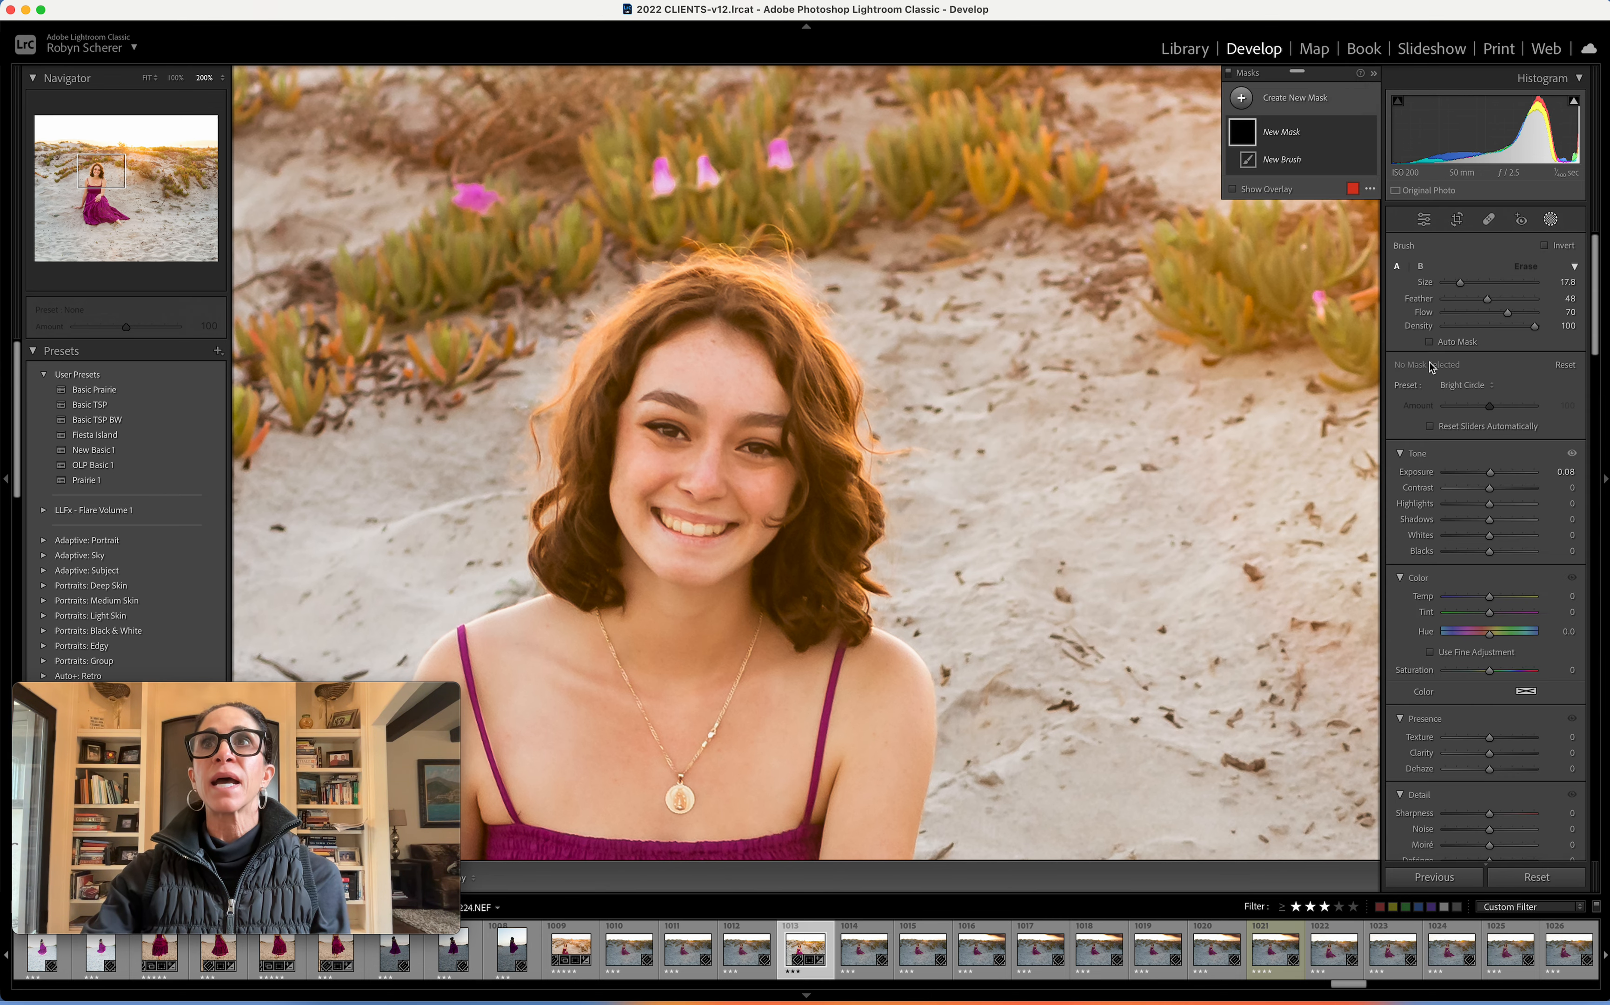
click(1479, 386)
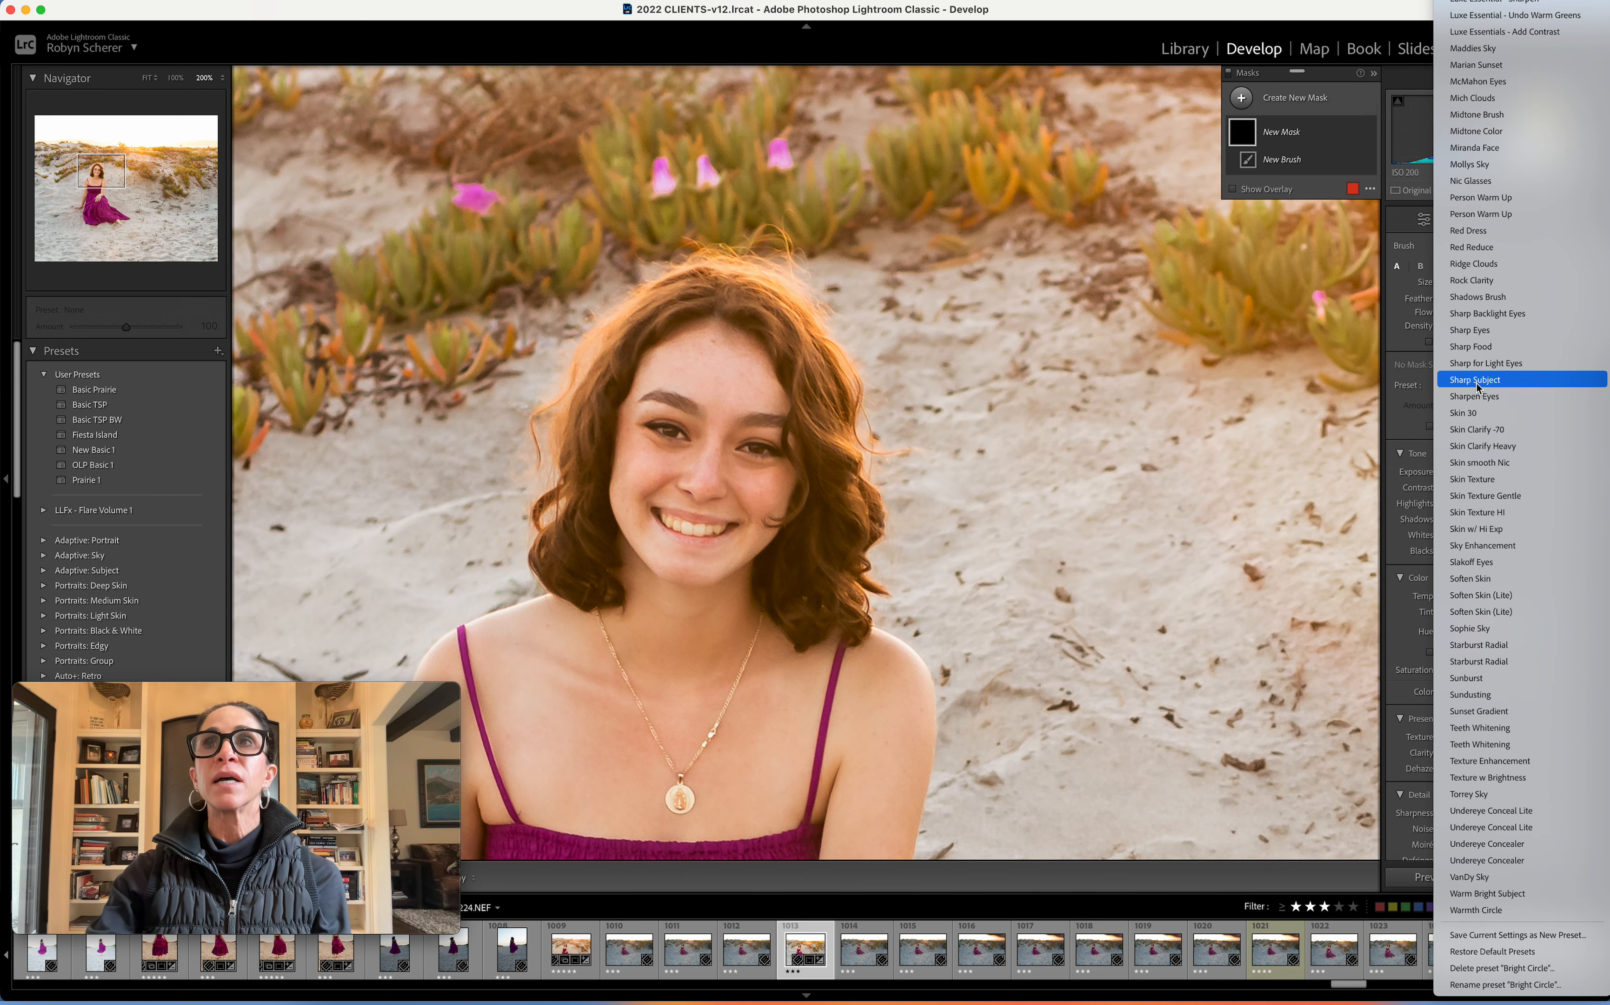
click(1474, 414)
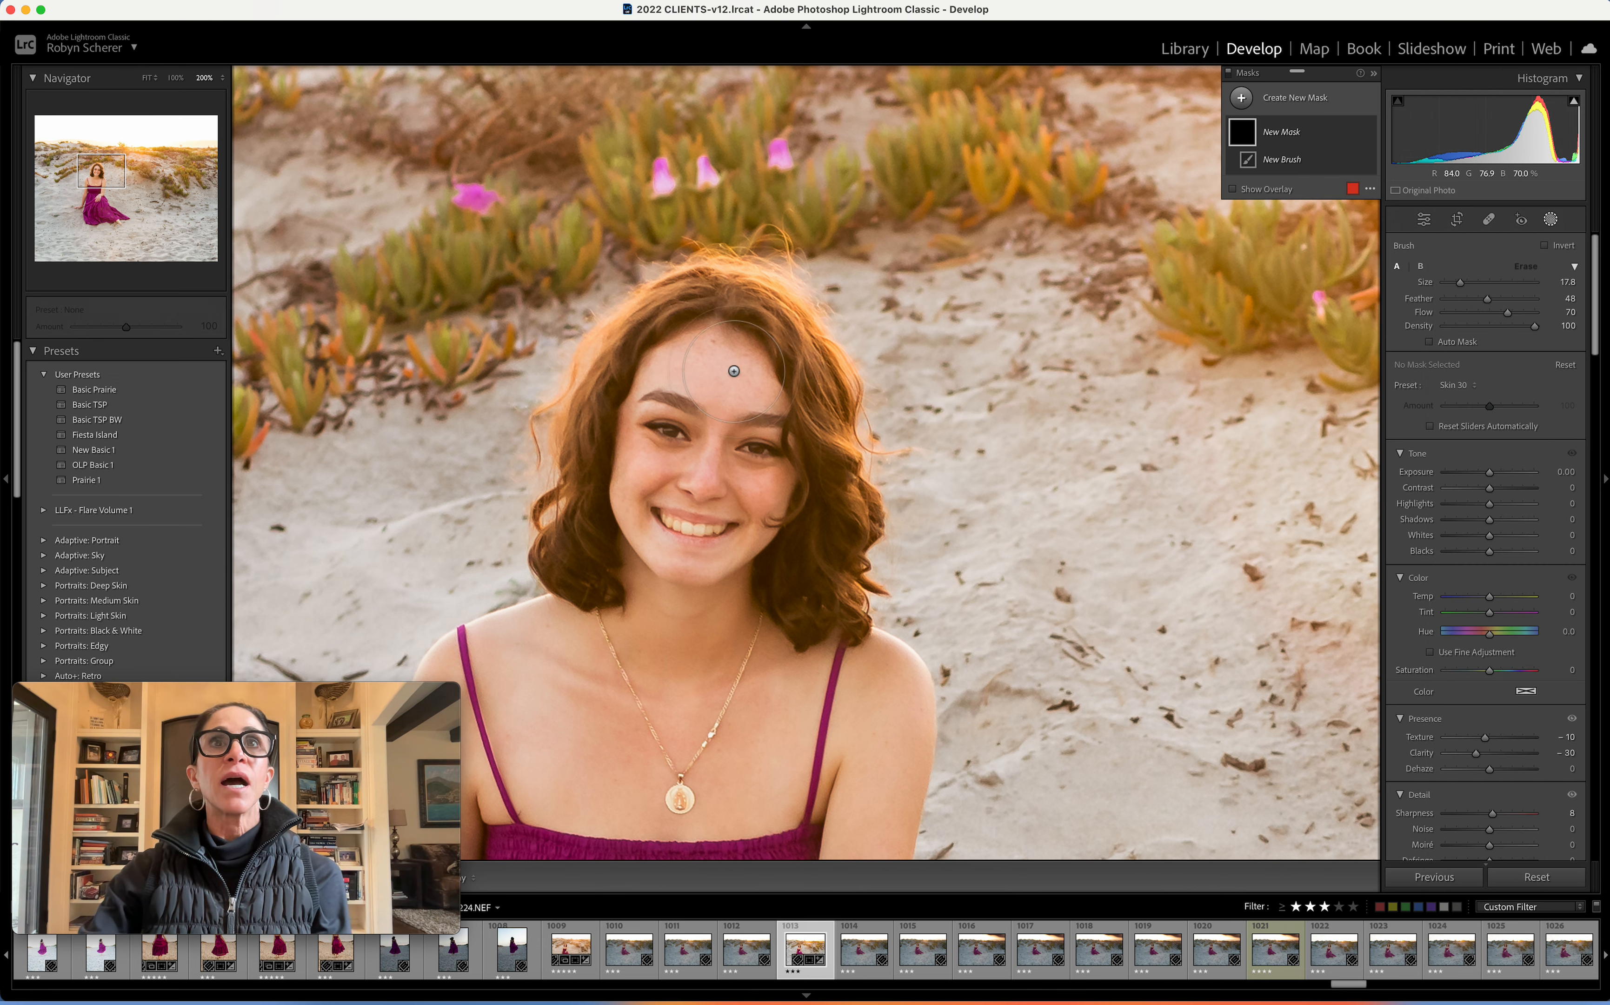
mouse_move(736, 375)
mouse_down()
mouse_move(645, 371)
mouse_move(600, 430)
mouse_move(631, 460)
mouse_move(714, 431)
mouse_up()
key(bracketleft)
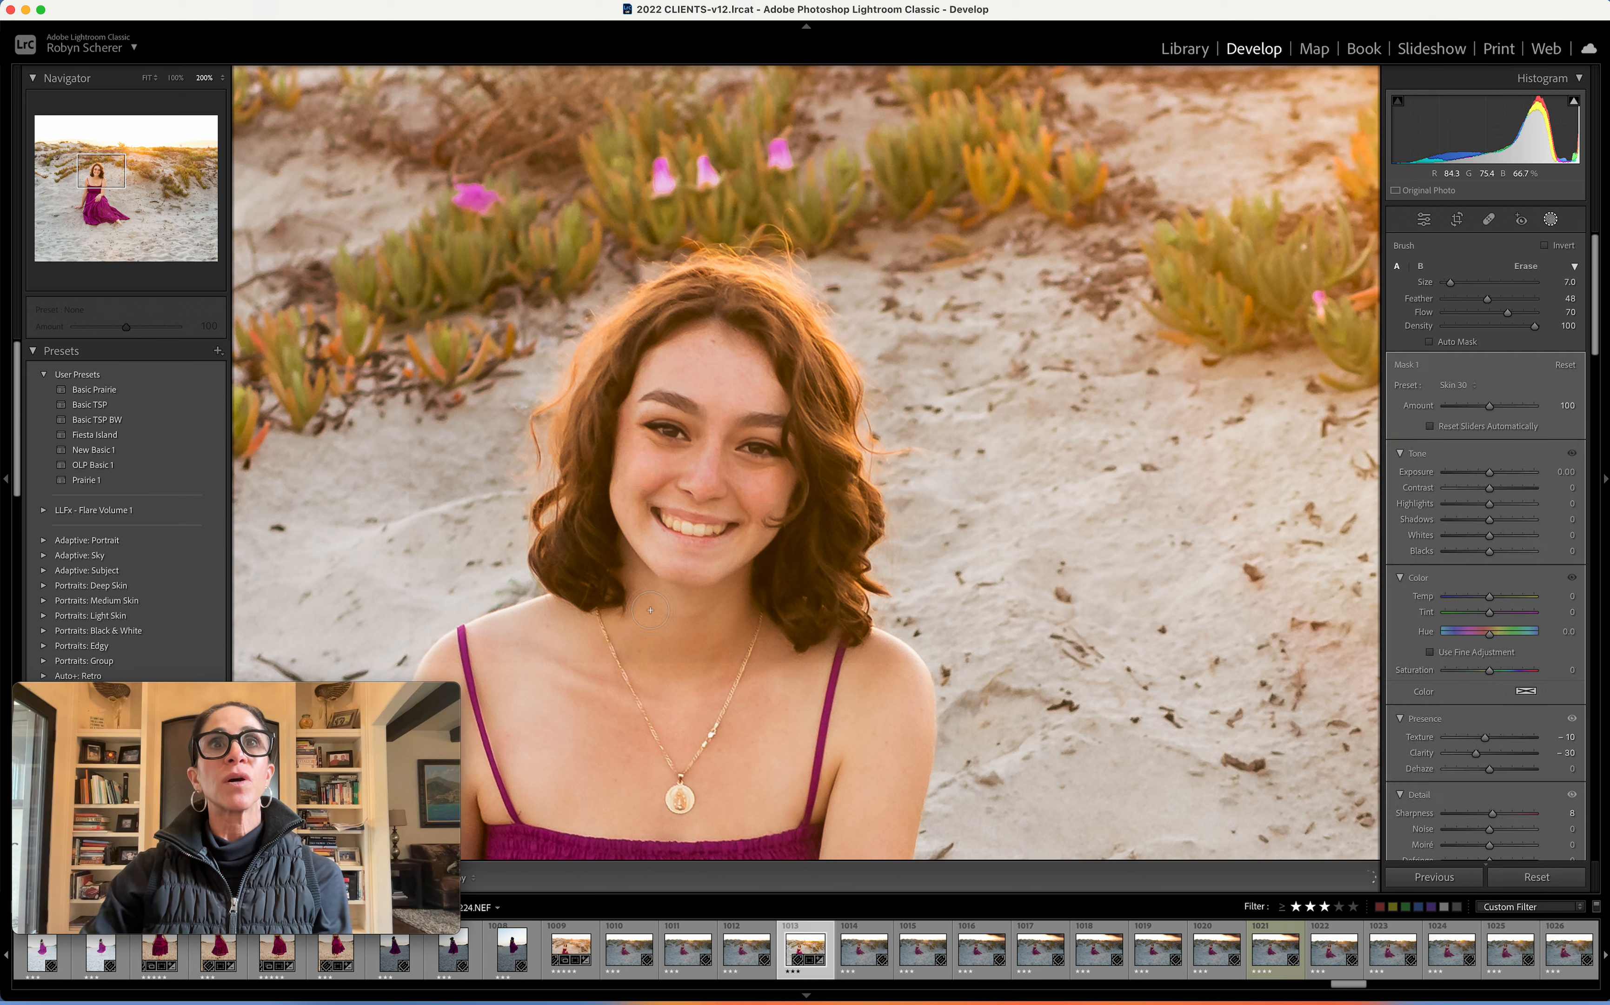
key(bracketright)
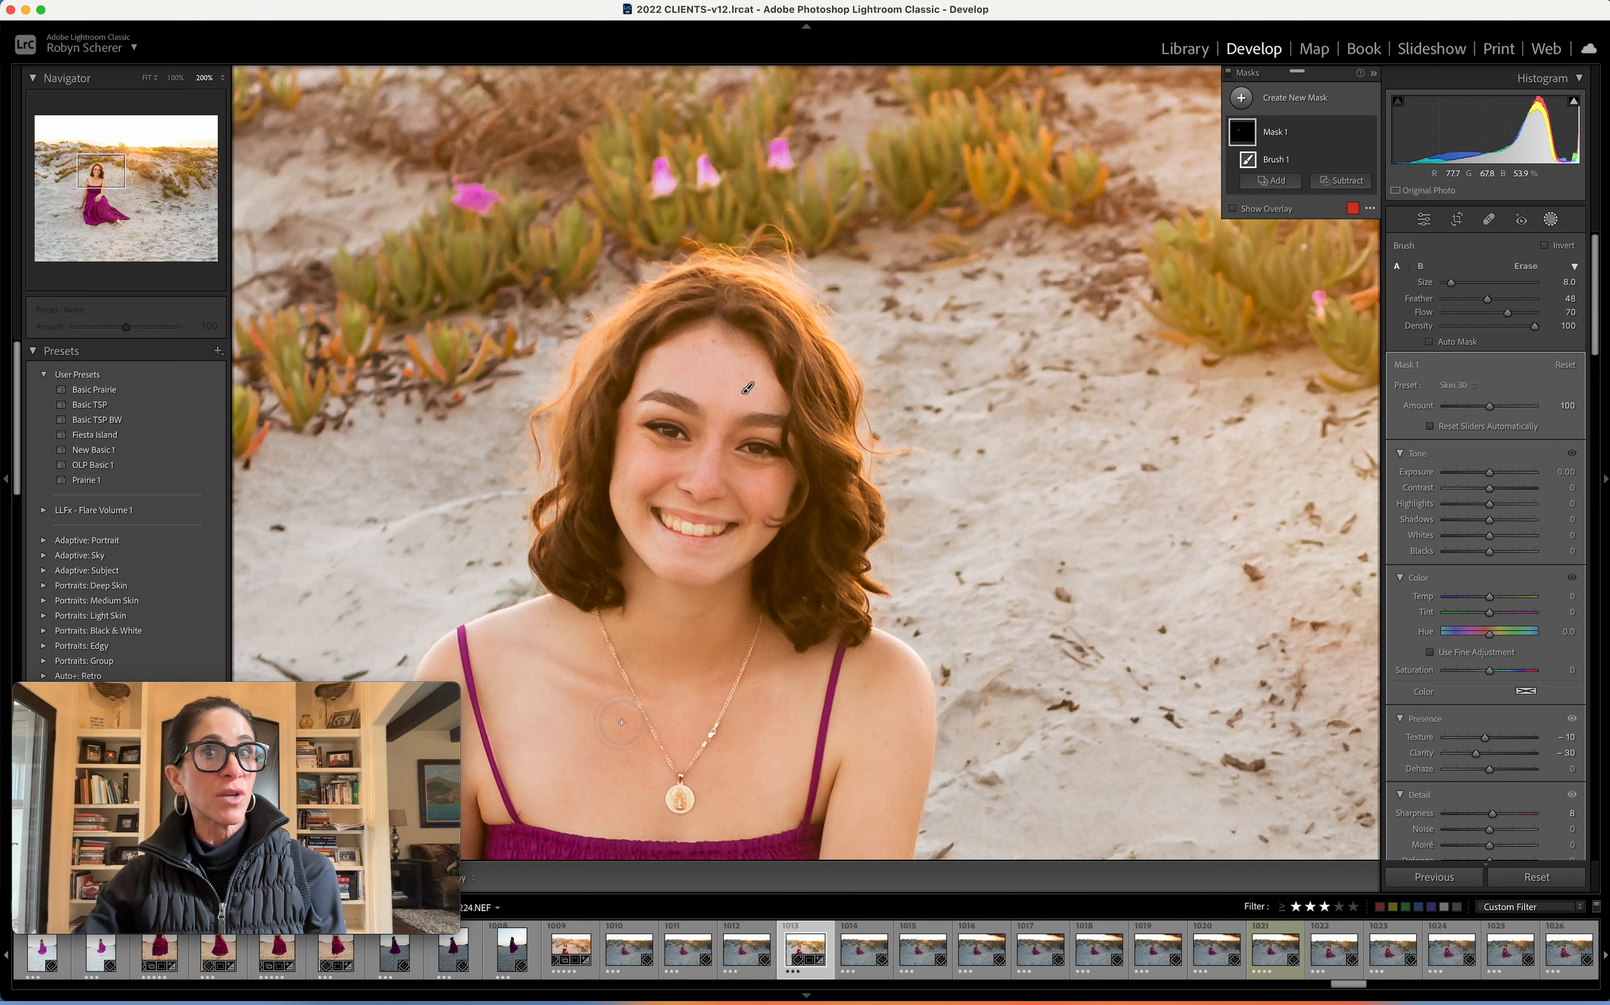
mouse_move(622, 722)
mouse_down()
mouse_move(539, 653)
mouse_move(585, 695)
mouse_up()
mouse_move(744, 692)
mouse_down()
mouse_move(782, 685)
mouse_move(776, 730)
mouse_up()
drag(898, 704, 793, 546)
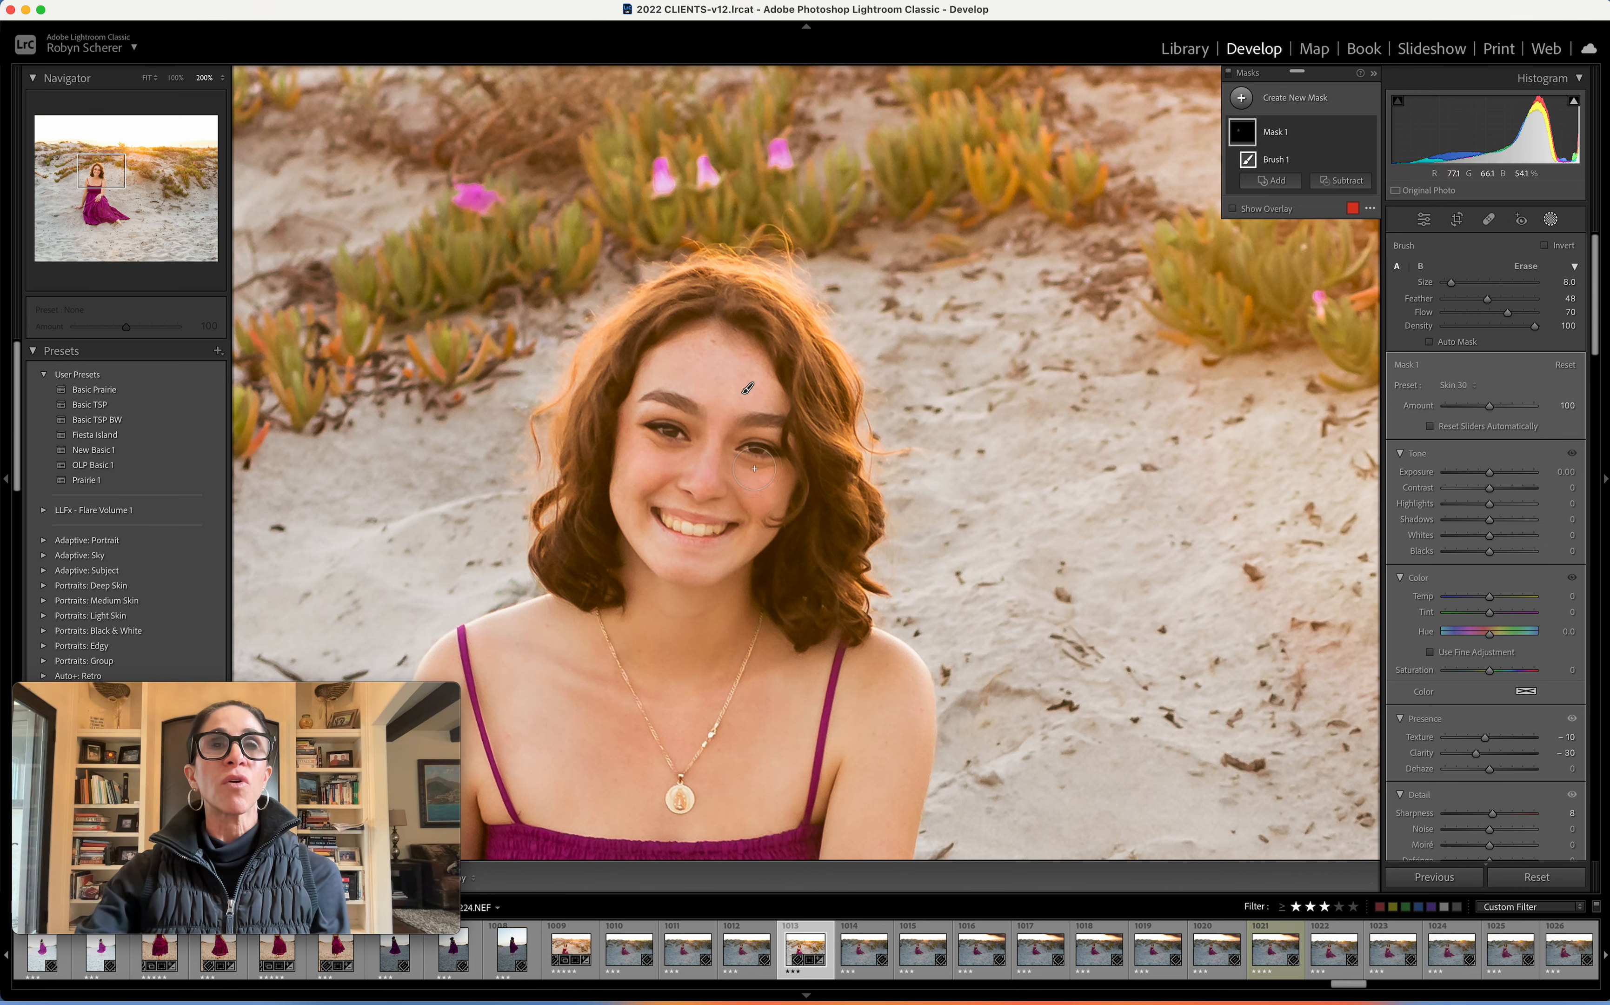
Step: Add a second brush mask with the Sharp Eyes preset, paint it over the woman's eyes and close masking
click(1292, 98)
click(1310, 237)
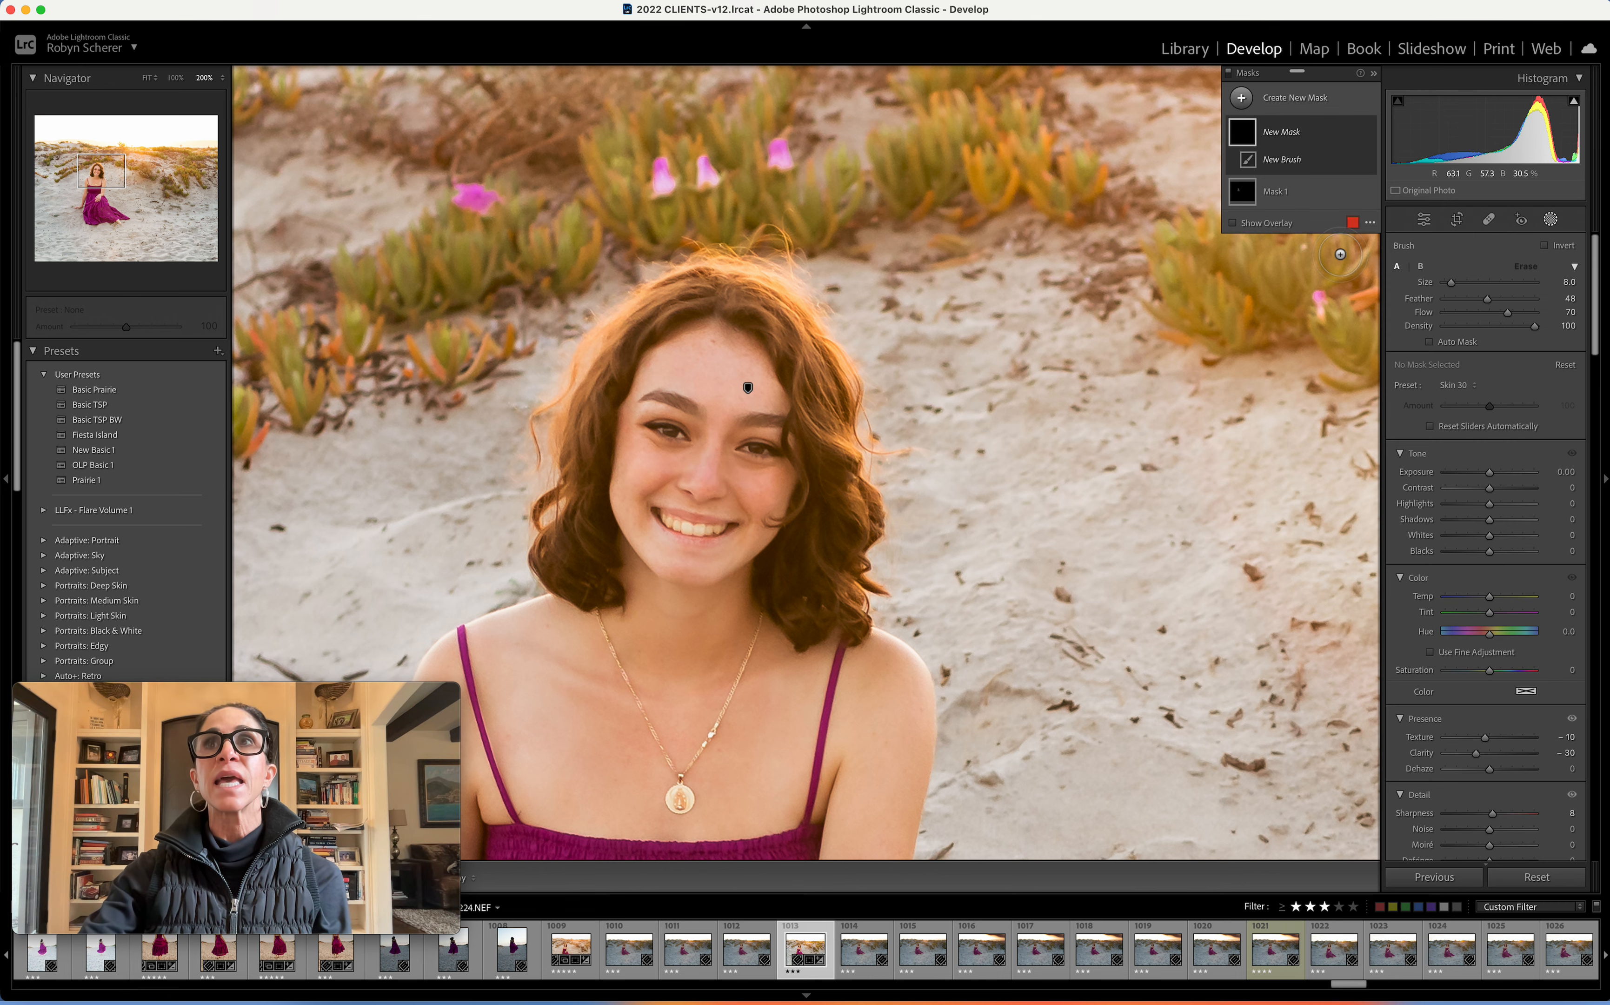
click(1471, 385)
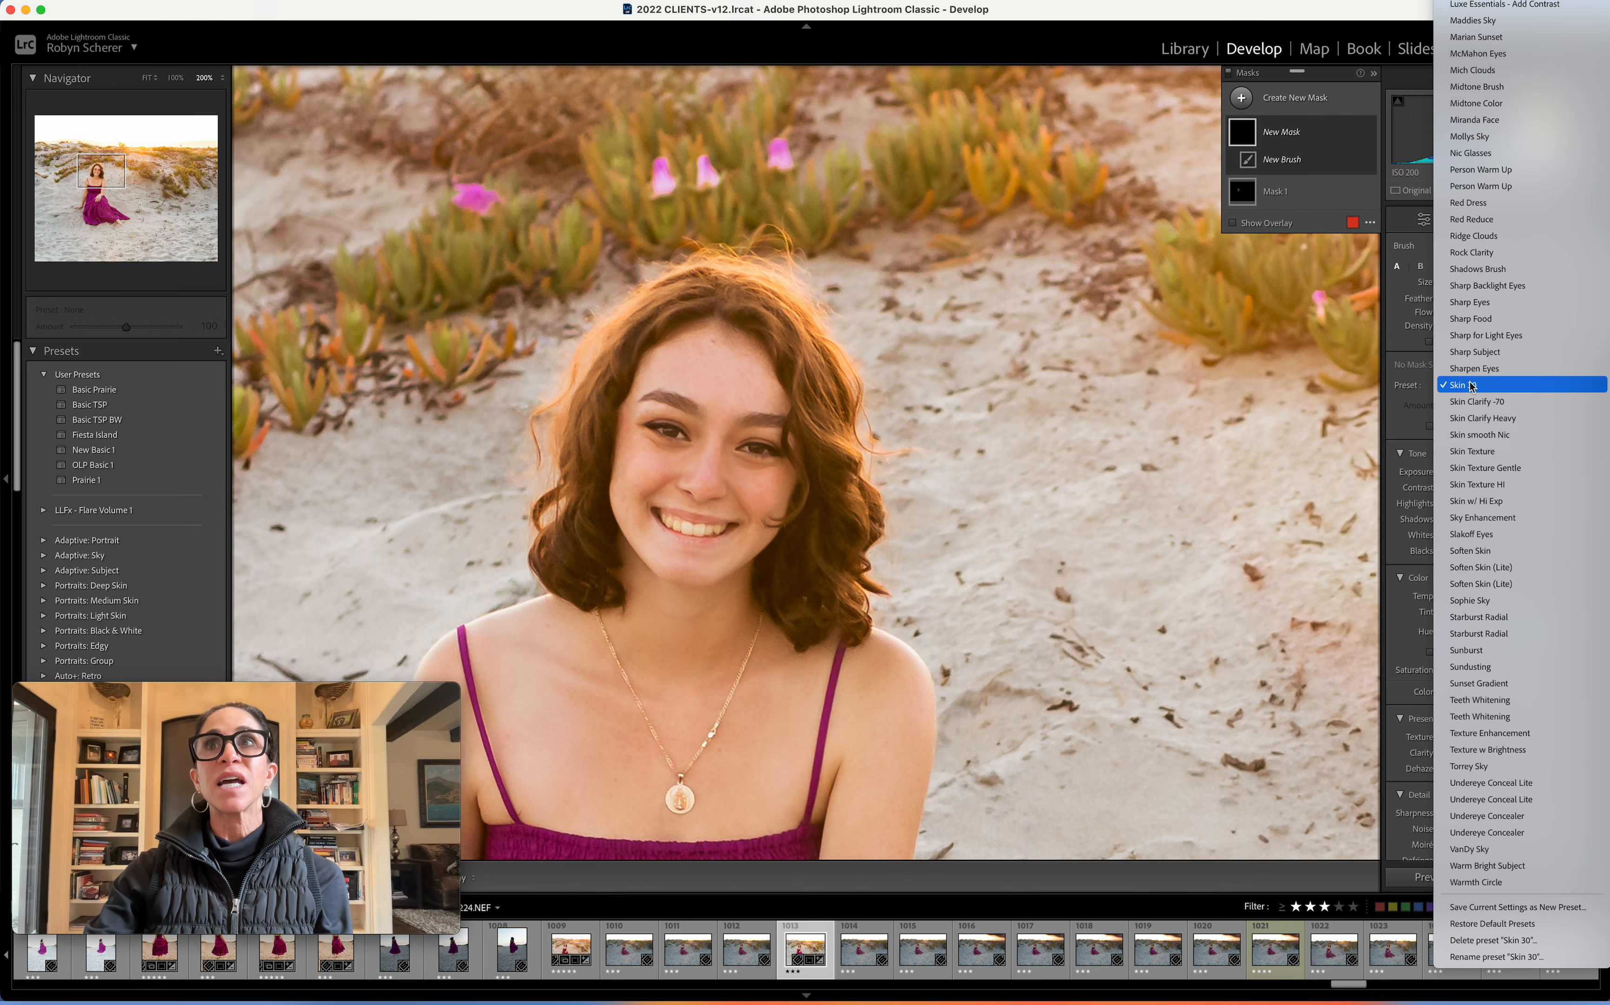
click(1478, 304)
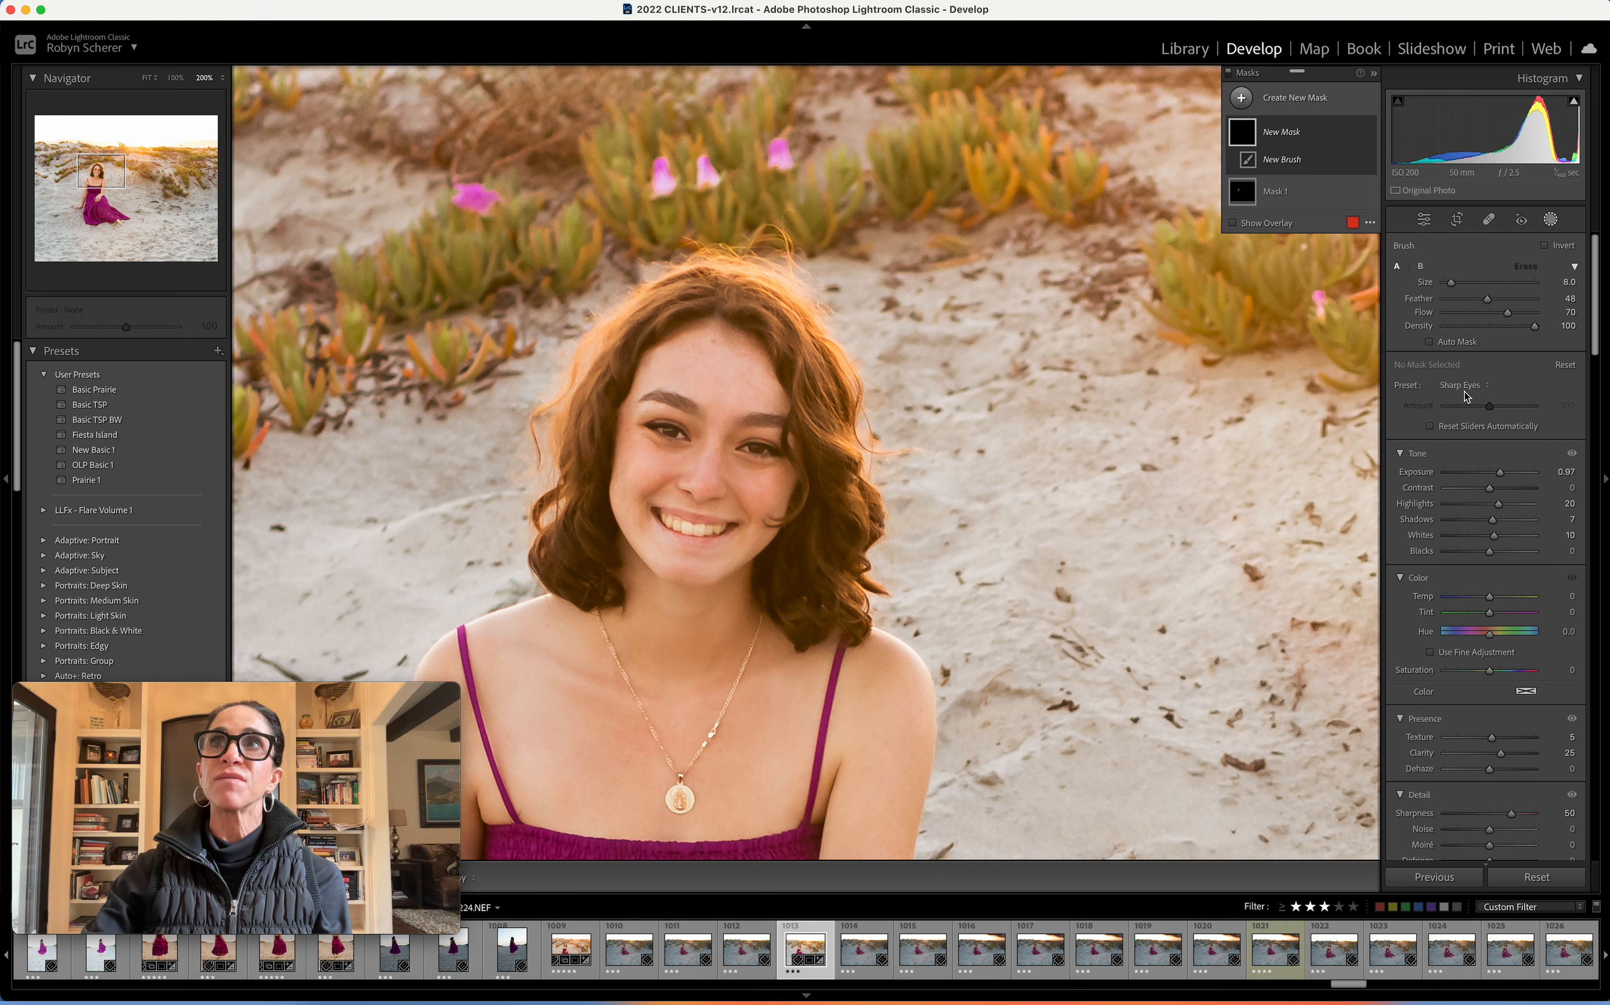
drag(749, 449, 777, 450)
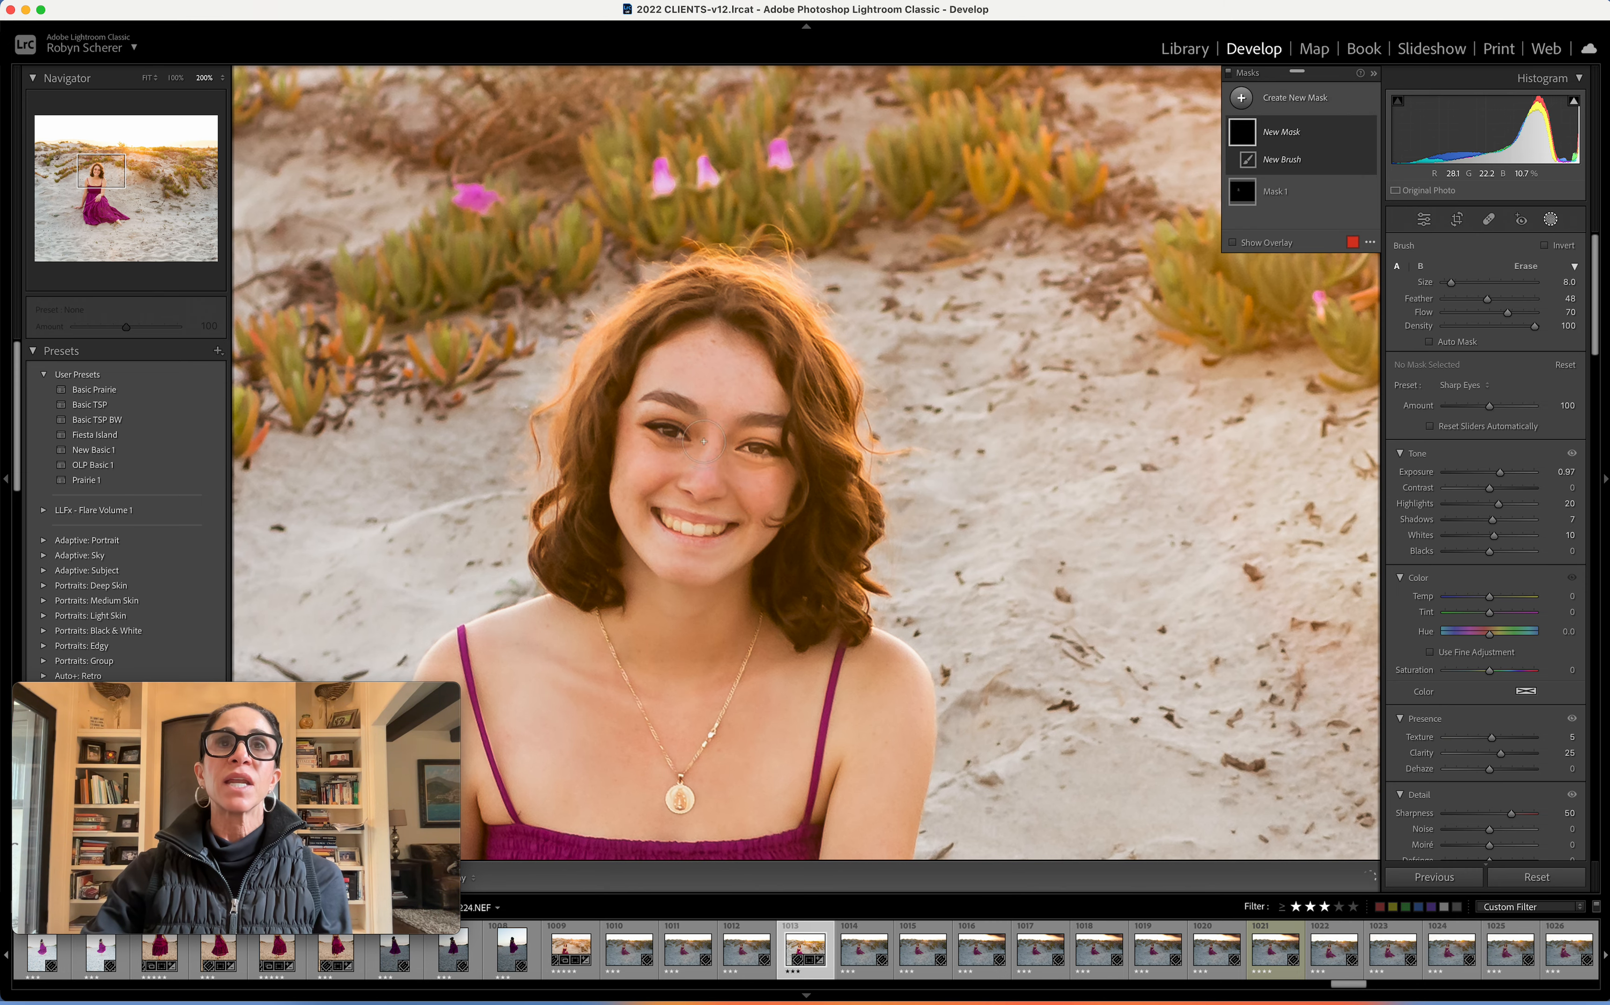
click(1550, 220)
click(1252, 412)
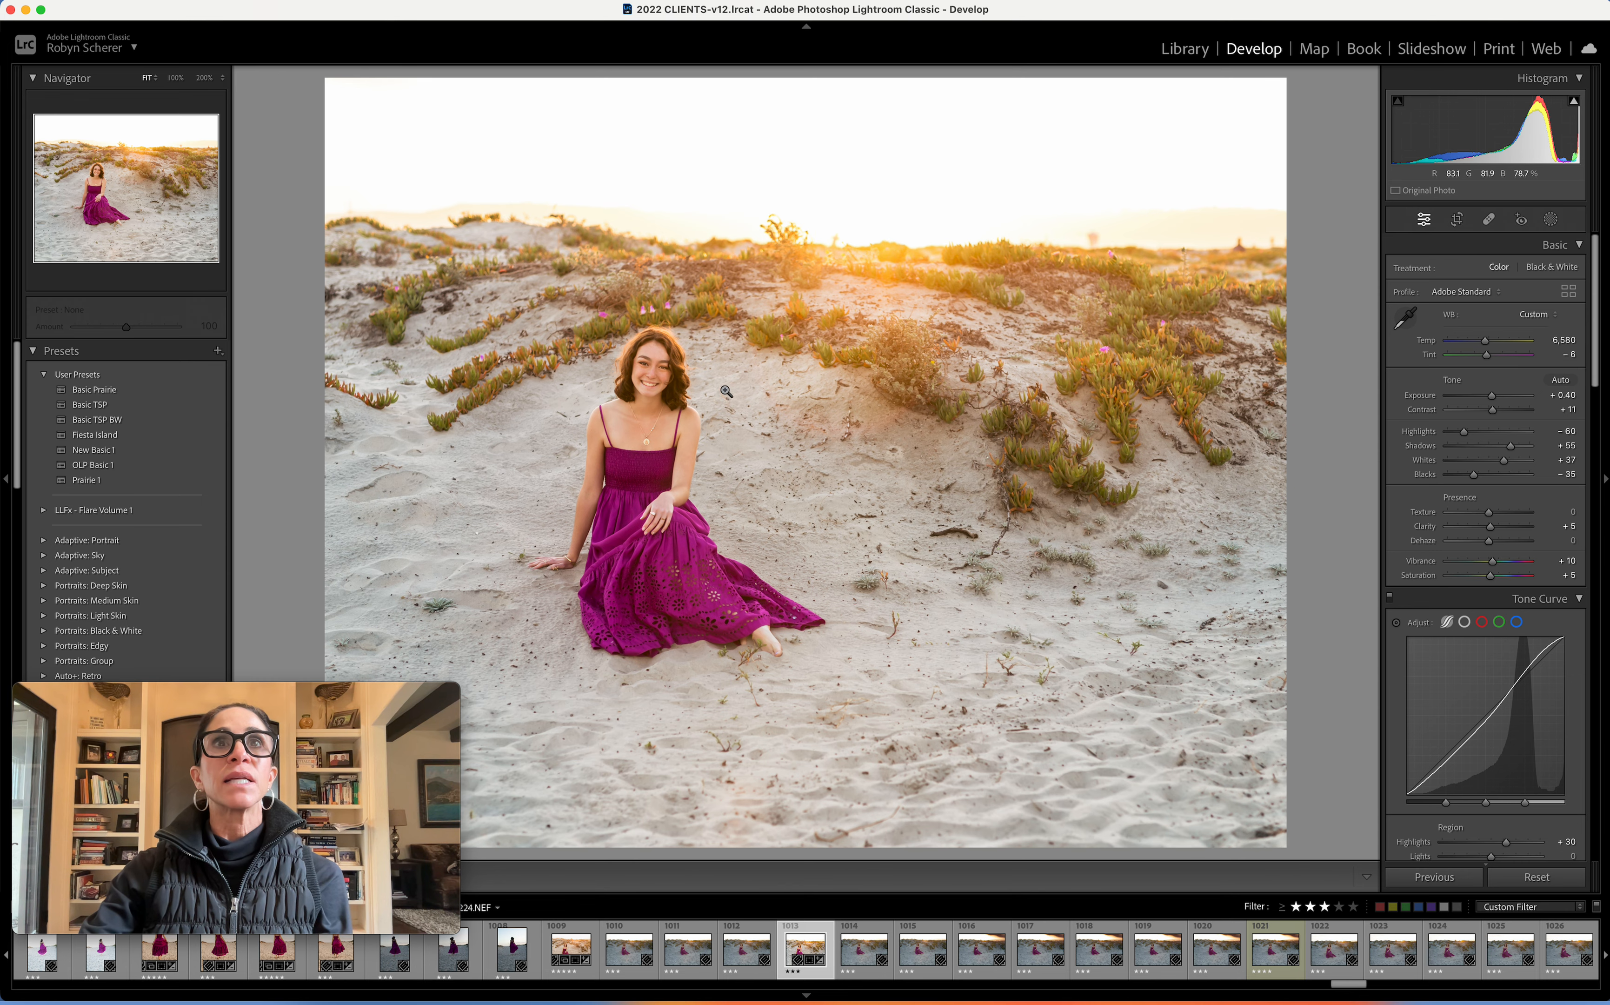
Step: Set the exposure of the eye mask to 0.77, close masking and return to the full photo
click(648, 370)
click(1551, 219)
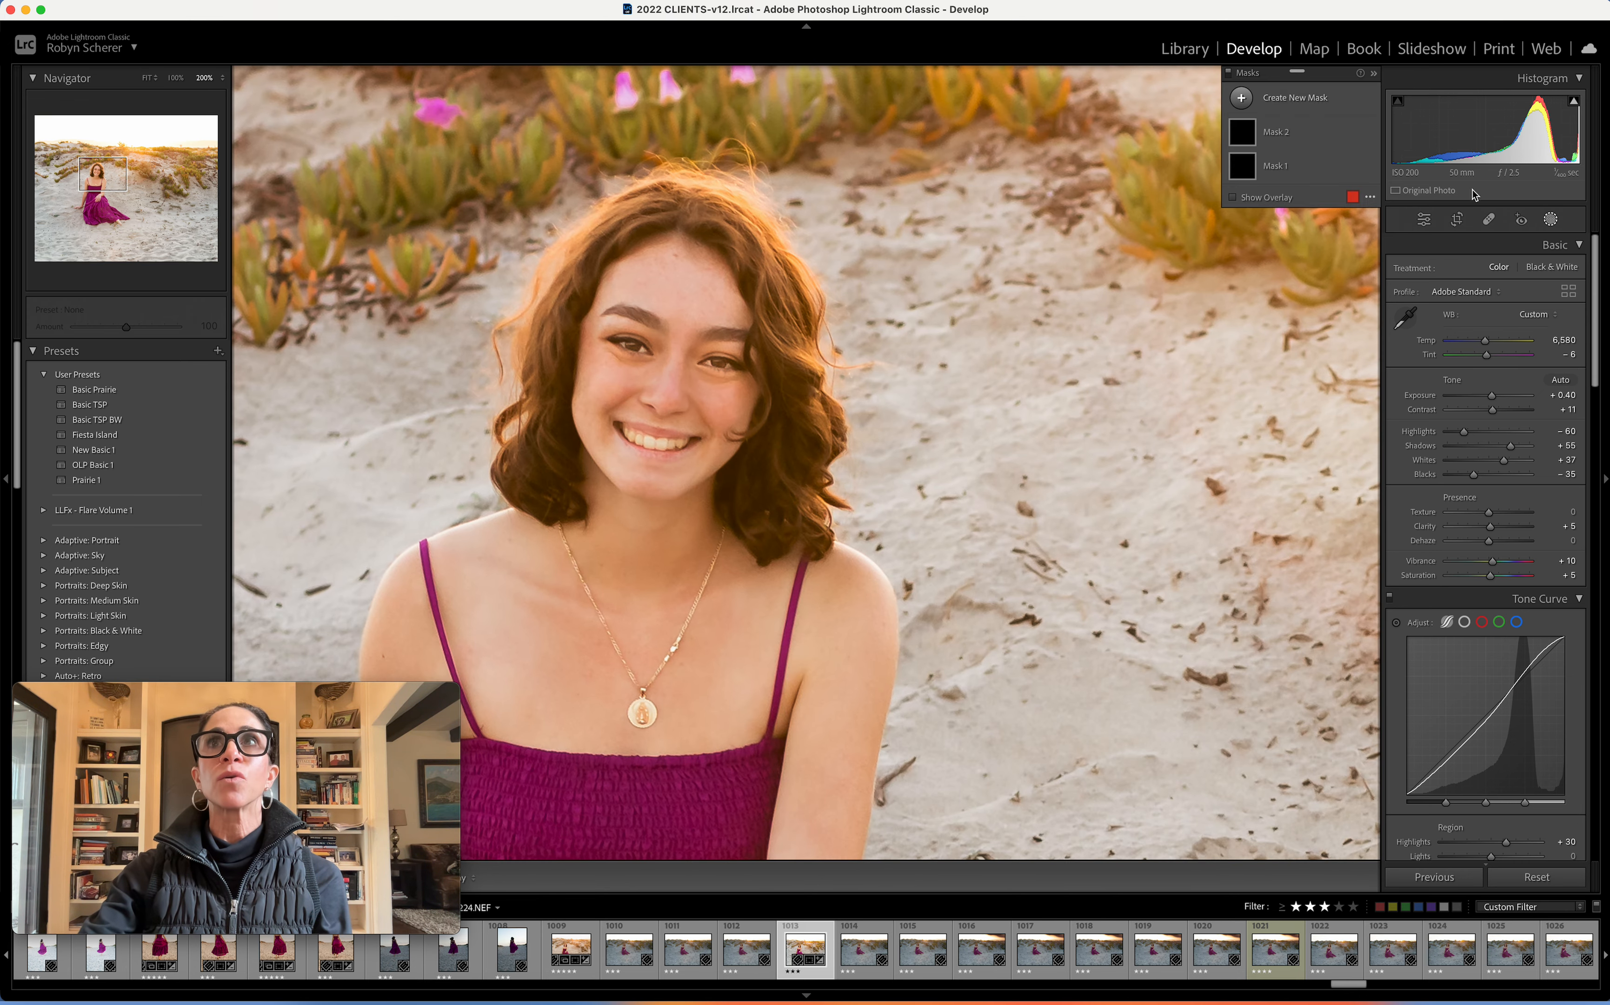
click(711, 361)
click(1565, 471)
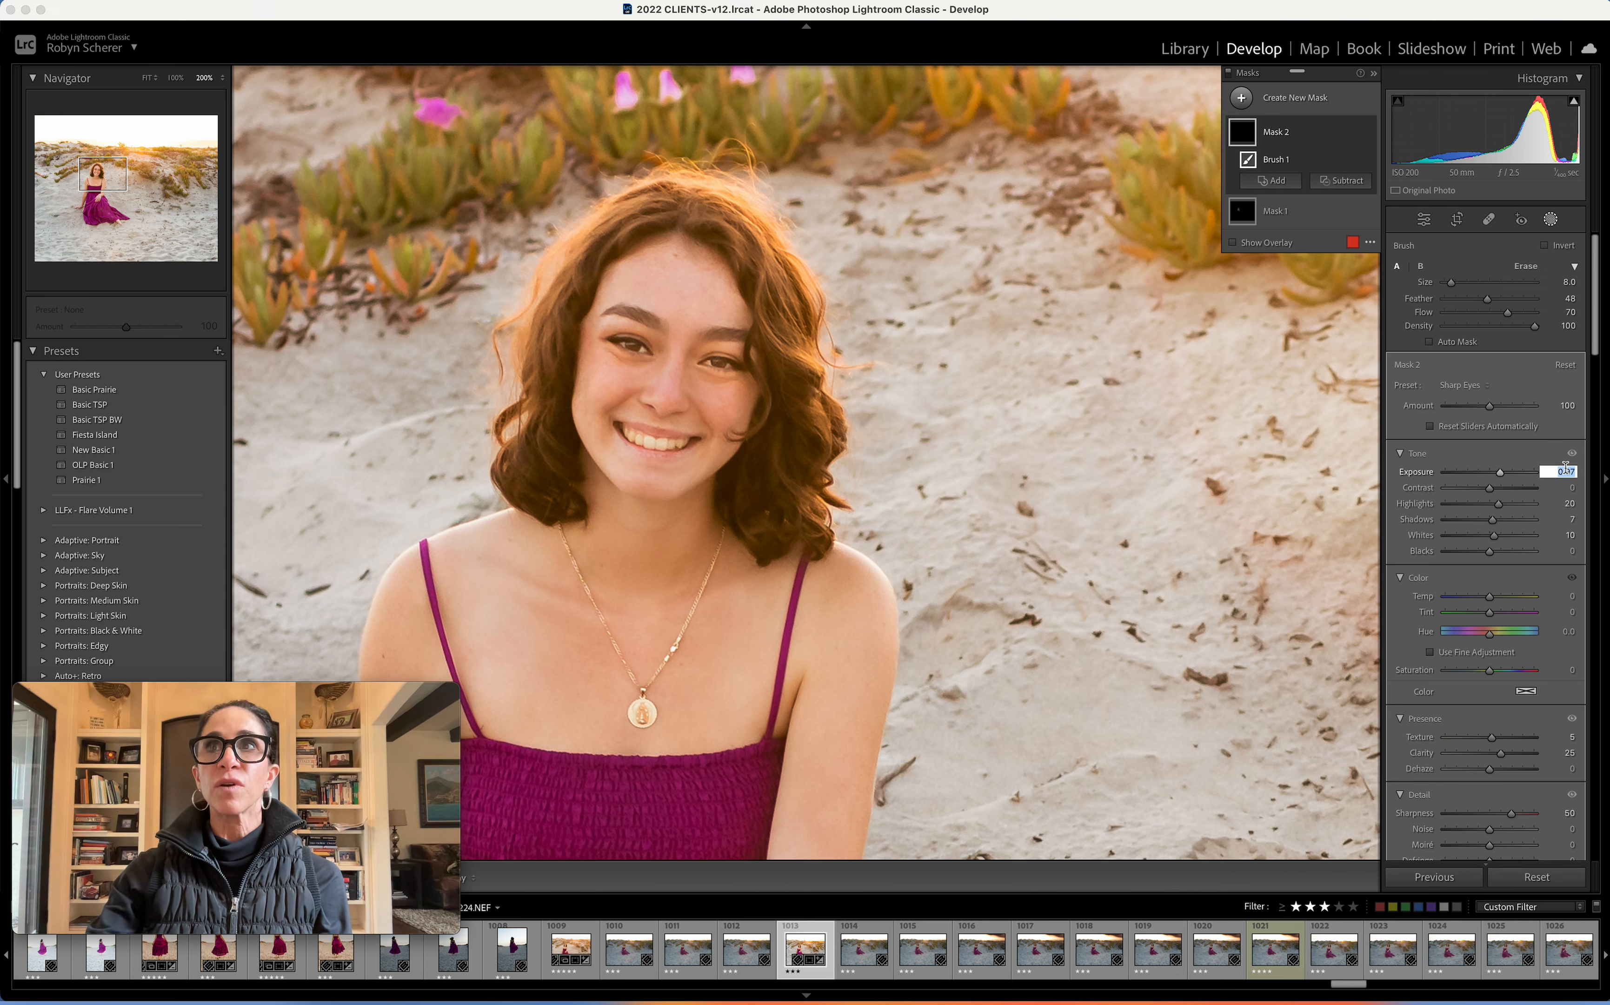
text(0.87)
key(Return)
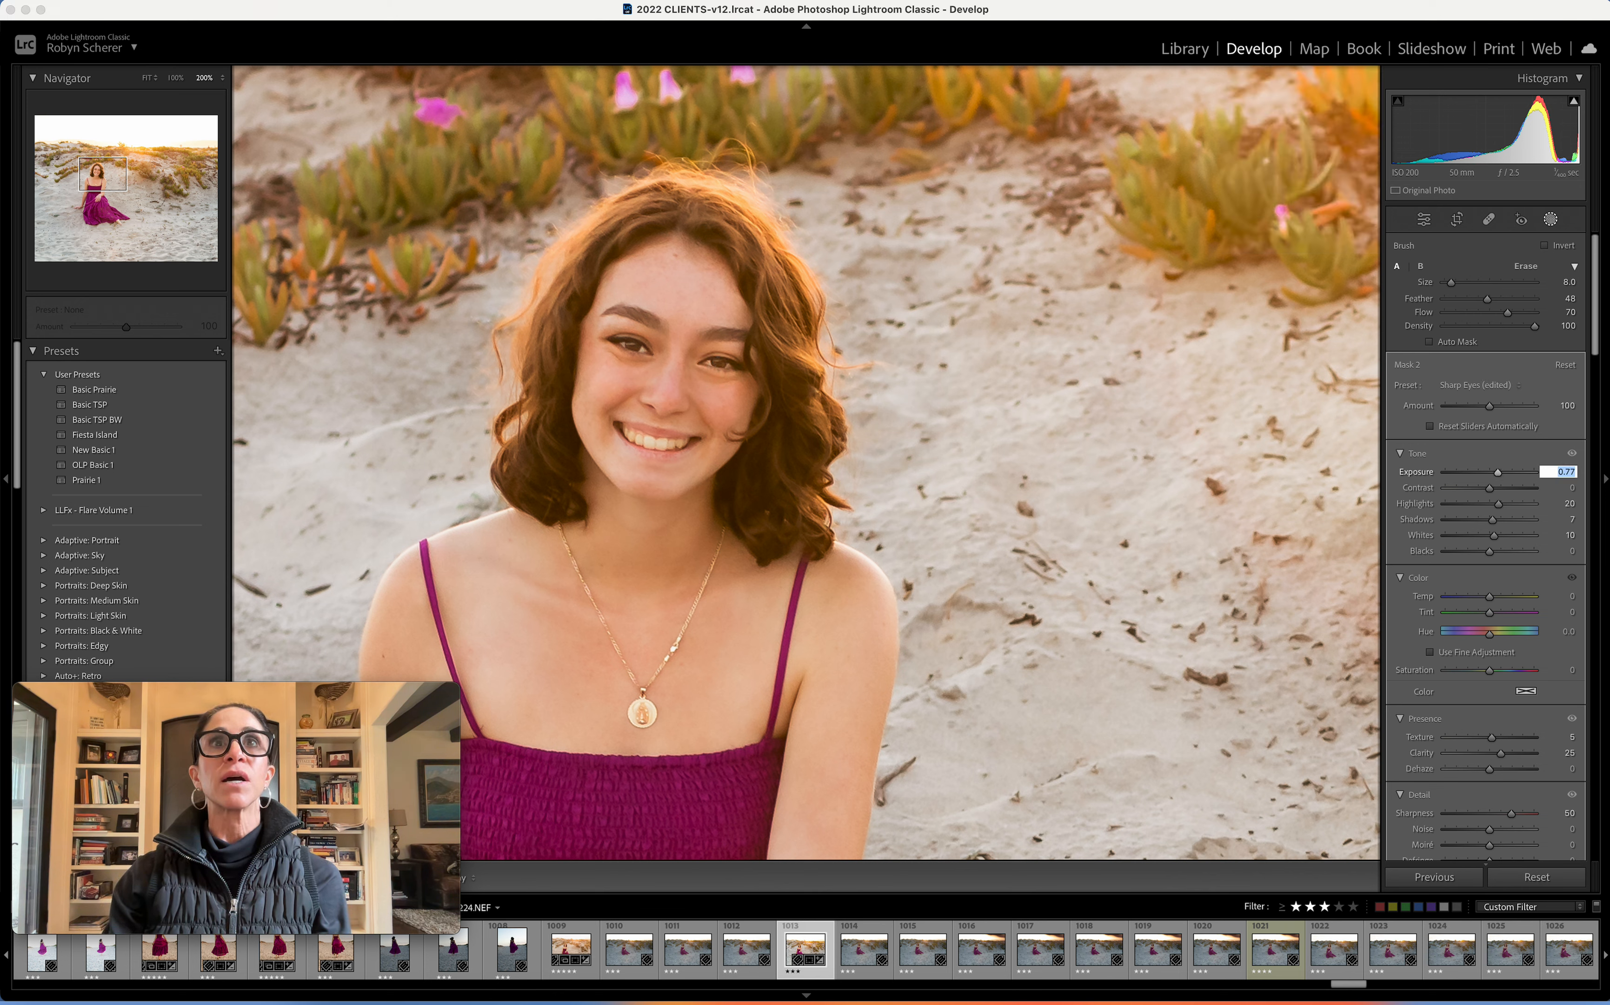
click(1550, 218)
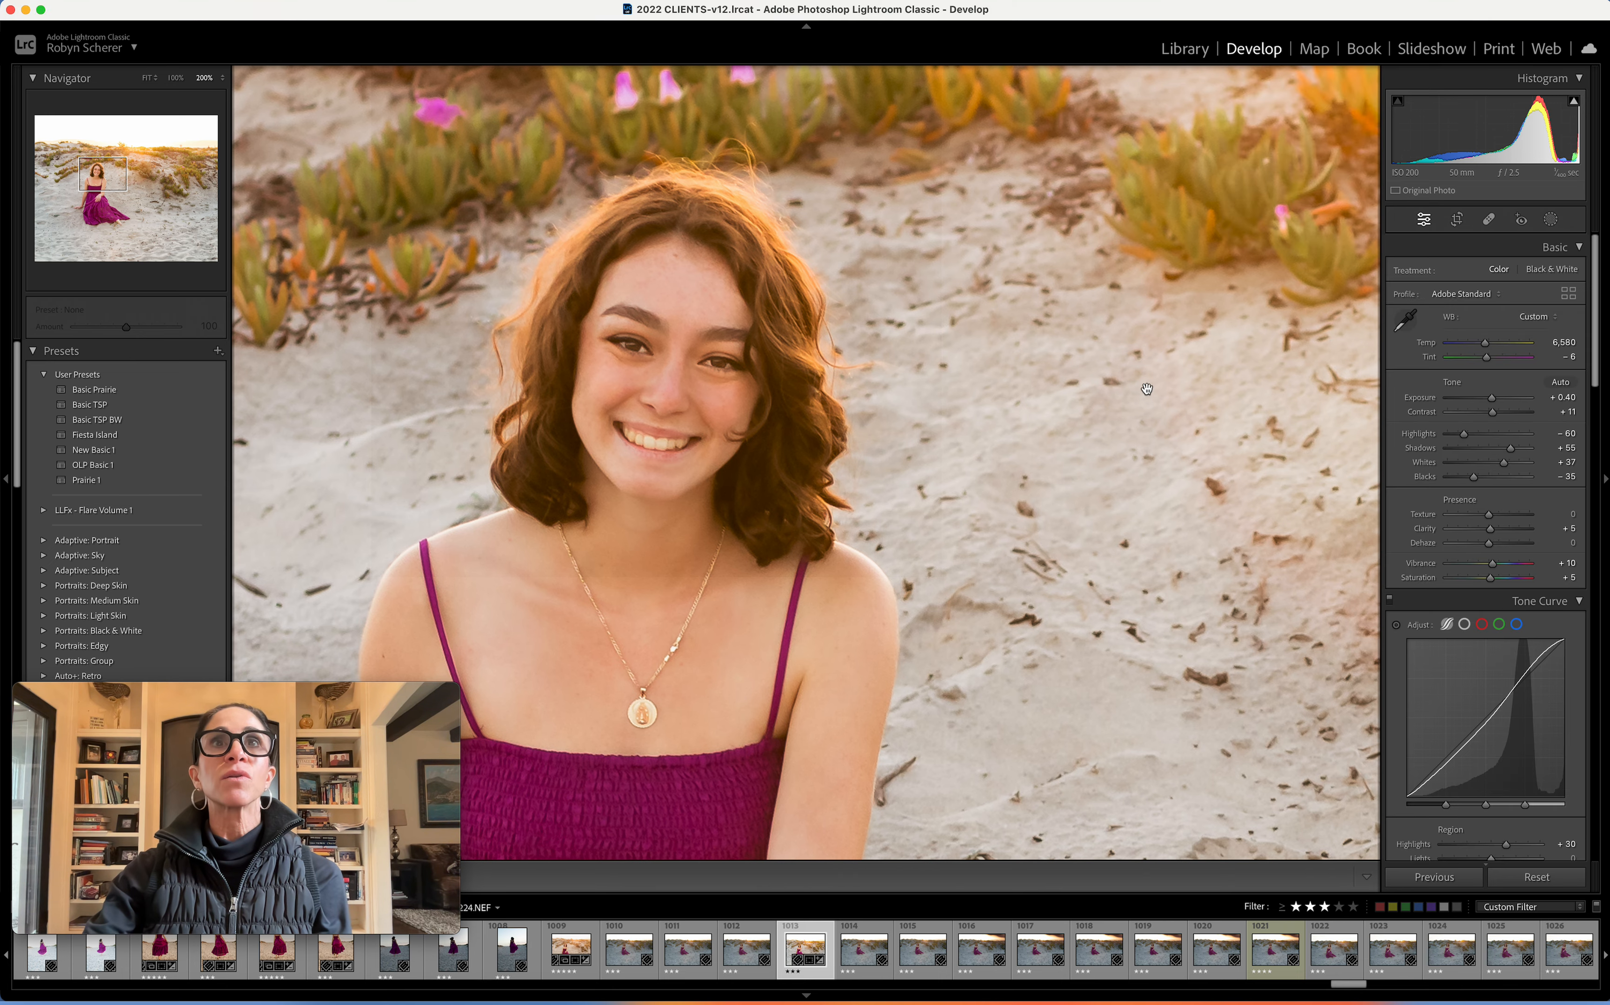
click(1130, 392)
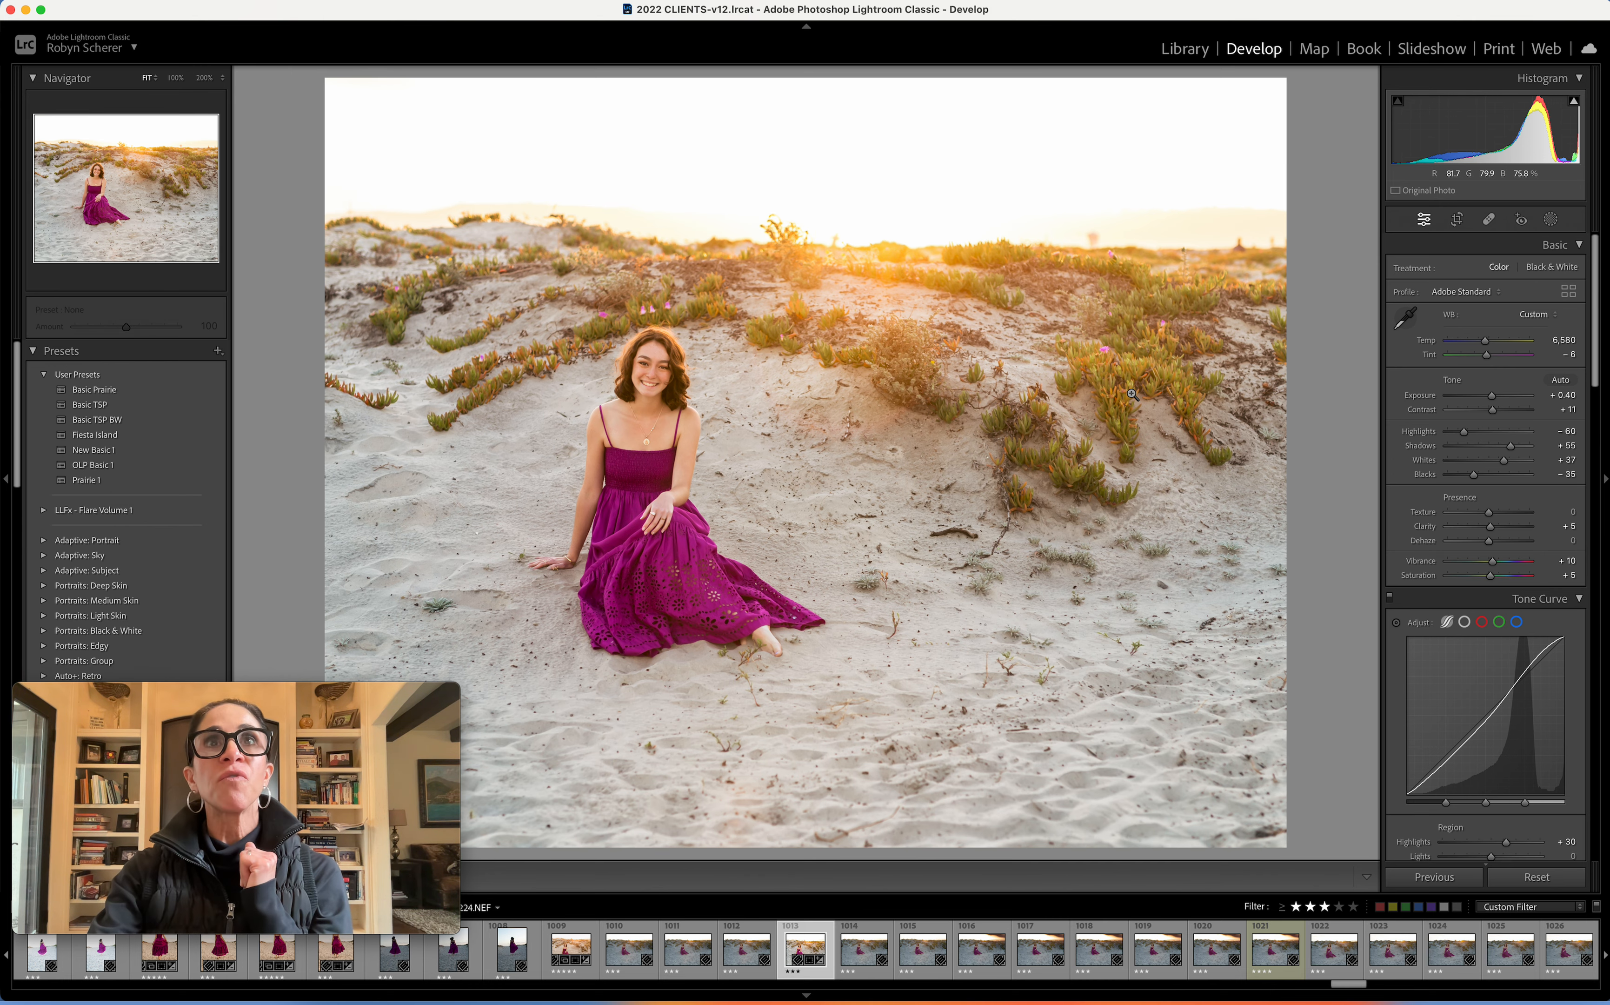
Step: Compare the edited photo with its original and darken the photo's edges with a post-crop vignetting amount of -20
key(backslash)
key(backslash)
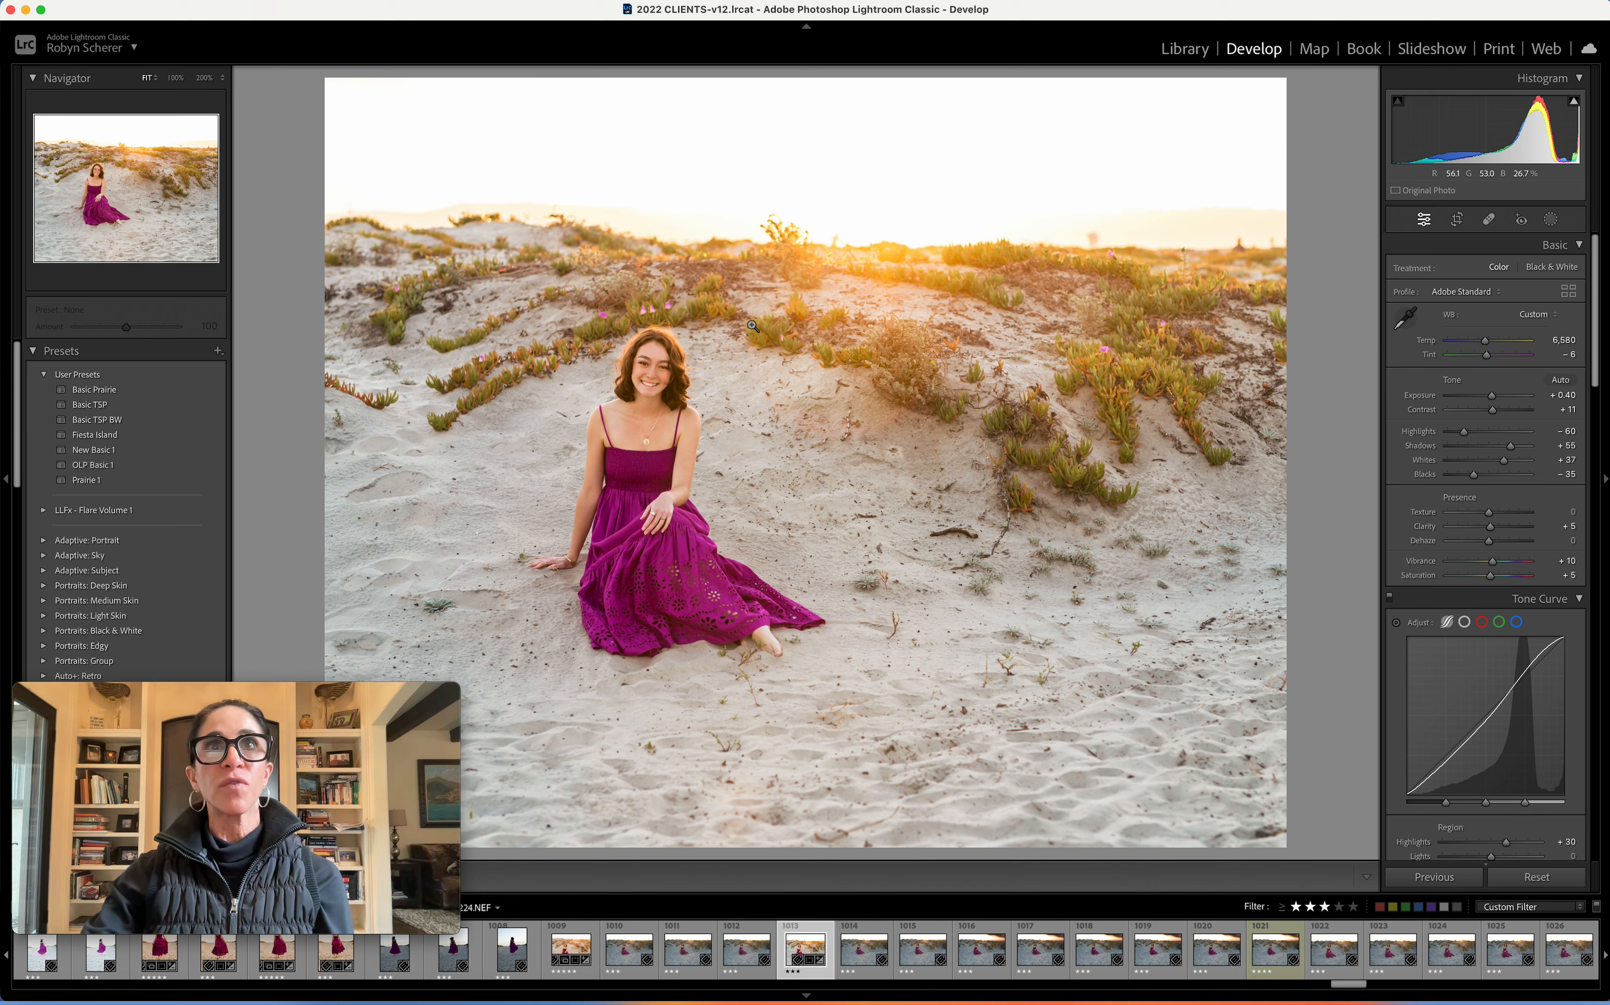
scroll(1460, 495, down, 10)
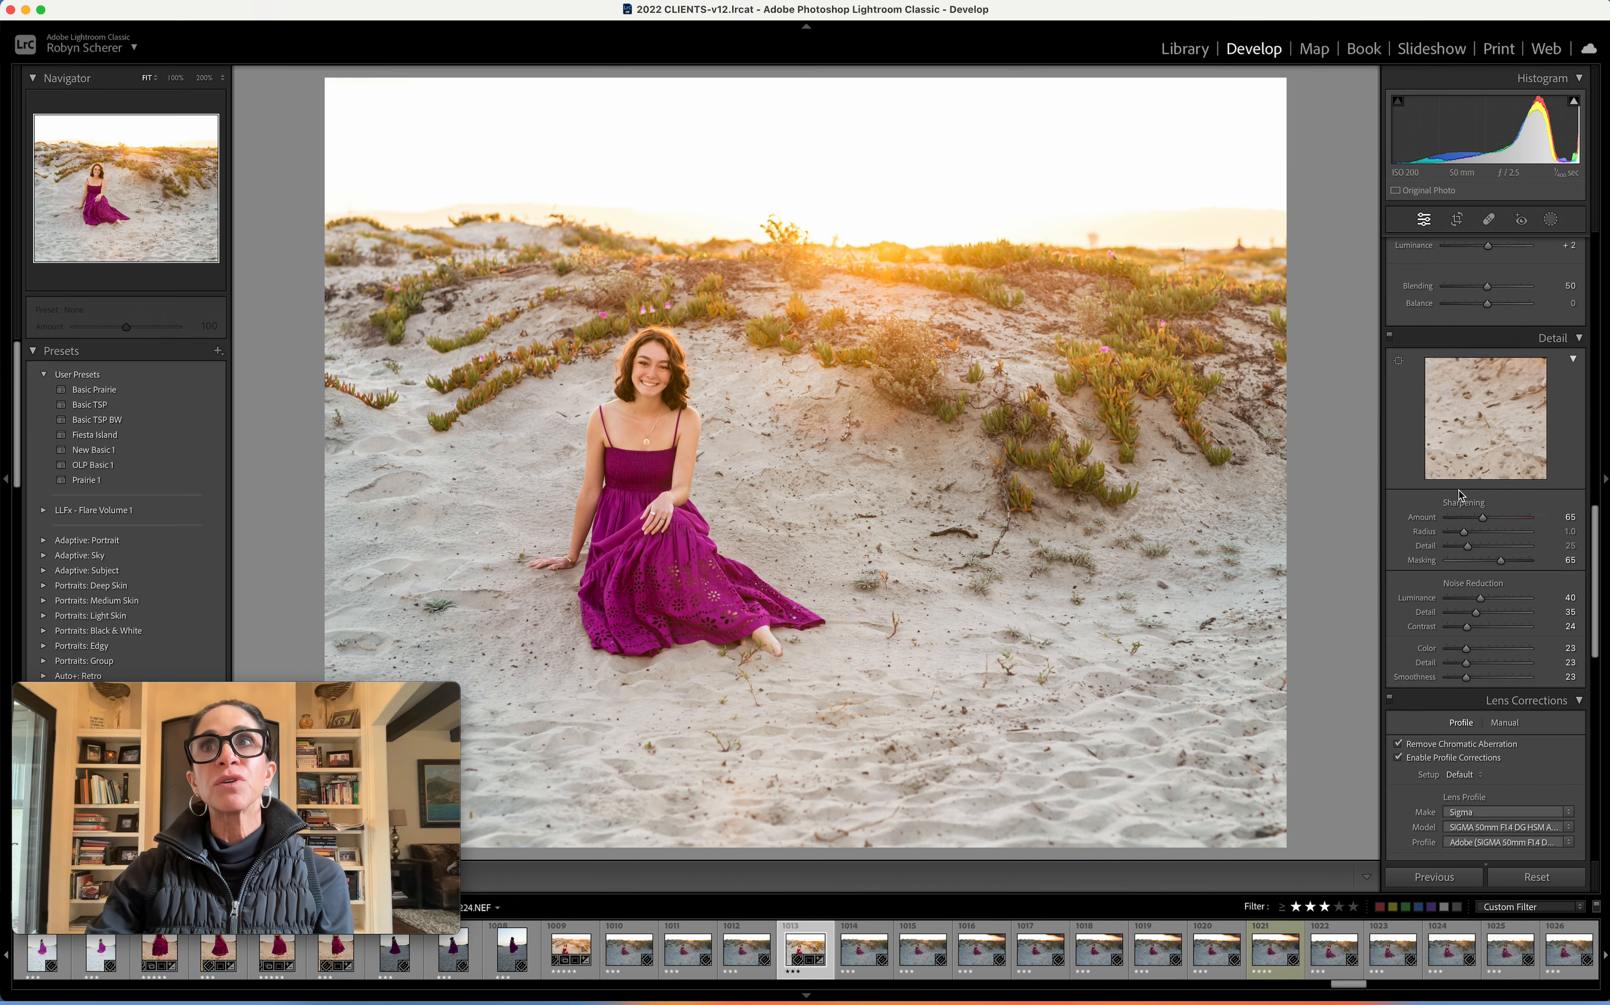
scroll(1459, 495, down, 10)
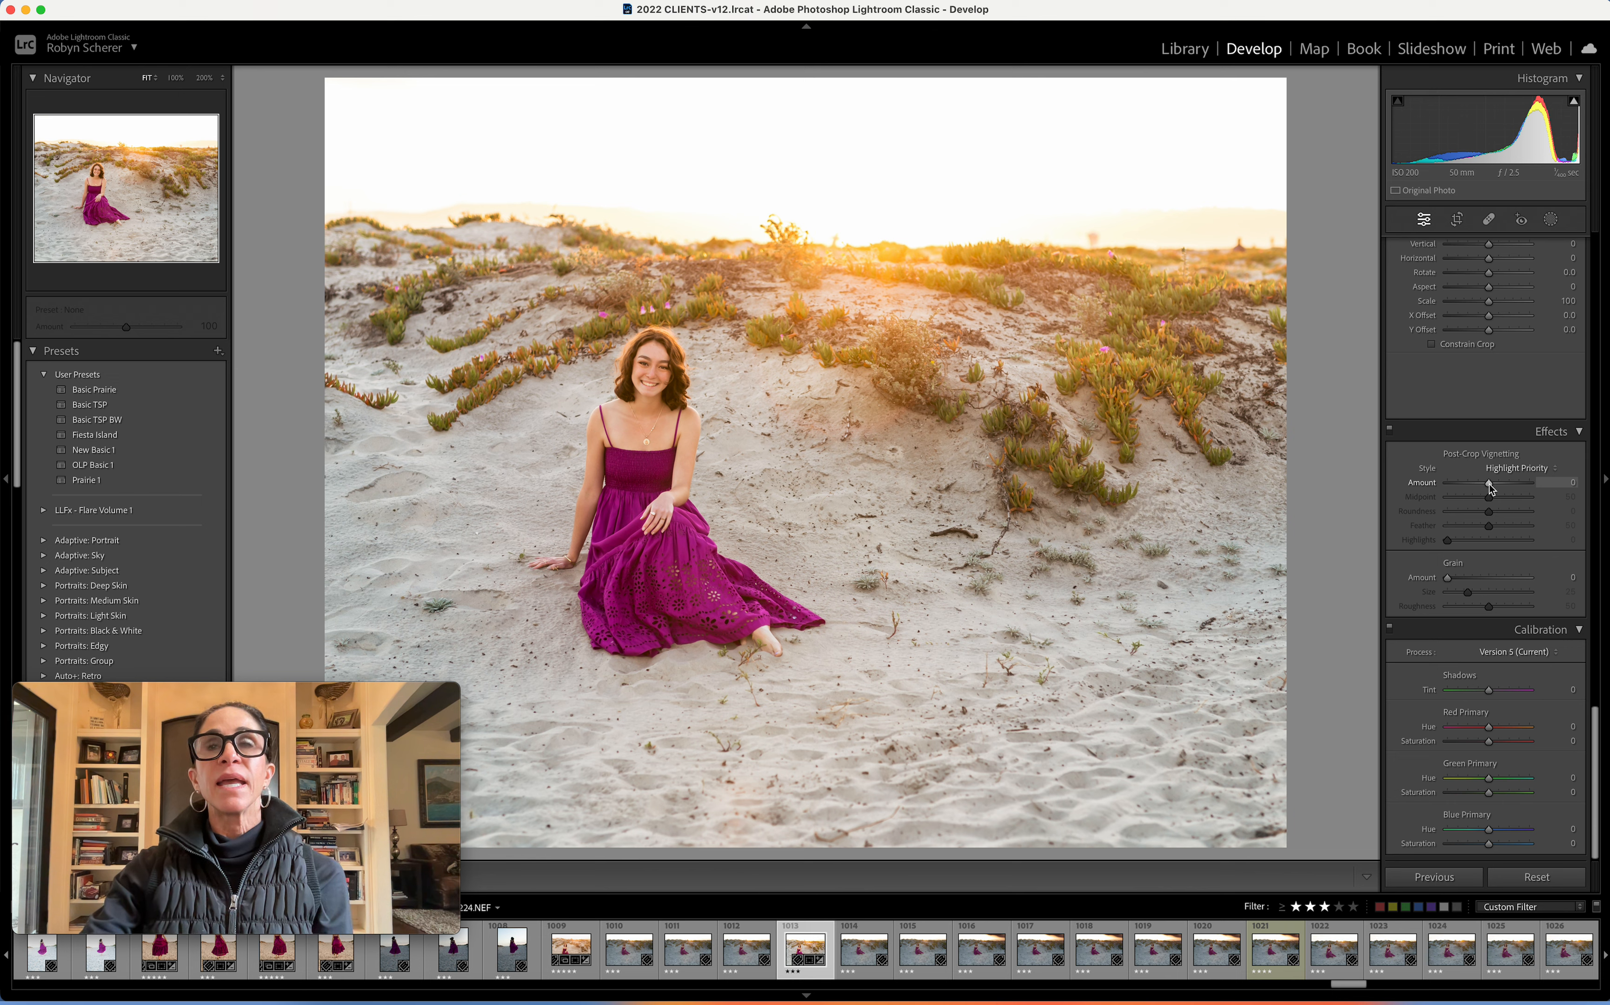
drag(1490, 487, 1549, 492)
double_click(1528, 487)
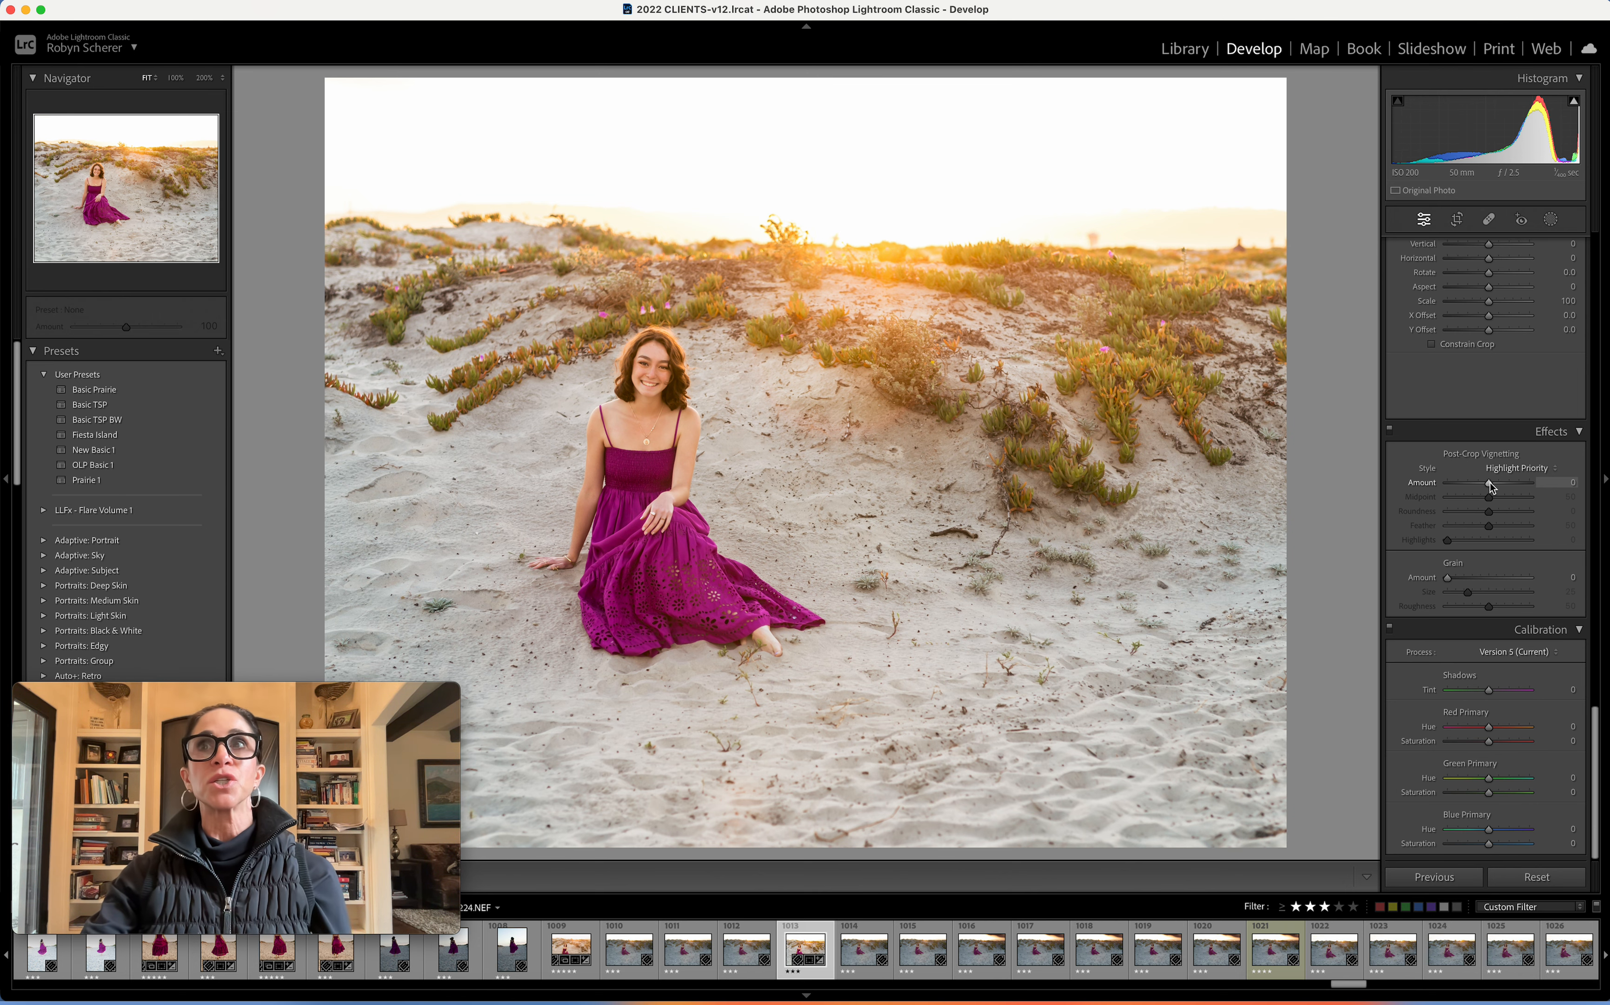
drag(1492, 486, 1484, 487)
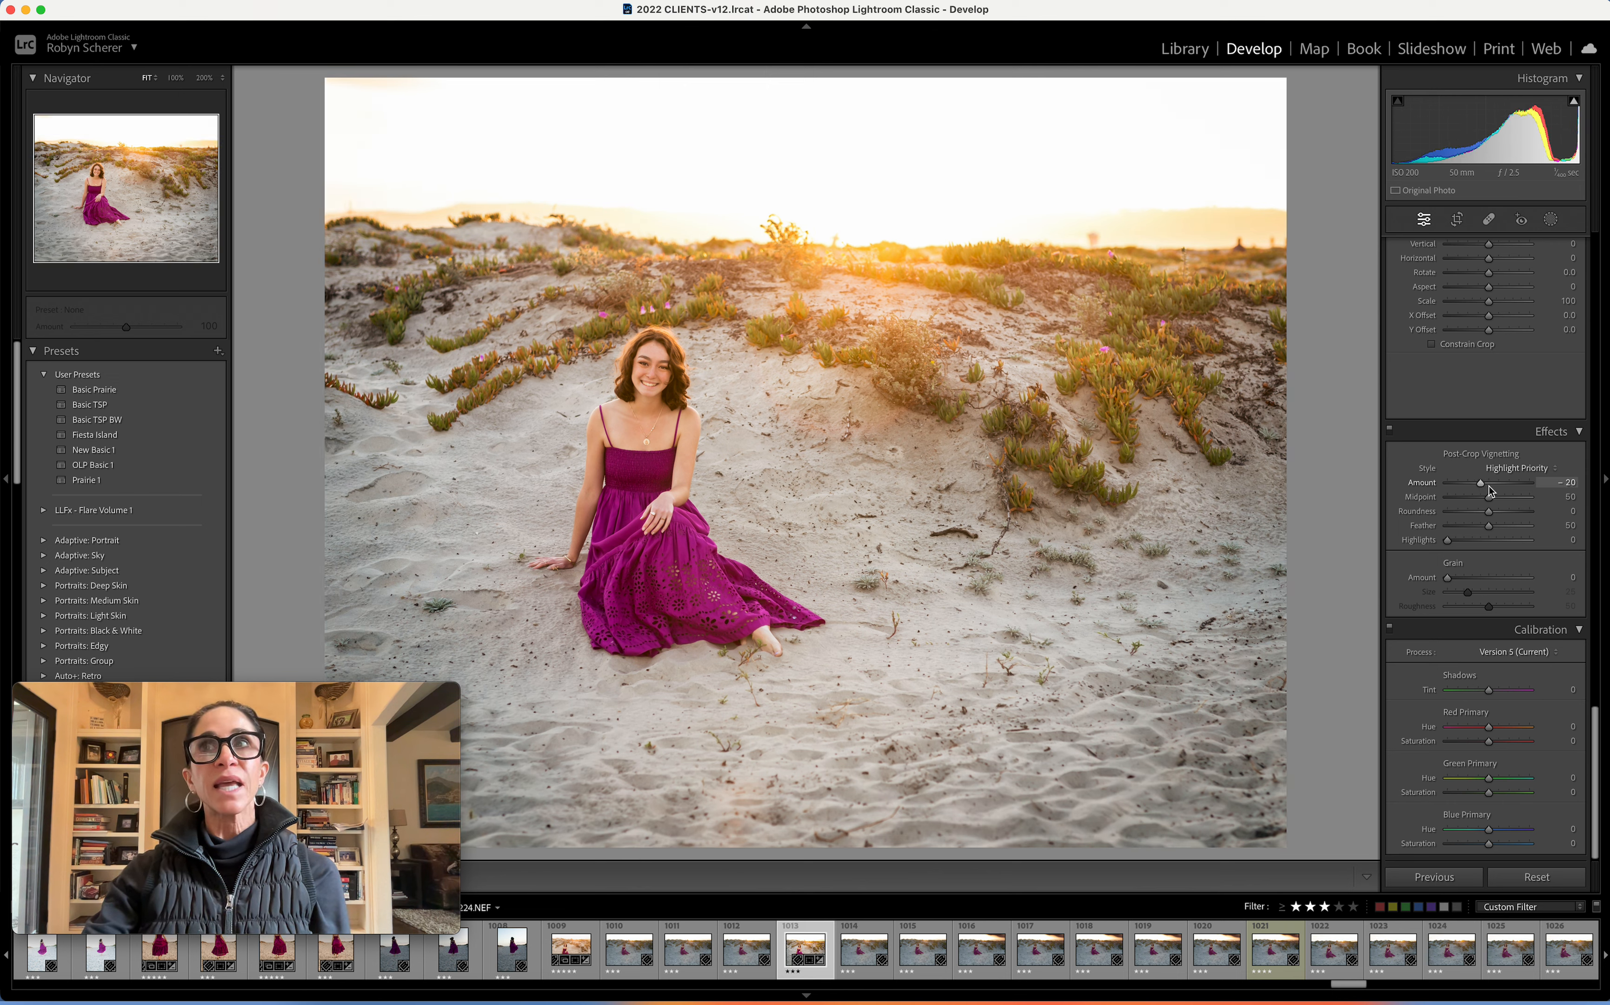
Step: Compare the vignetted photo with its unedited before version and return to the edited view
scroll(1498, 490, up, 15)
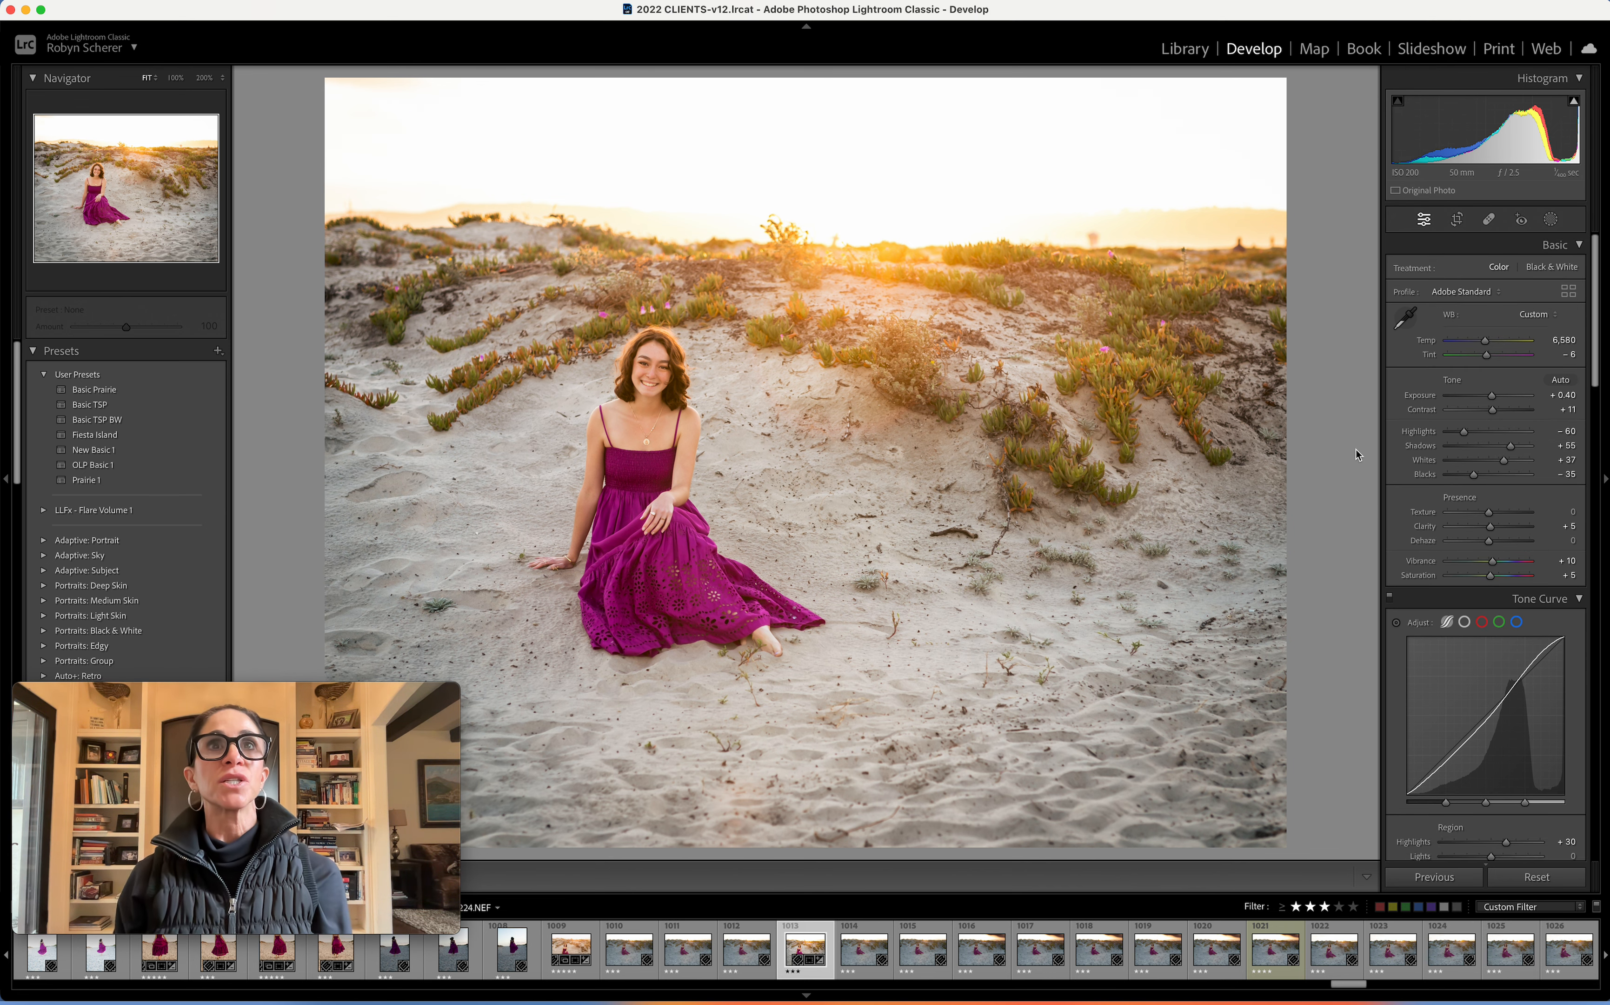
key(backslash)
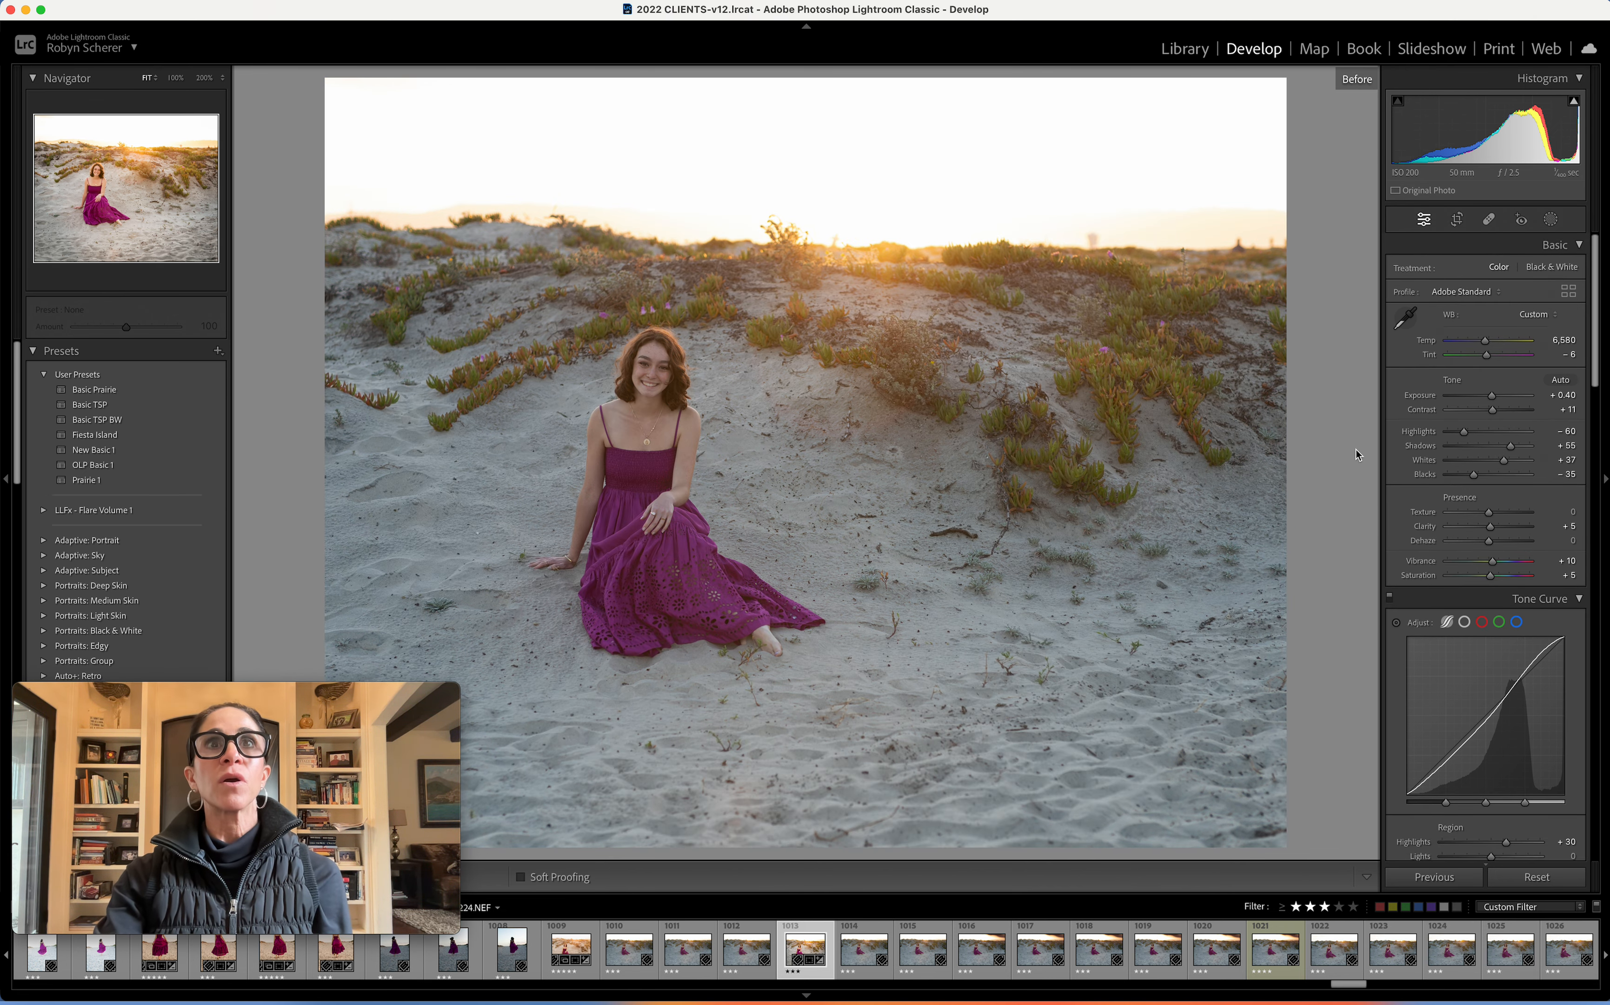
key(backslash)
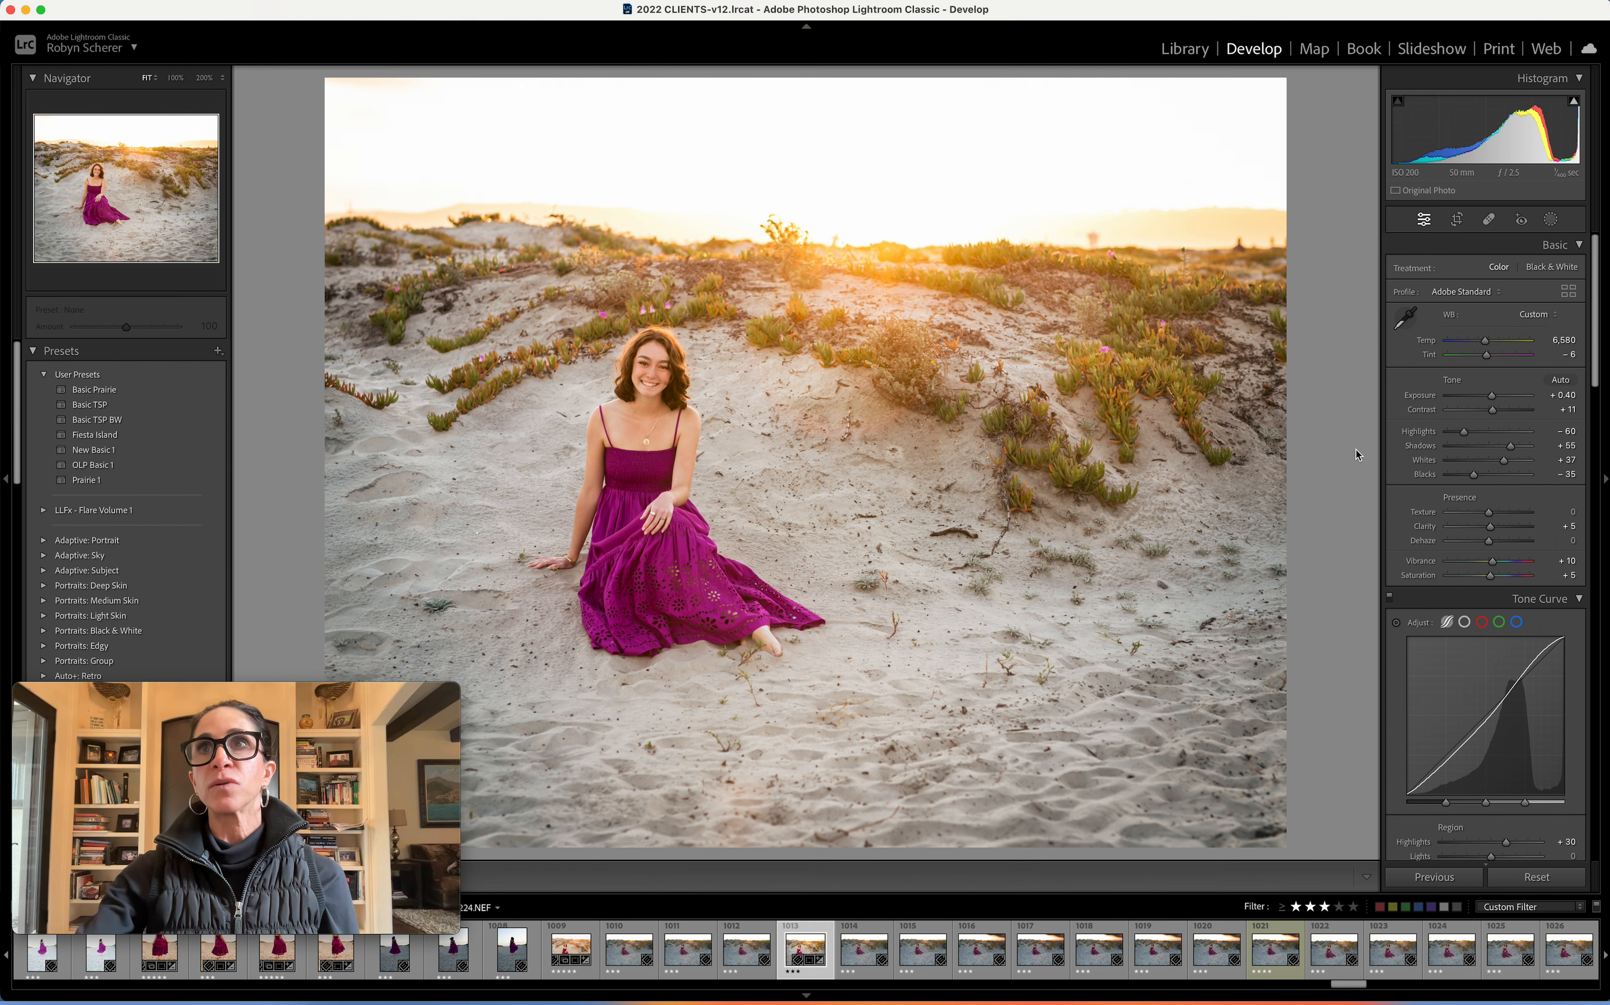
Step: Review the photo's Color Grading settings for shadows, midtones and highlights, along with its HSL luminance, tone curve and Basic adjustments
scroll(1464, 552, down, 10)
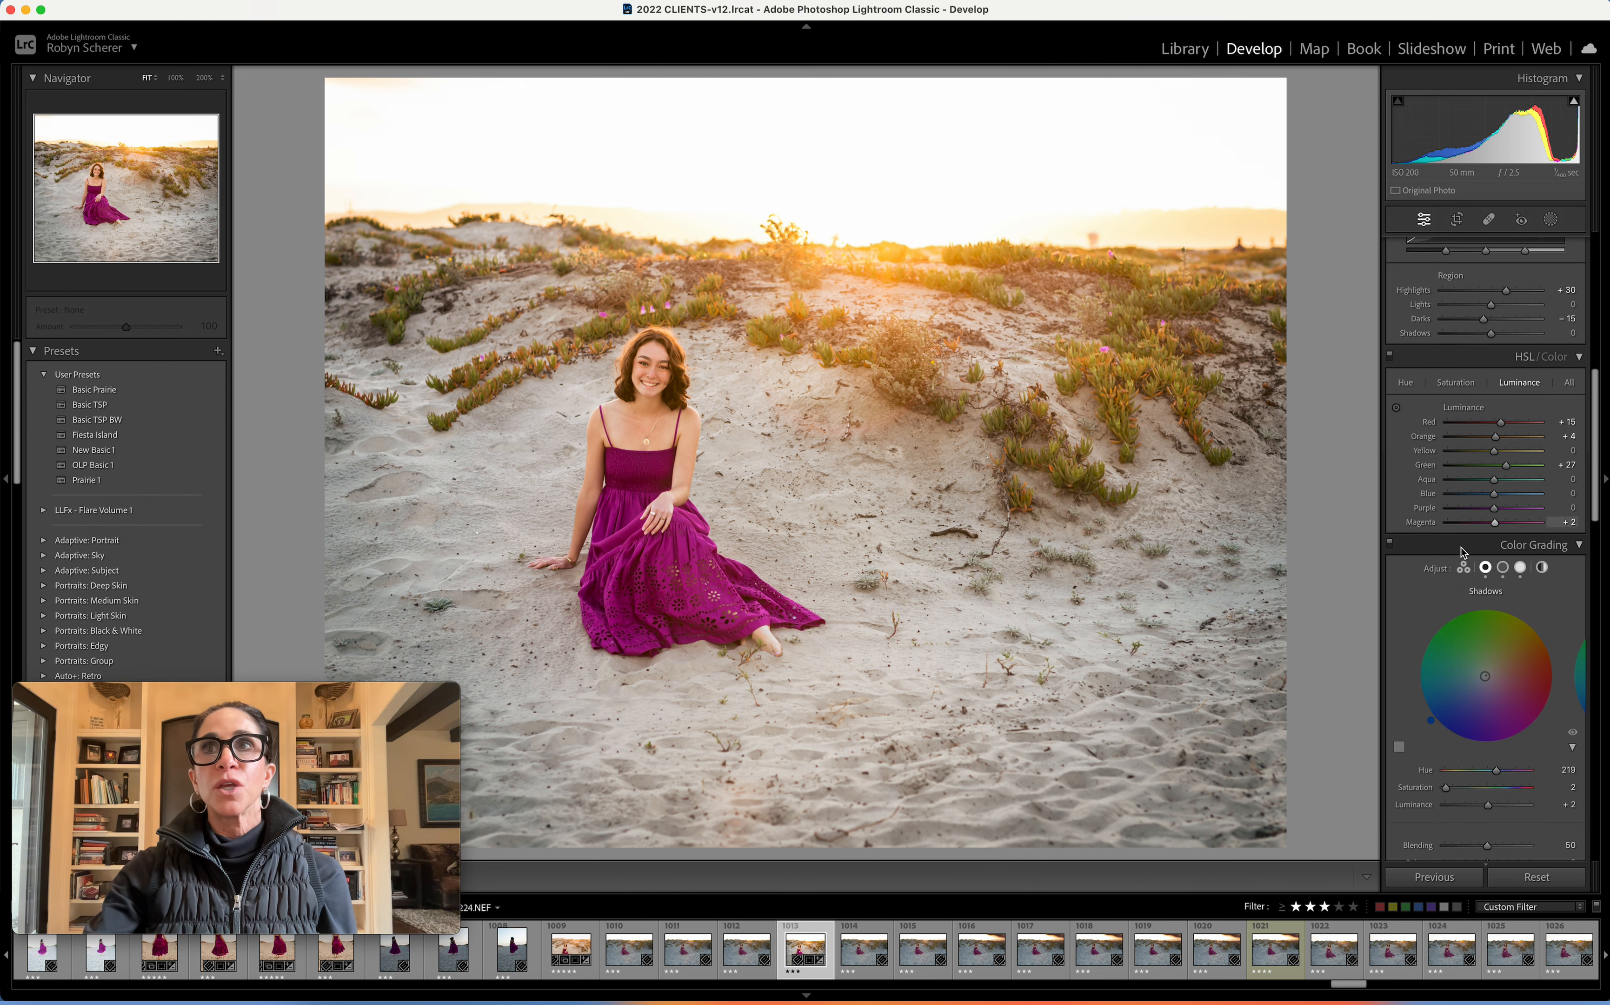
scroll(1476, 531, down, 2)
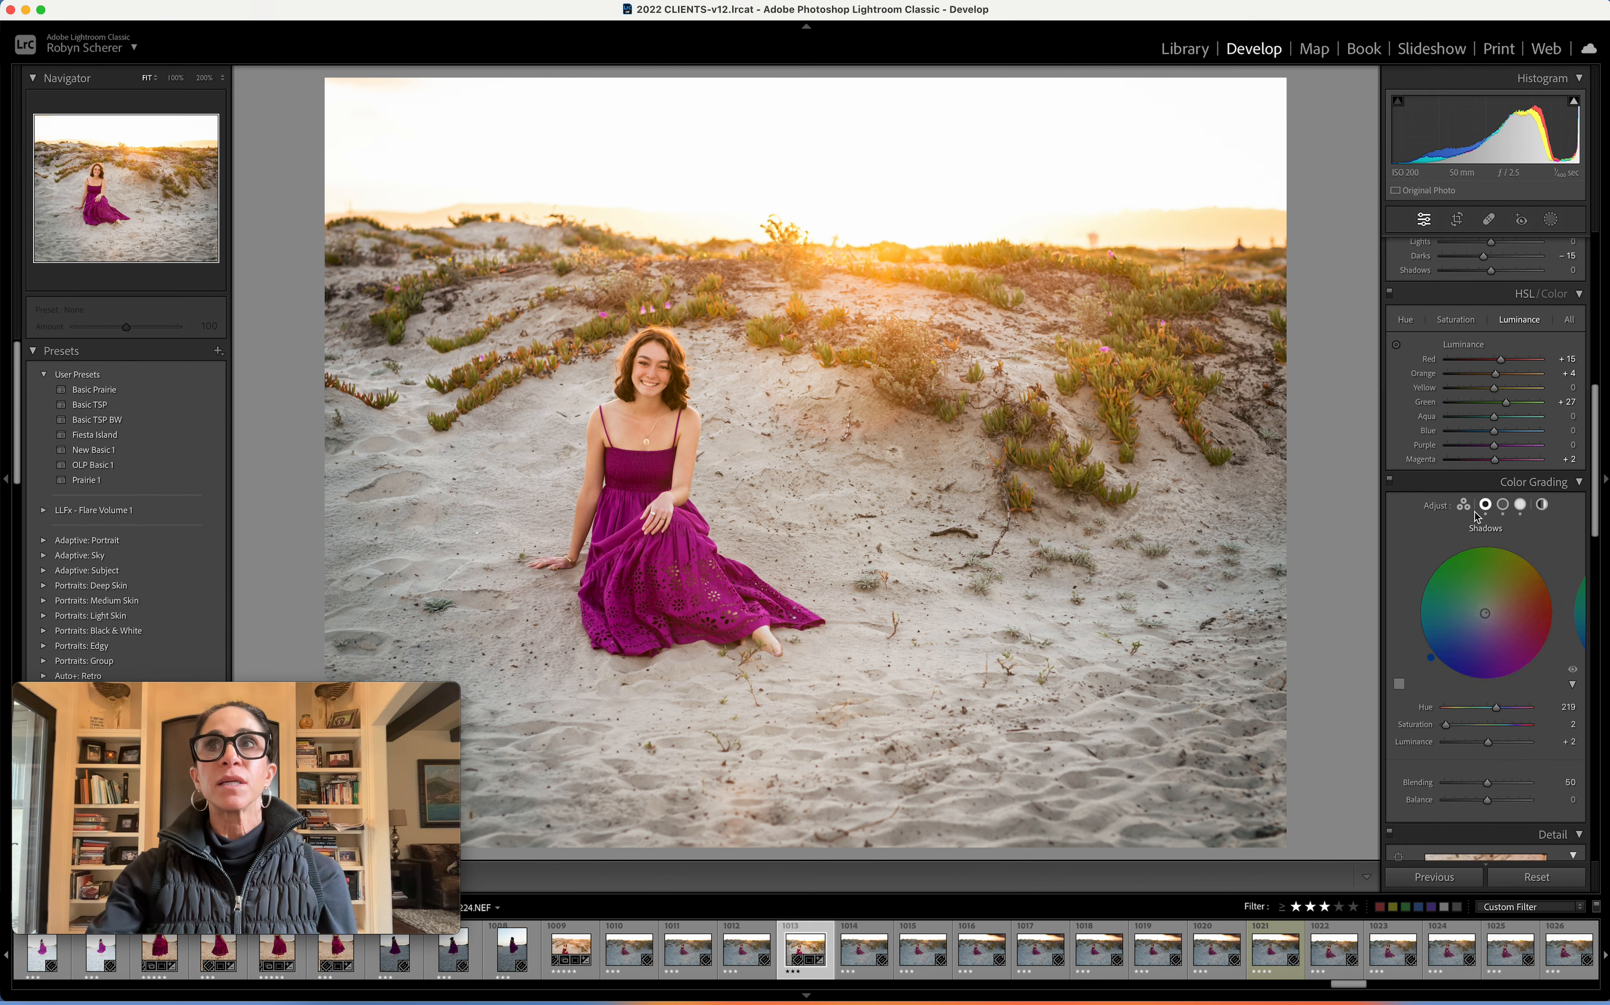
click(1502, 505)
click(1521, 505)
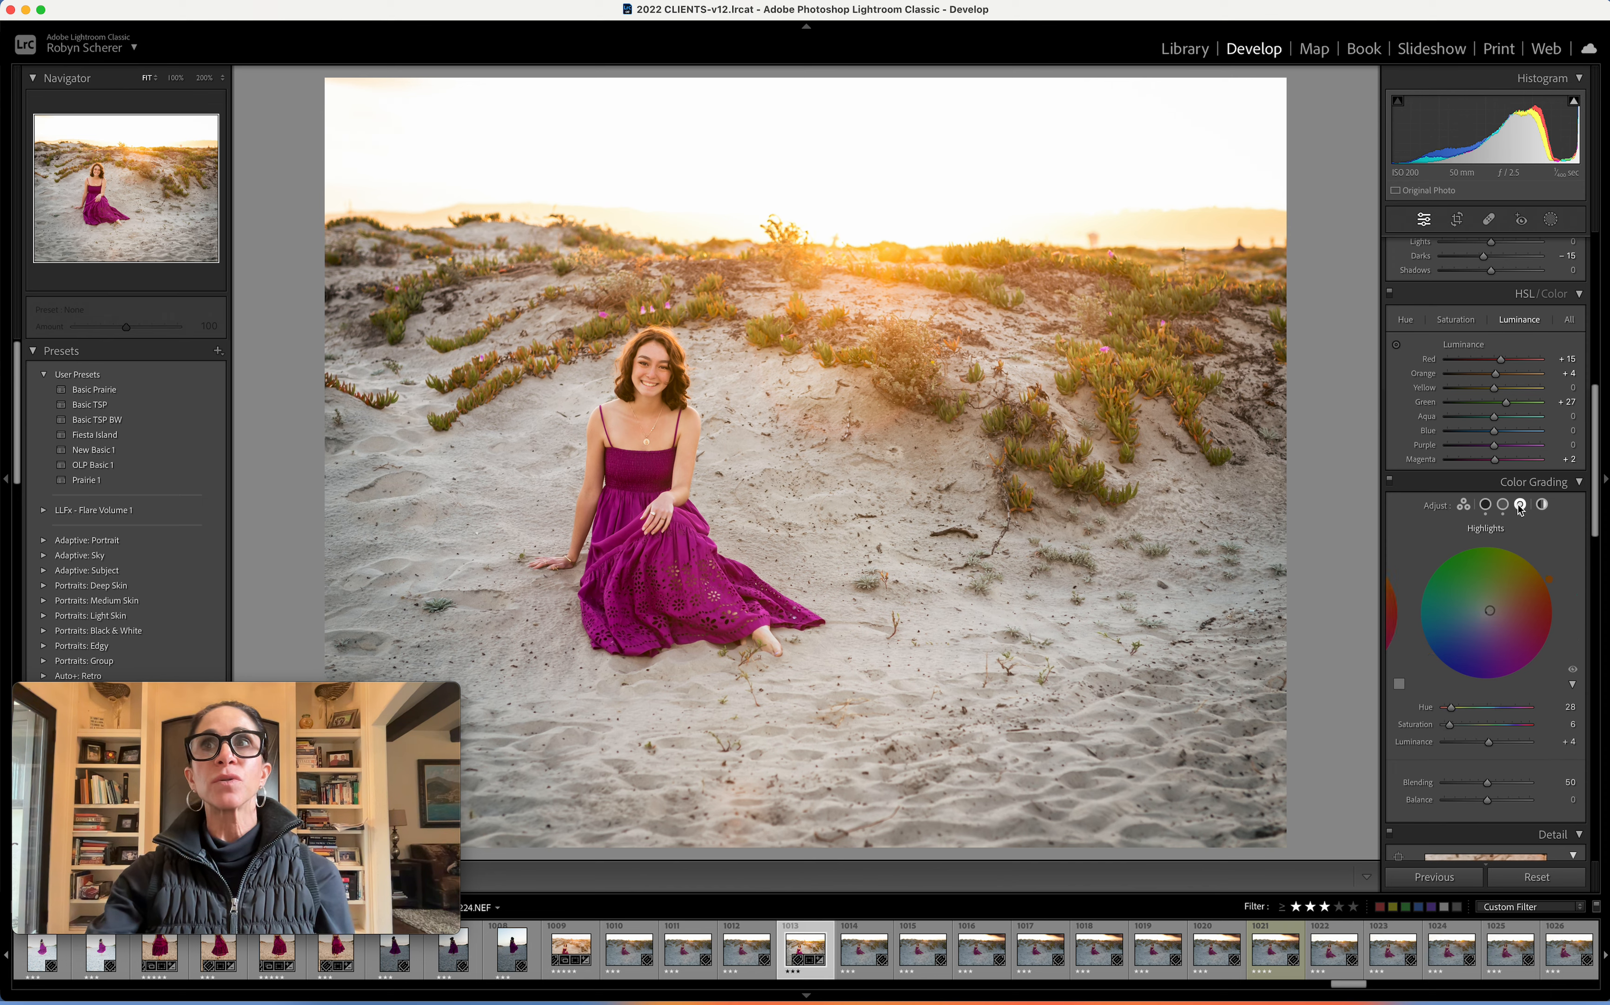
scroll(1520, 508, down, 2)
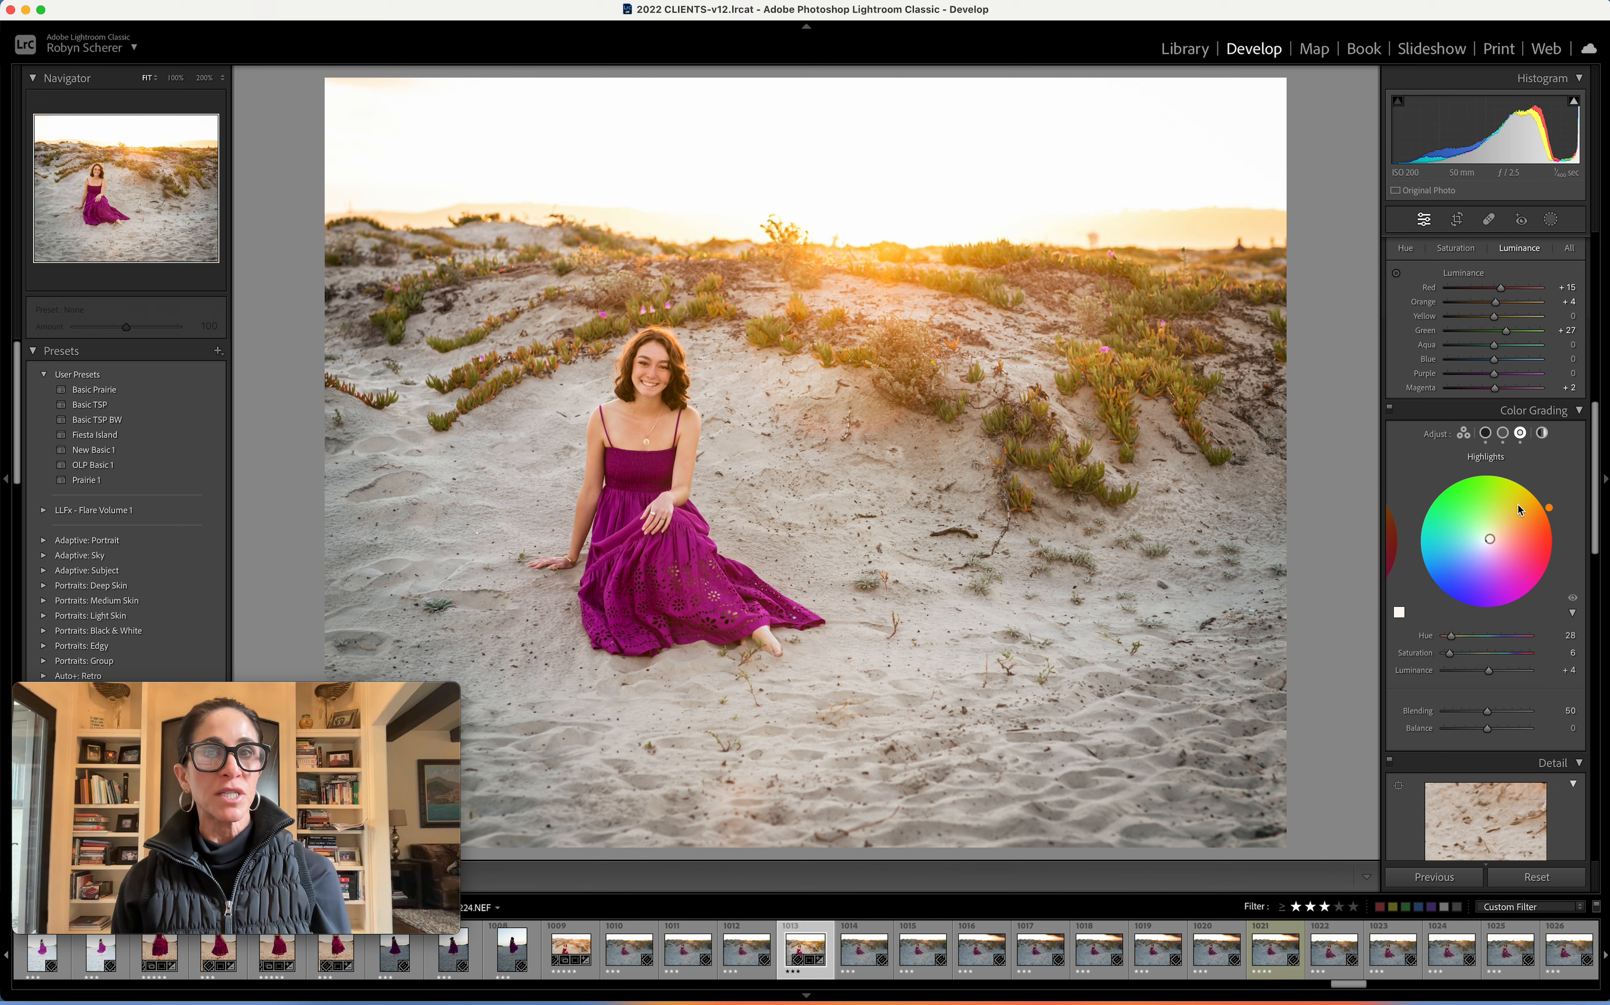
scroll(1521, 508, up, 1)
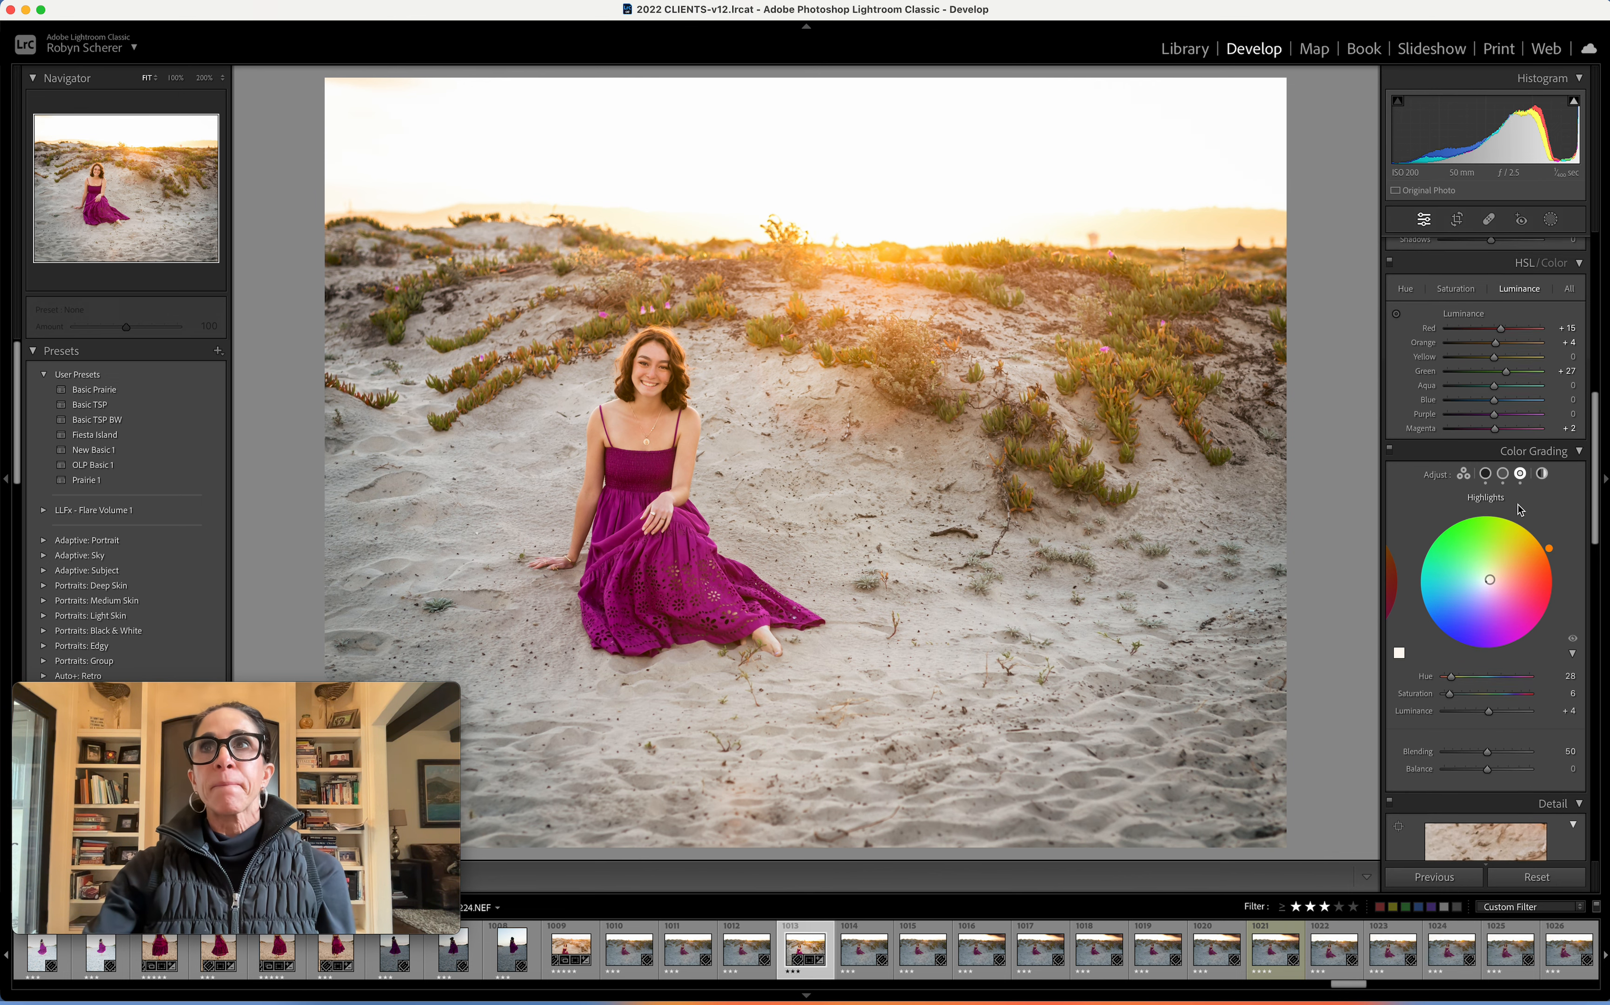
scroll(1520, 509, up, 10)
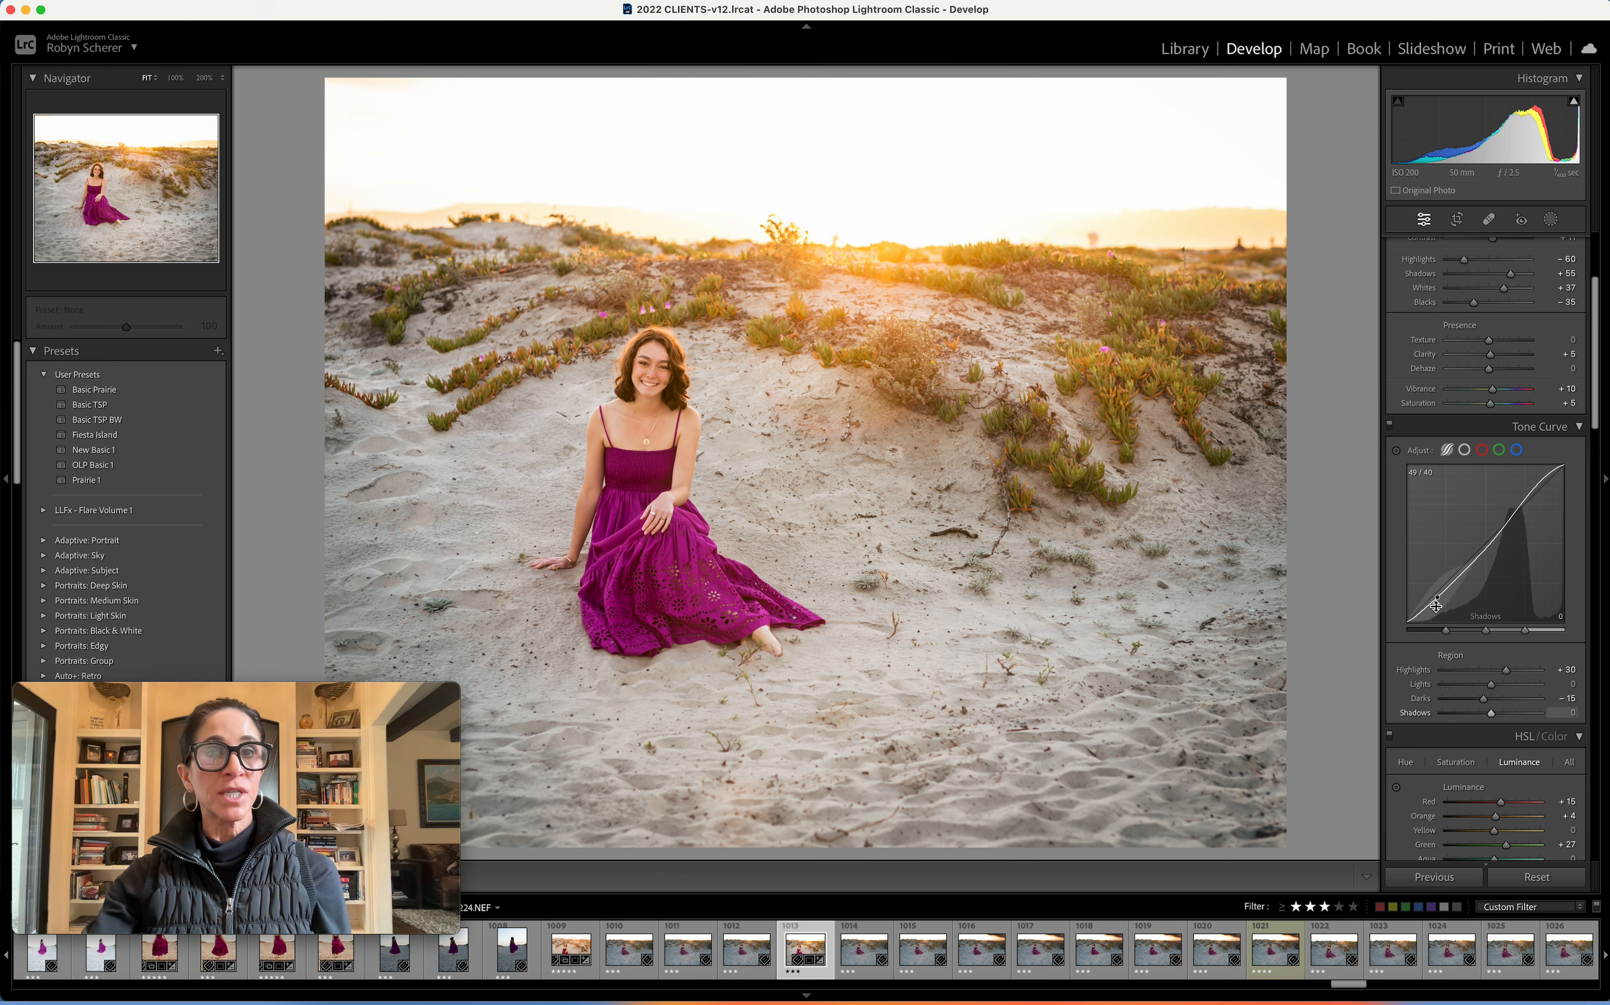
scroll(1445, 605, up, 4)
scroll(1443, 606, down, 1)
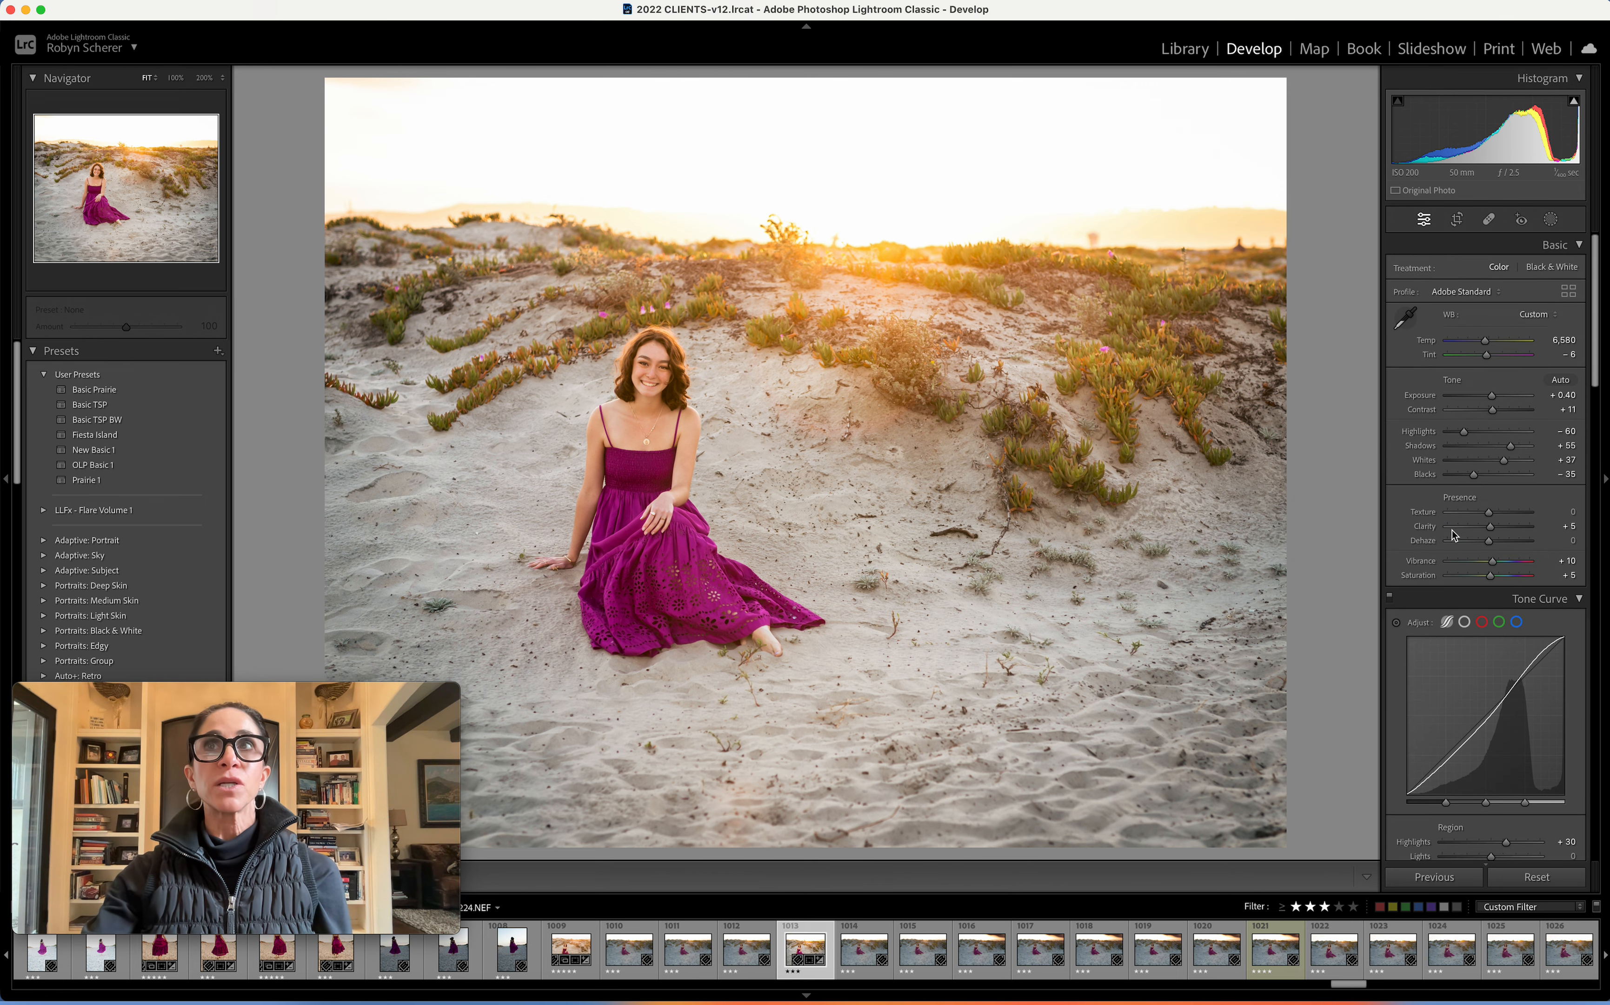